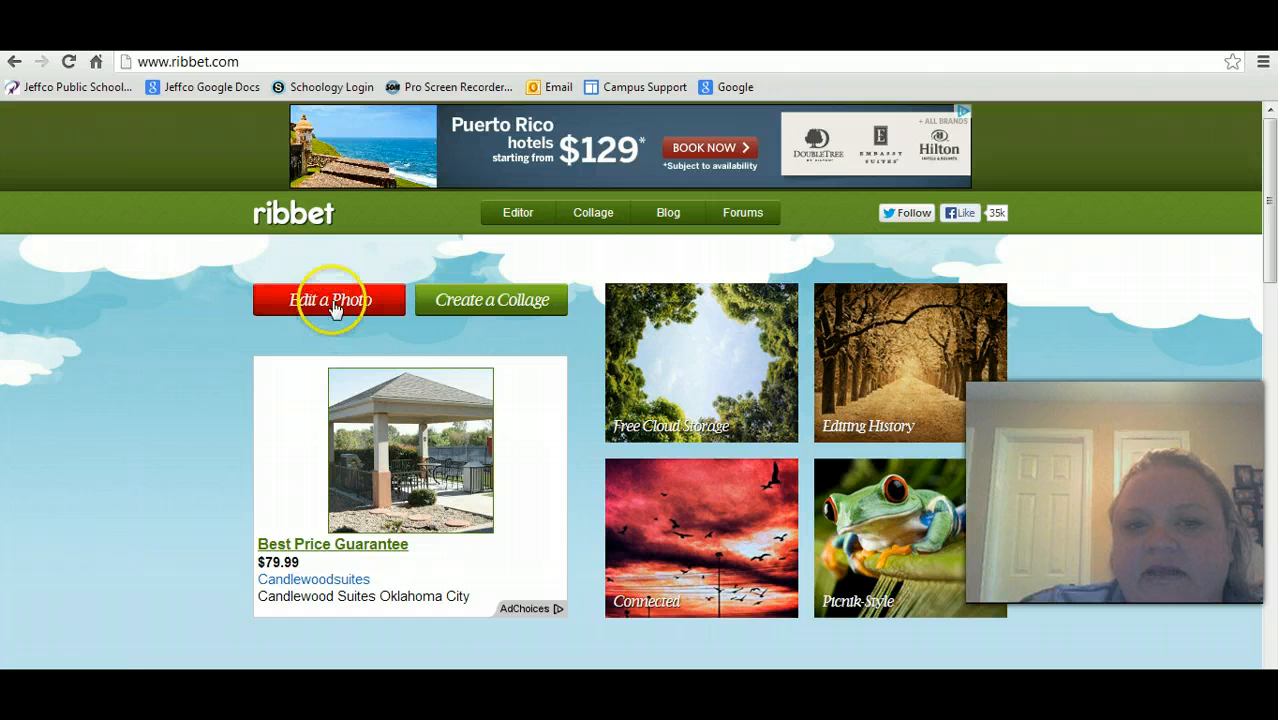
# Step: Launch Ribbet's photo editor from the home page's Edit a Photo button
pyautogui.click(335, 309)
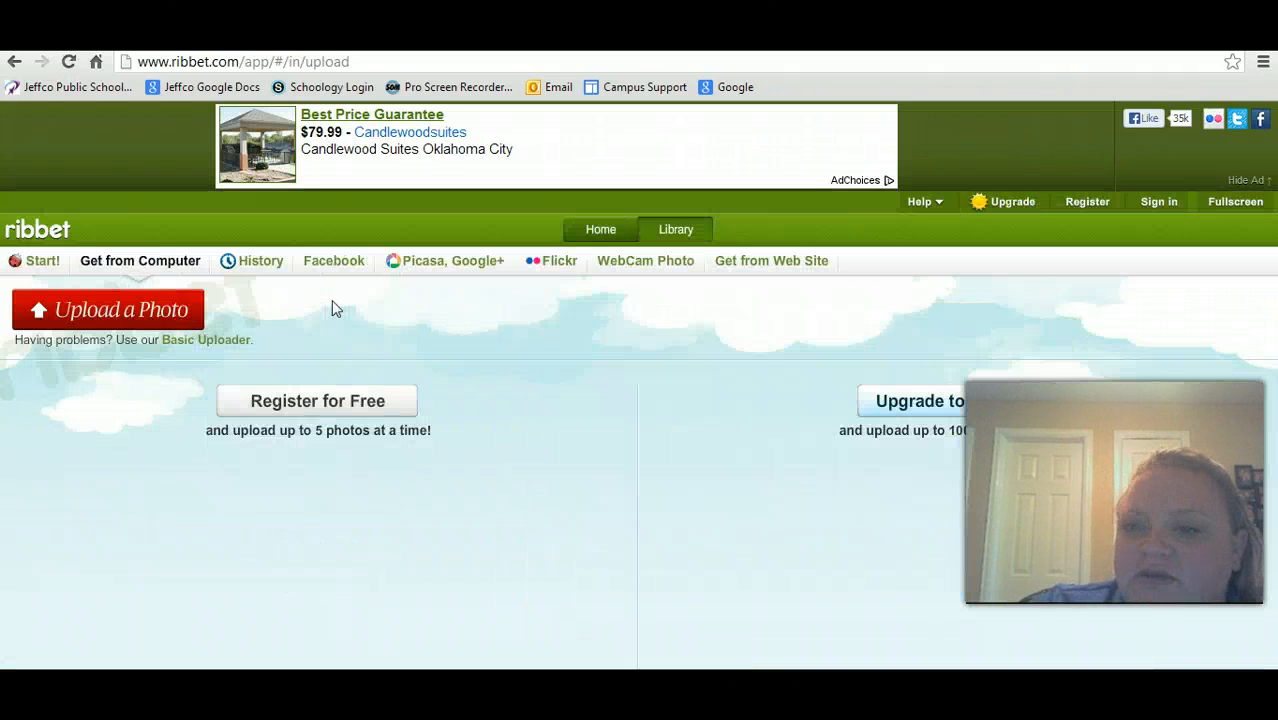
# Step: Begin registering a new account, then close the Create an account form
pyautogui.click(1094, 206)
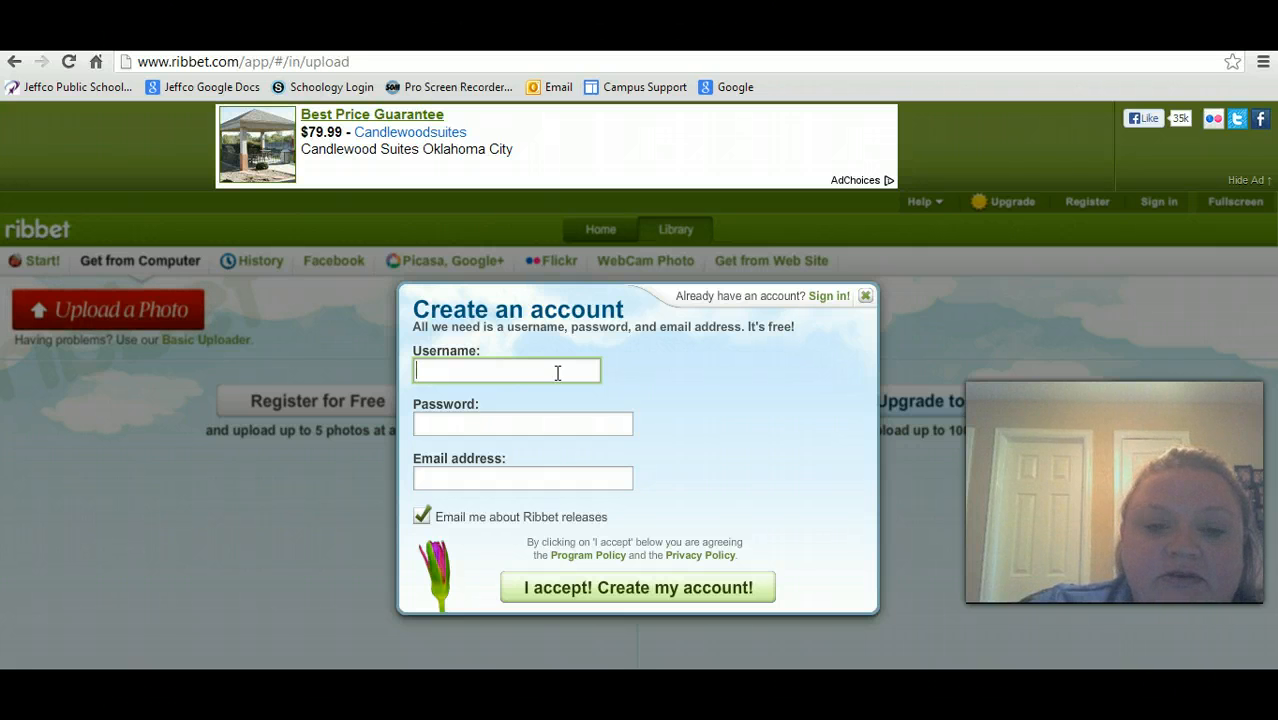
pyautogui.click(455, 423)
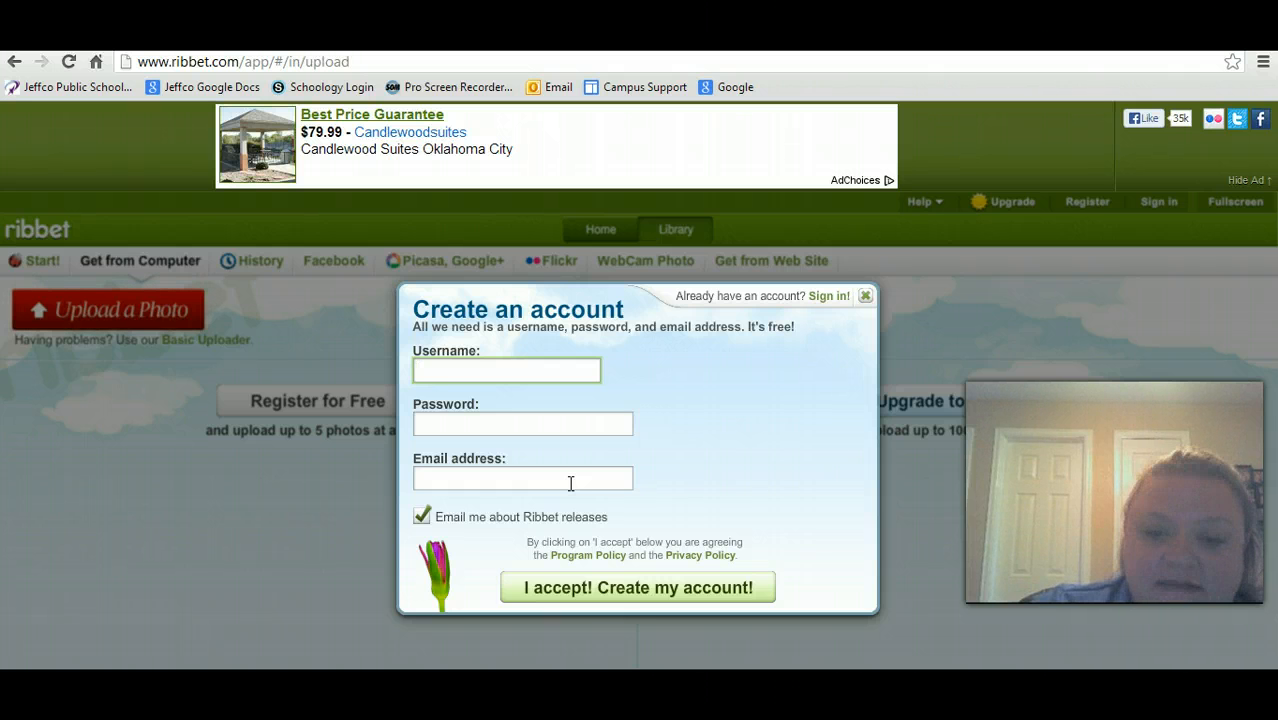
pyautogui.click(865, 297)
# Step: Sign in with the existing account's username and password
pyautogui.click(1158, 203)
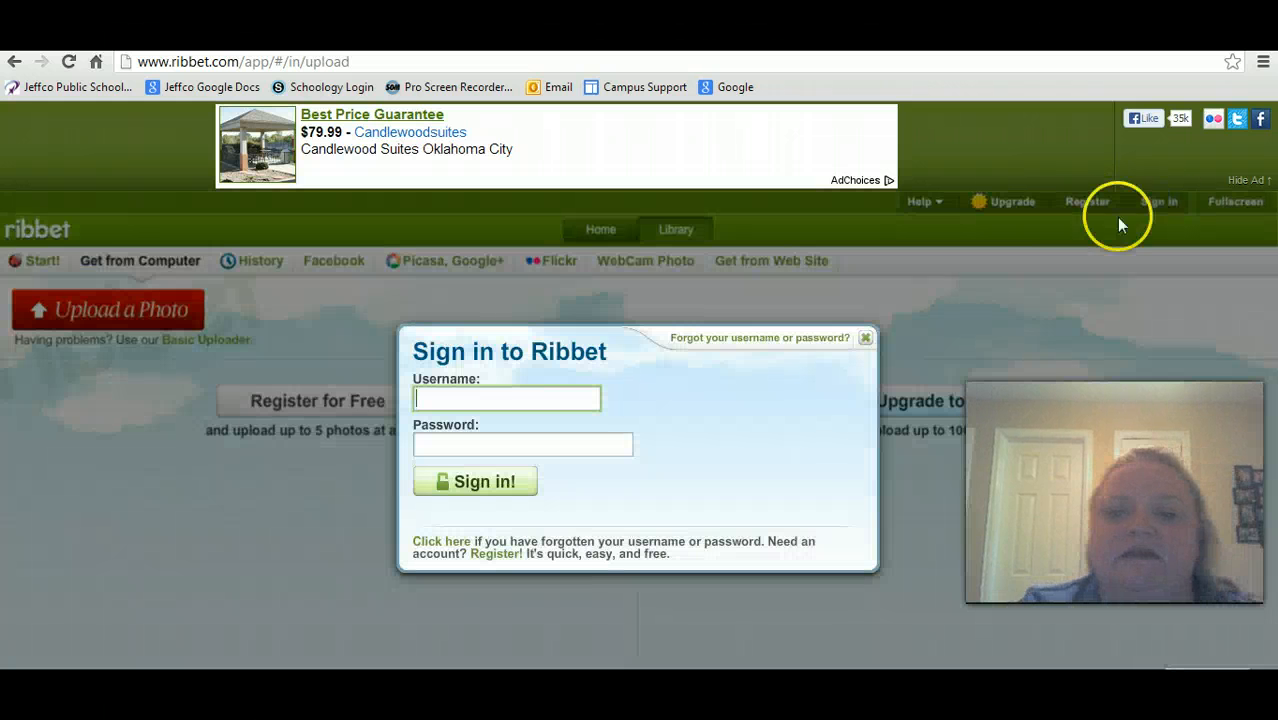
pyautogui.write('kkhetzel')
pyautogui.press('Tab')
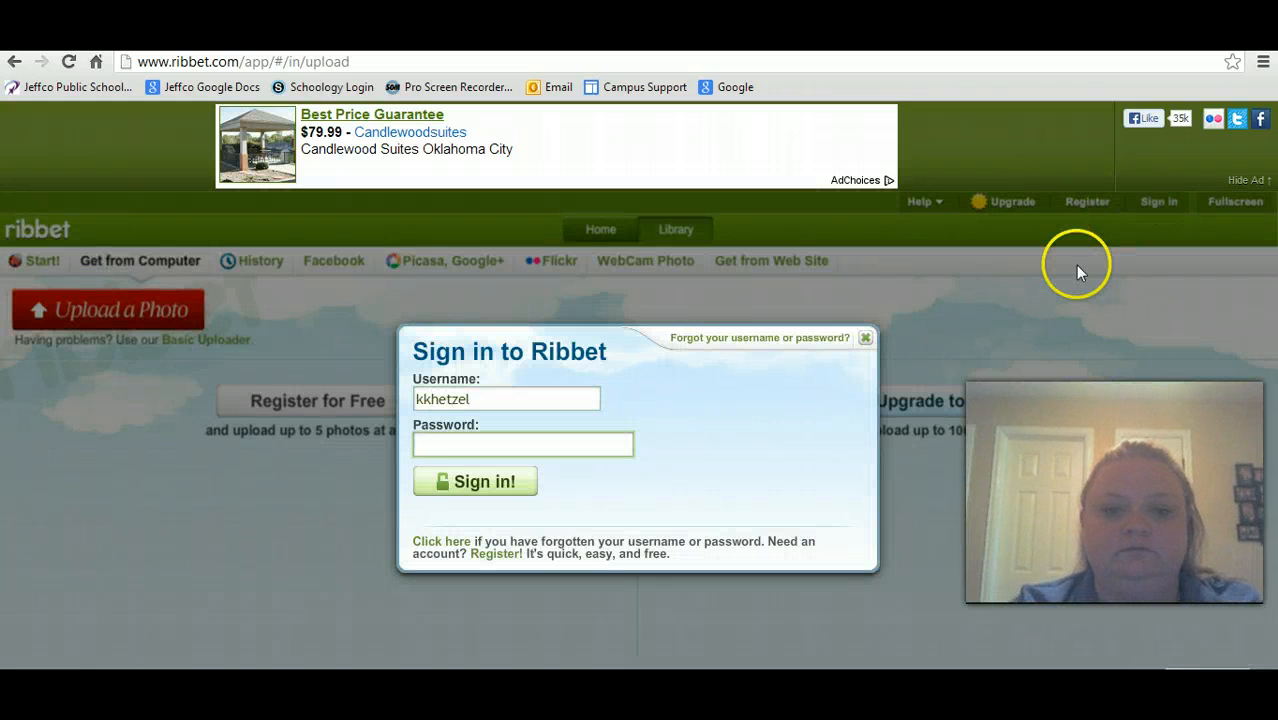
pyautogui.write('********')
pyautogui.press('Return')
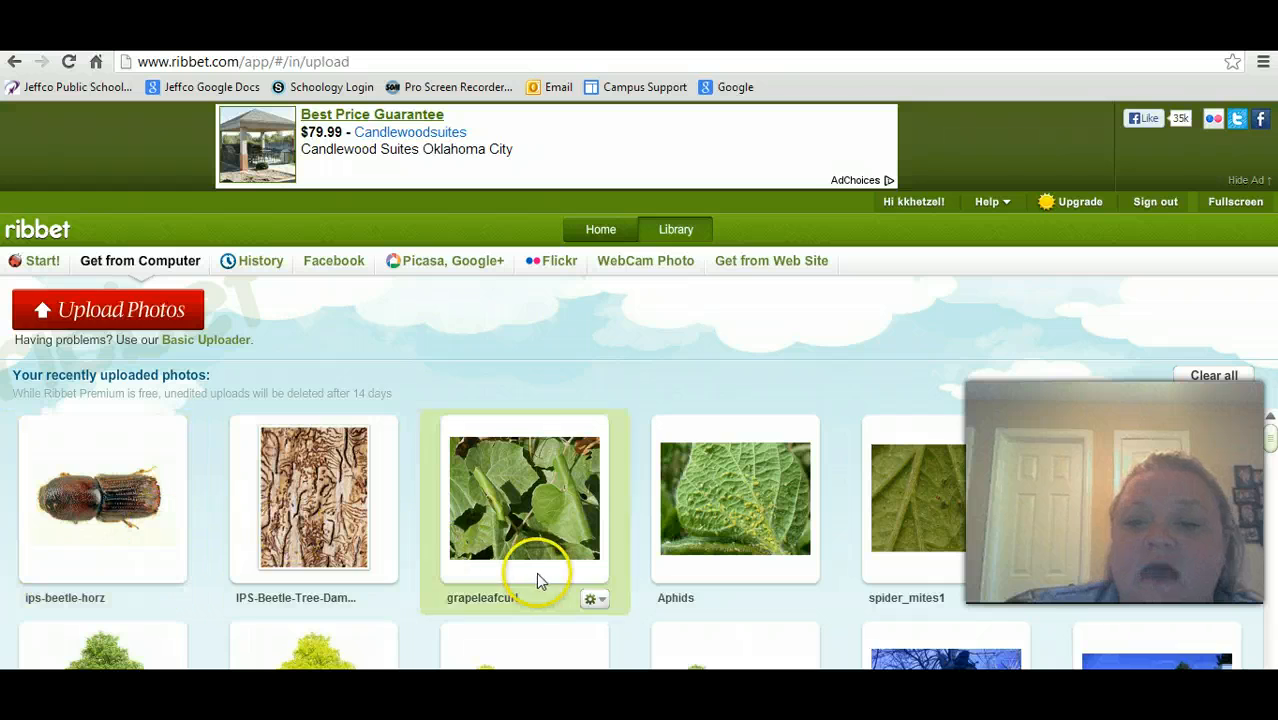
# Step: Browse the recent uploads, then go to the Start page with Edit Photos, Create Collage and Blank Canvas
pyautogui.scroll(-10, 536, 572)
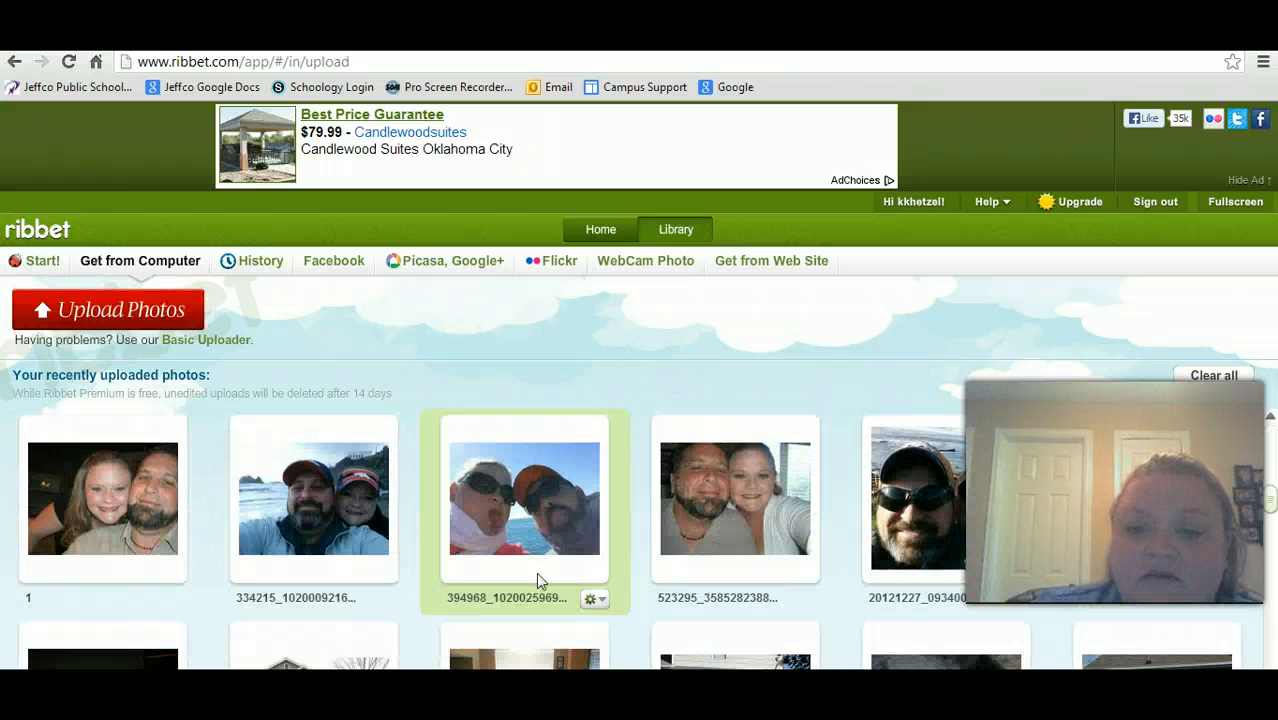
pyautogui.scroll(5, 536, 579)
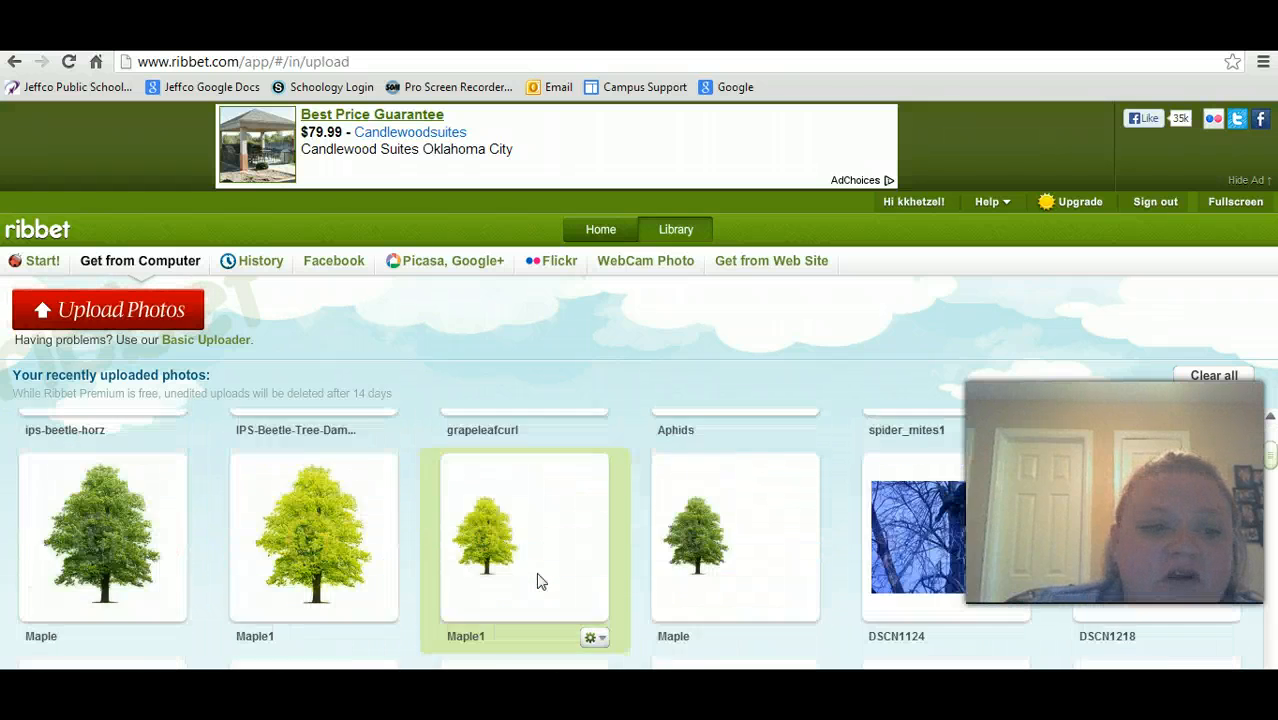
pyautogui.scroll(2, 538, 581)
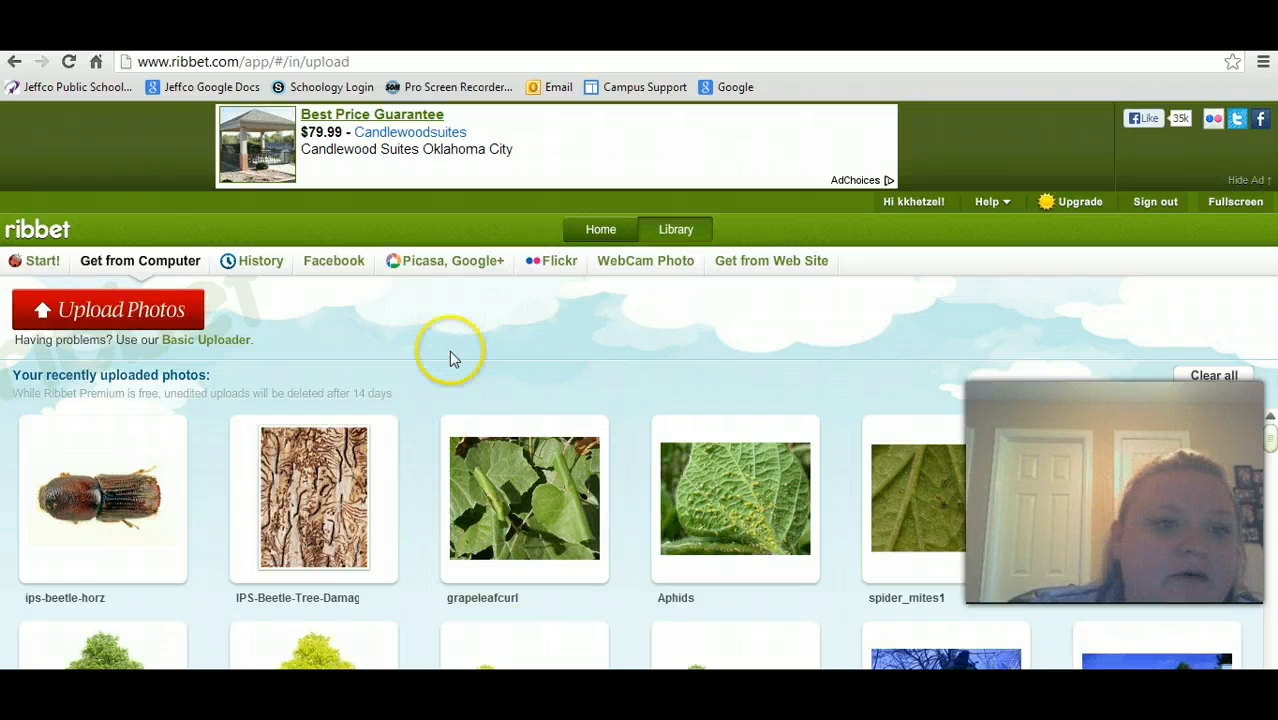
pyautogui.click(40, 262)
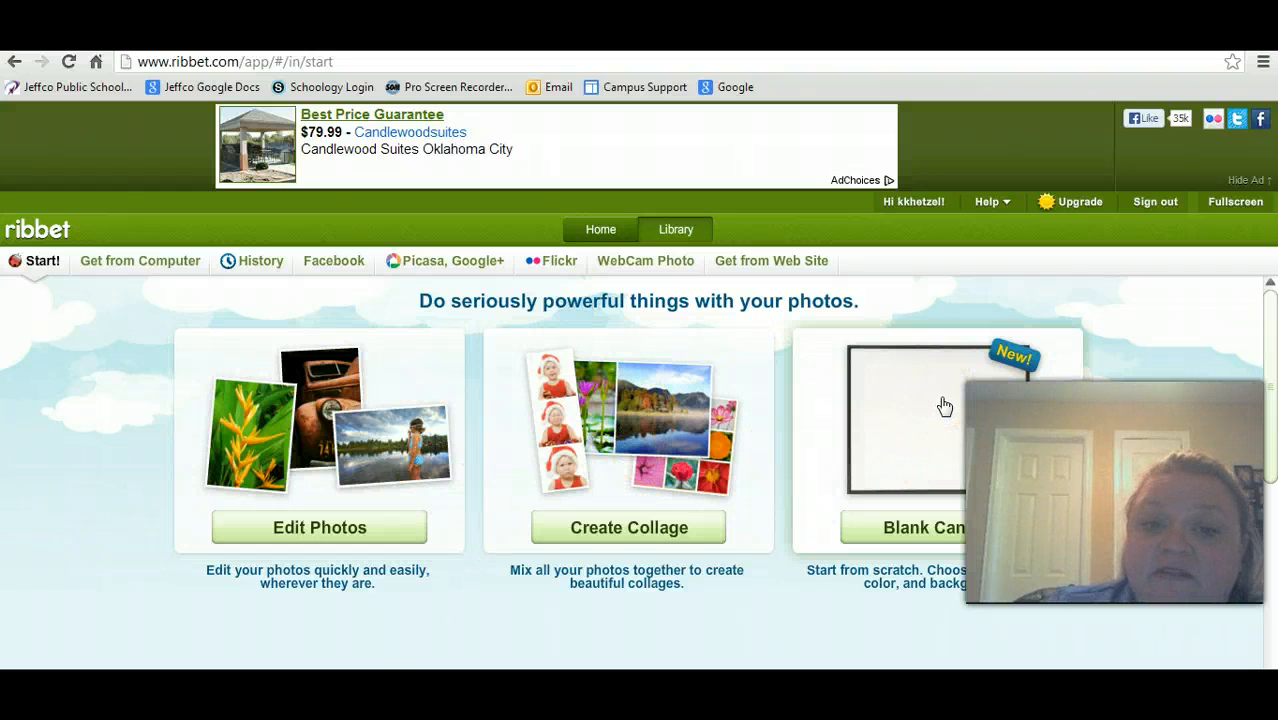
# Step: Start a collage using the One Big Photo layout with small cells along the top and left
pyautogui.click(656, 537)
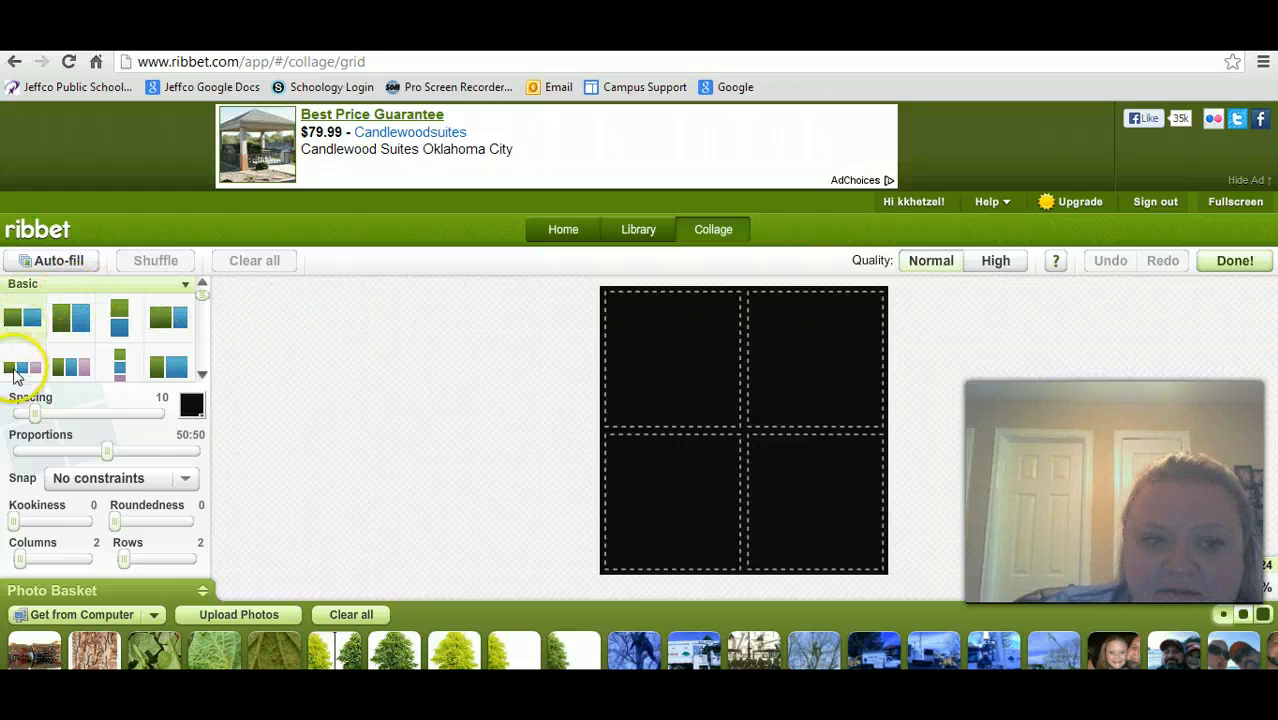
pyautogui.click(202, 375)
pyautogui.click(202, 375)
pyautogui.click(202, 375)
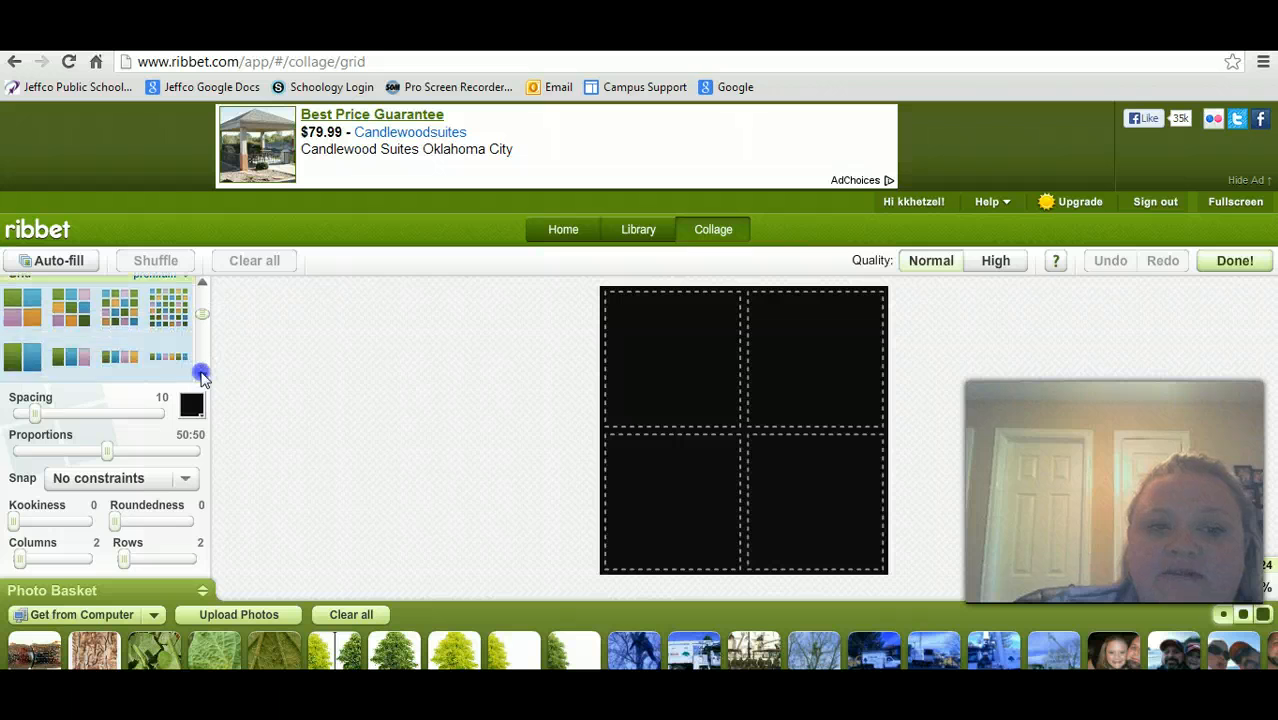
pyautogui.click(202, 375)
pyautogui.click(202, 375)
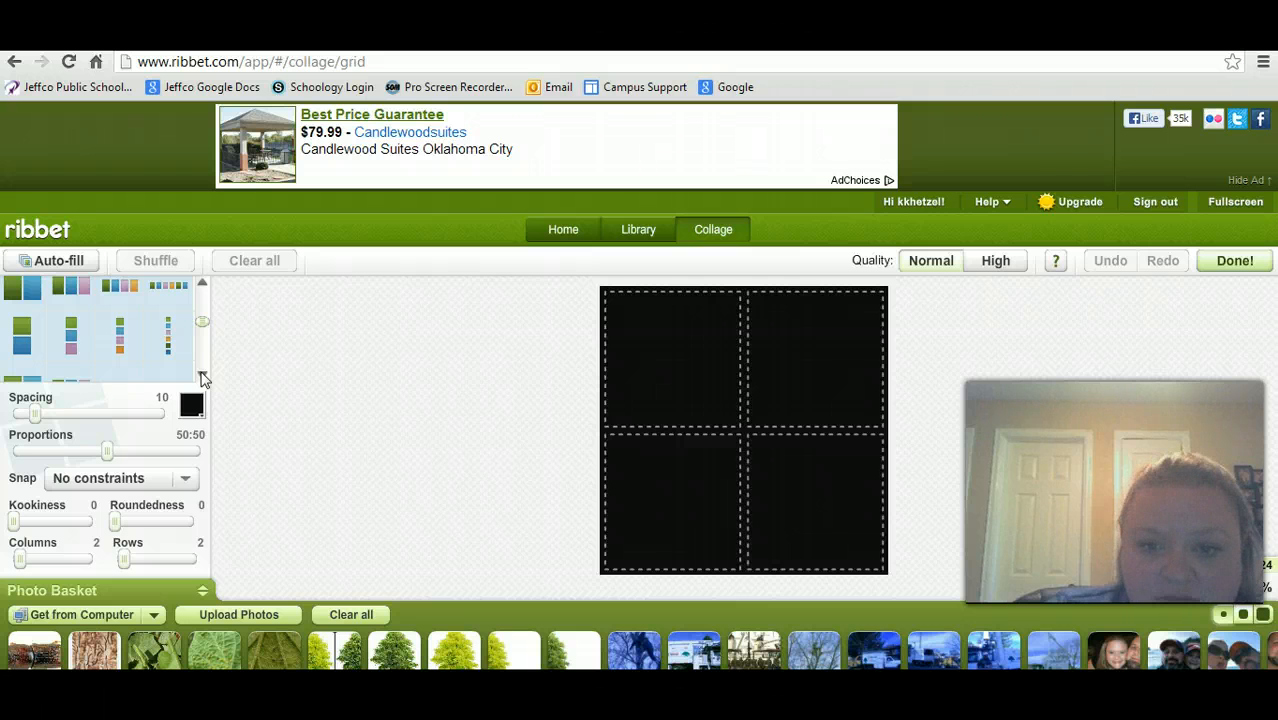
pyautogui.click(202, 375)
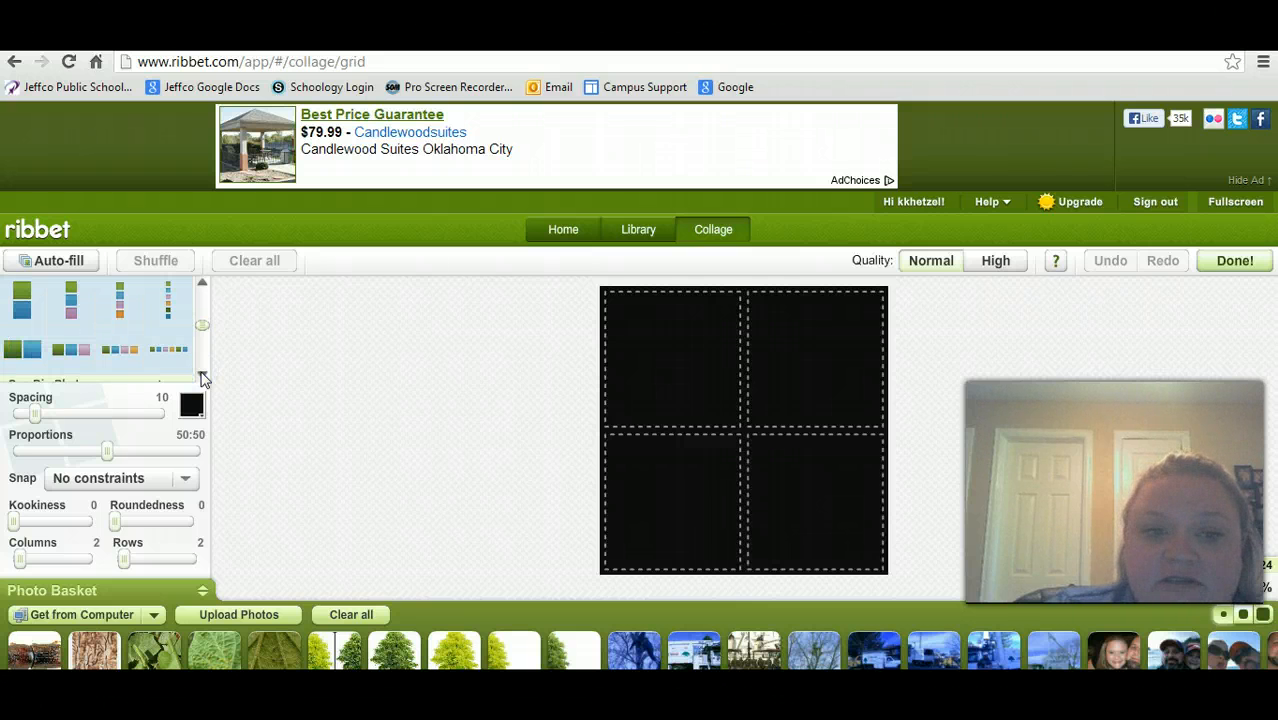
pyautogui.click(202, 375)
pyautogui.click(202, 375)
pyautogui.click(202, 375)
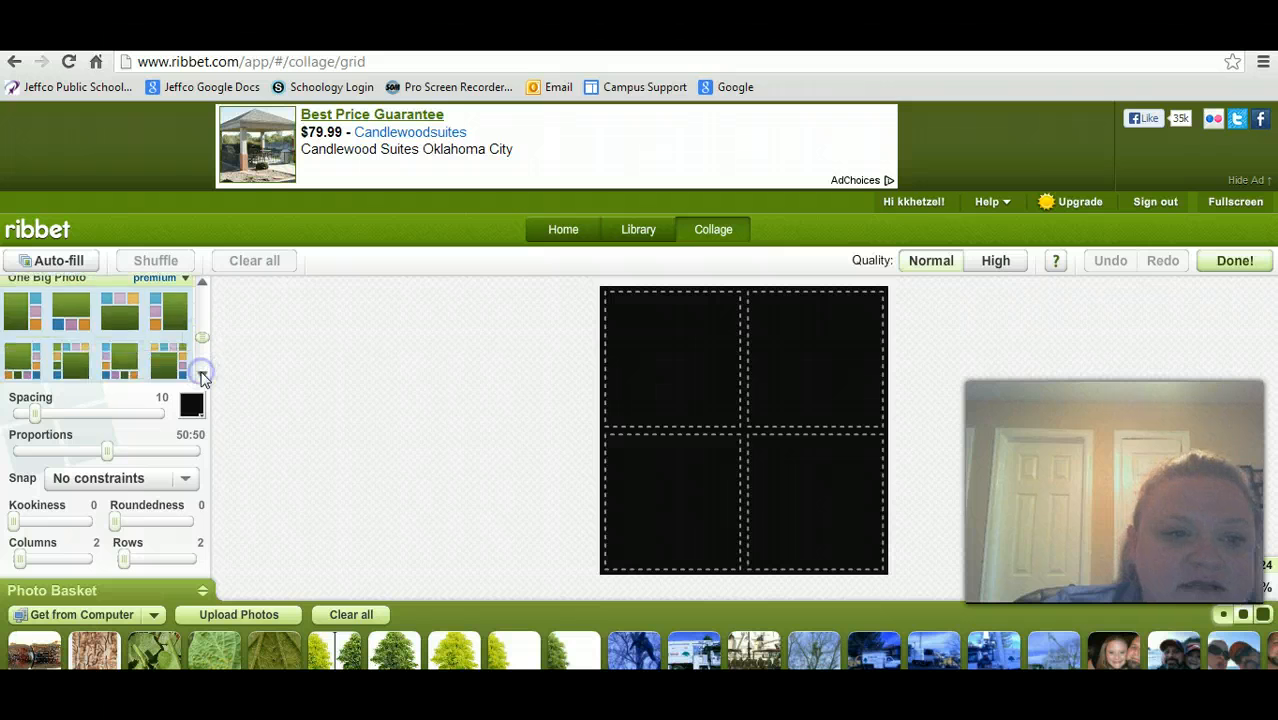
pyautogui.click(202, 375)
pyautogui.click(64, 322)
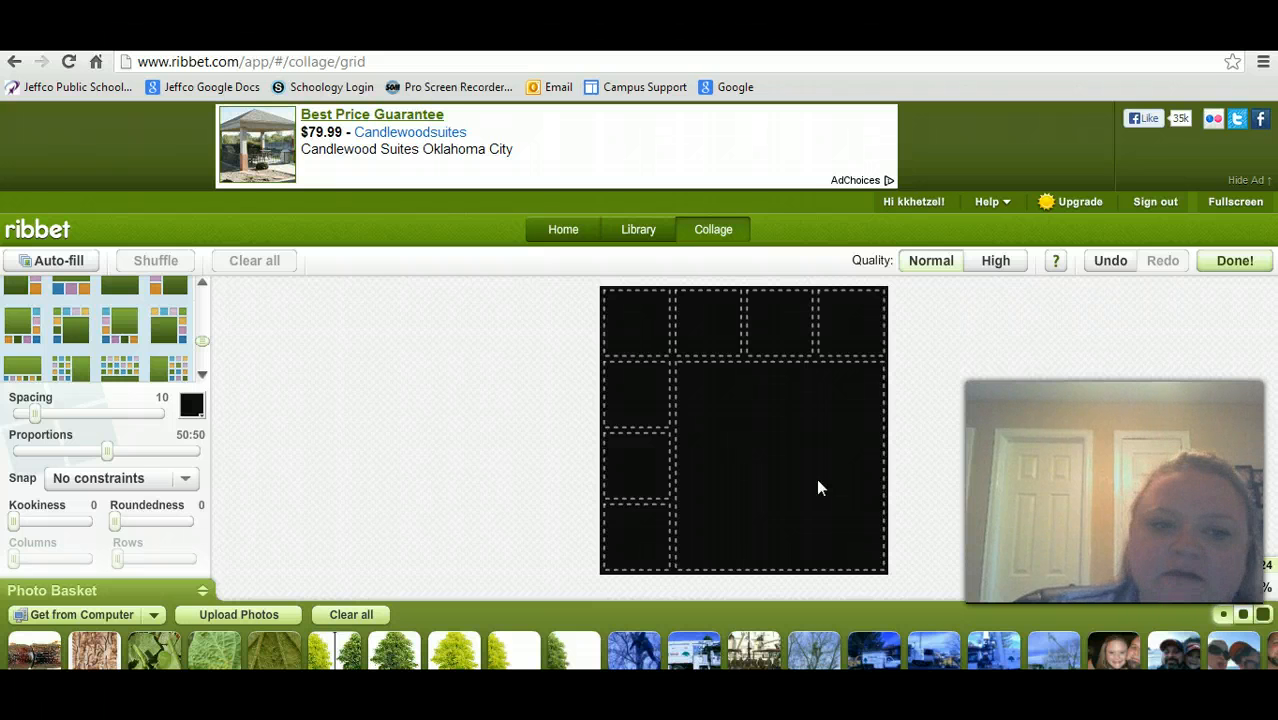
# Step: Make the collage background purple and widen the spacing to 31
pyautogui.click(193, 412)
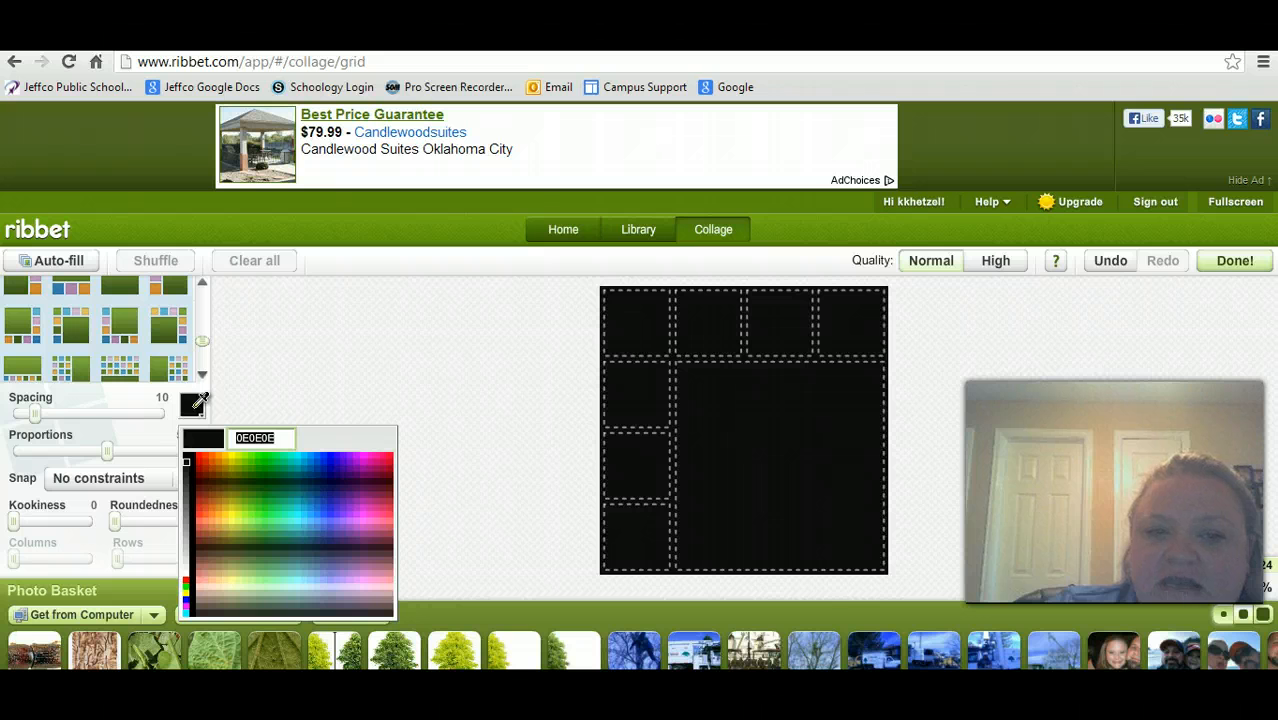
pyautogui.moveTo(328, 451); pyautogui.dragTo(342, 530)
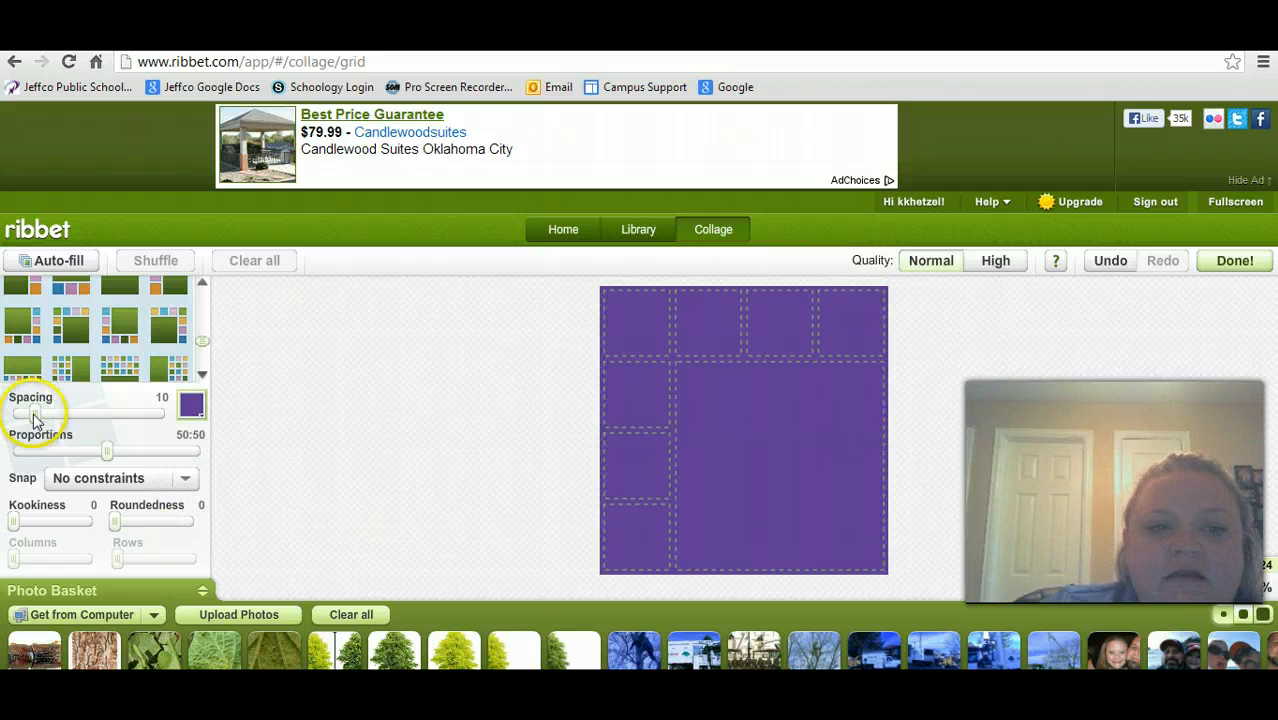
pyautogui.moveTo(33, 414)
pyautogui.mouseDown()
pyautogui.moveTo(110, 430)
pyautogui.moveTo(14, 425)
pyautogui.moveTo(231, 431)
pyautogui.moveTo(78, 428)
pyautogui.moveTo(109, 458)
pyautogui.moveTo(160, 460)
pyautogui.moveTo(83, 459)
pyautogui.moveTo(136, 460)
pyautogui.moveTo(139, 484)
pyautogui.mouseUp()
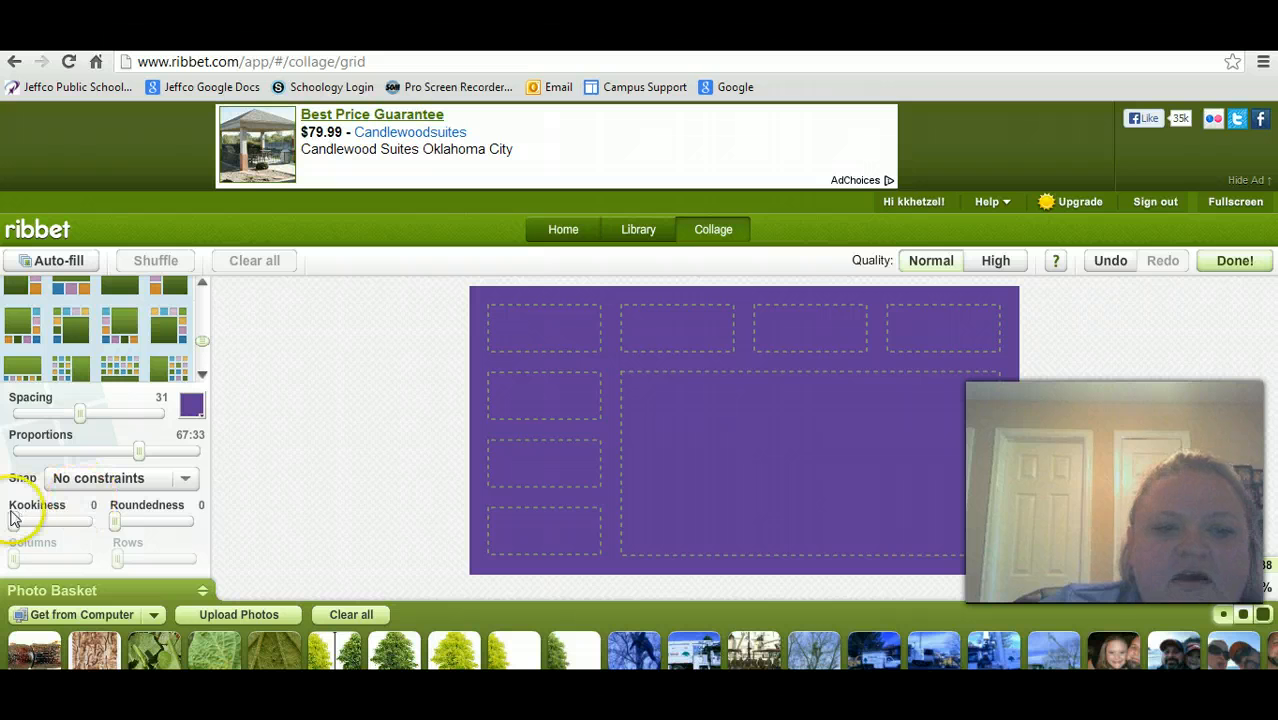
# Step: Try Kookiness, Roundedness and Snap, then set the cell proportions to 61:39
pyautogui.moveTo(14, 521)
pyautogui.mouseDown()
pyautogui.moveTo(108, 537)
pyautogui.moveTo(44, 524)
pyautogui.moveTo(24, 540)
pyautogui.moveTo(6, 528)
pyautogui.mouseUp()
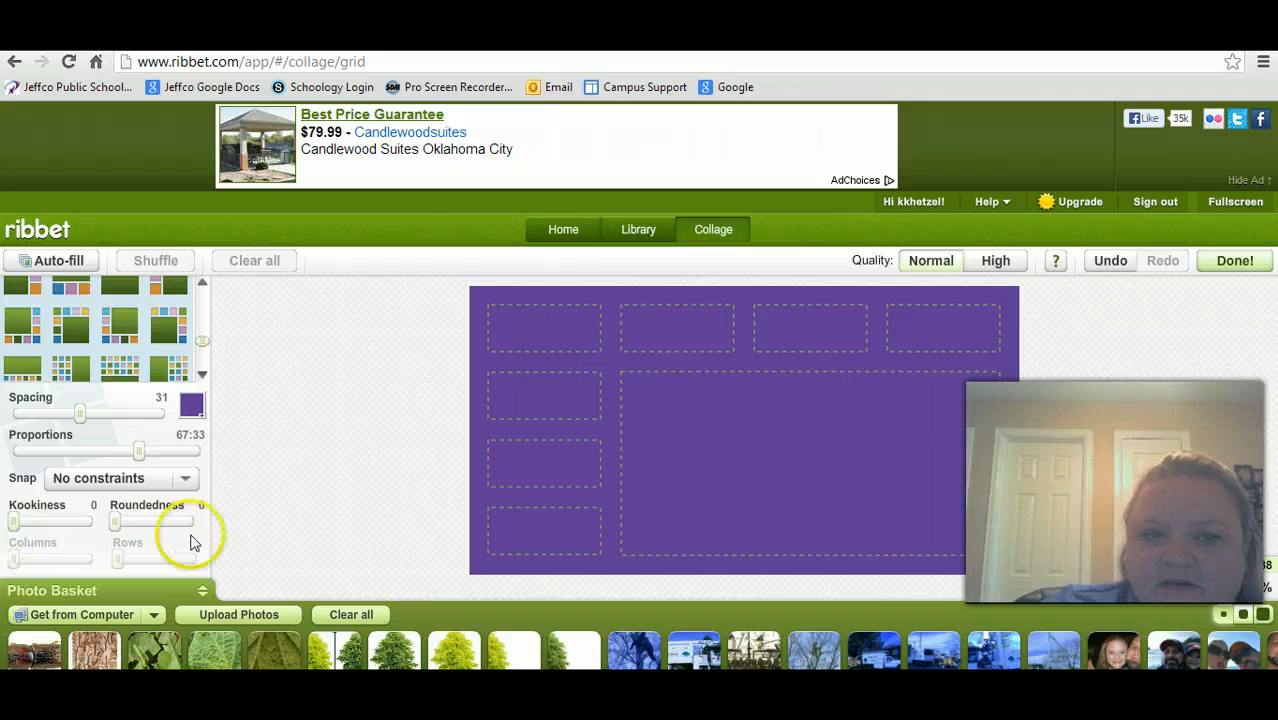
pyautogui.moveTo(117, 528); pyautogui.dragTo(93, 538)
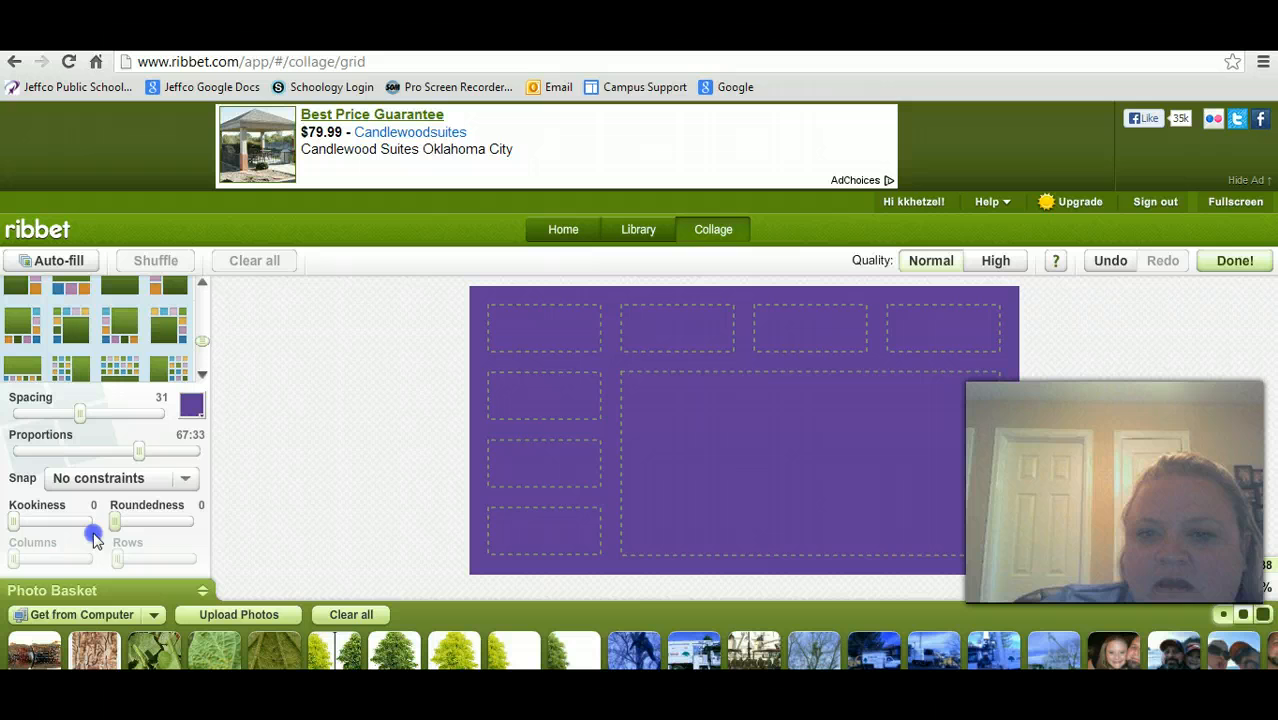
pyautogui.click(183, 480)
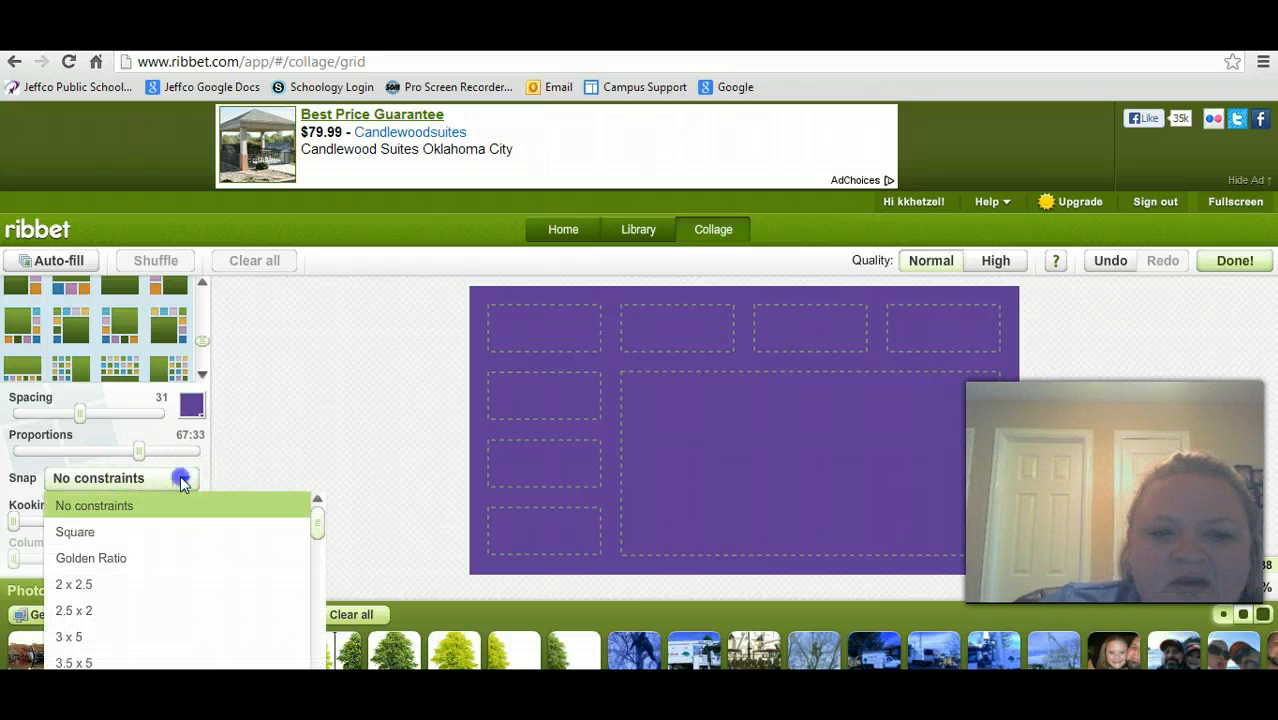
pyautogui.click(183, 482)
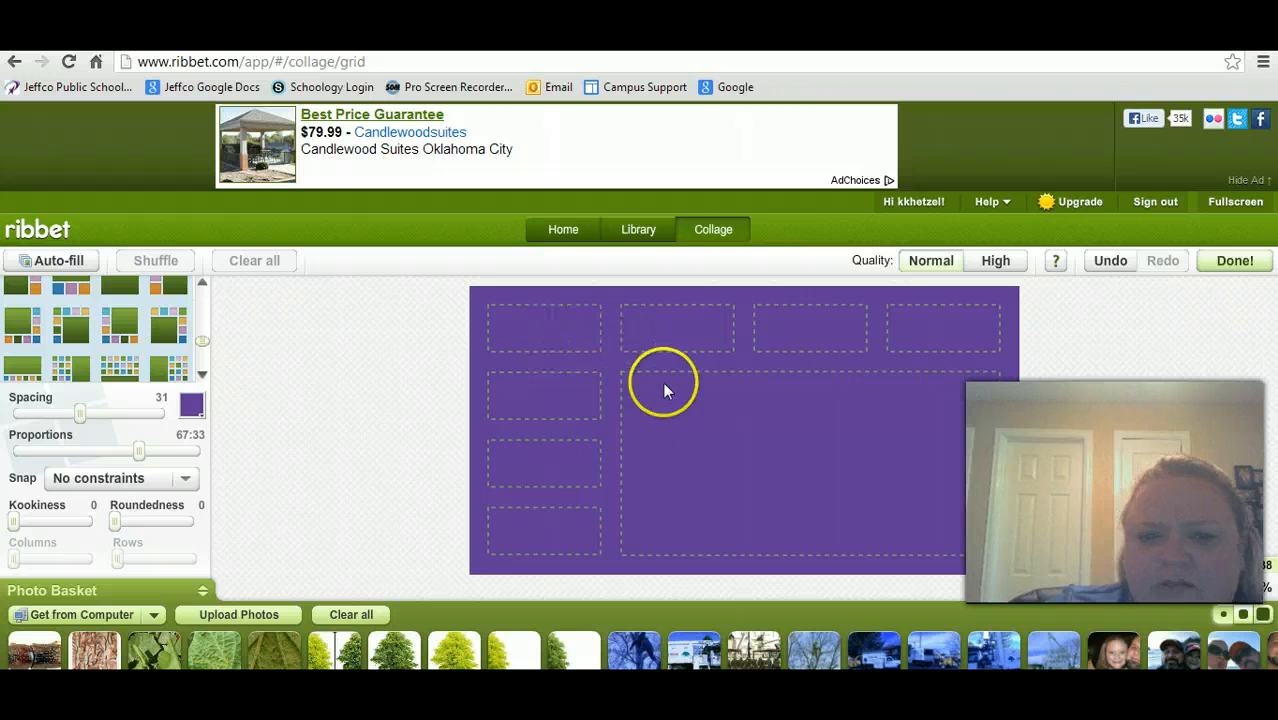
pyautogui.click(139, 451)
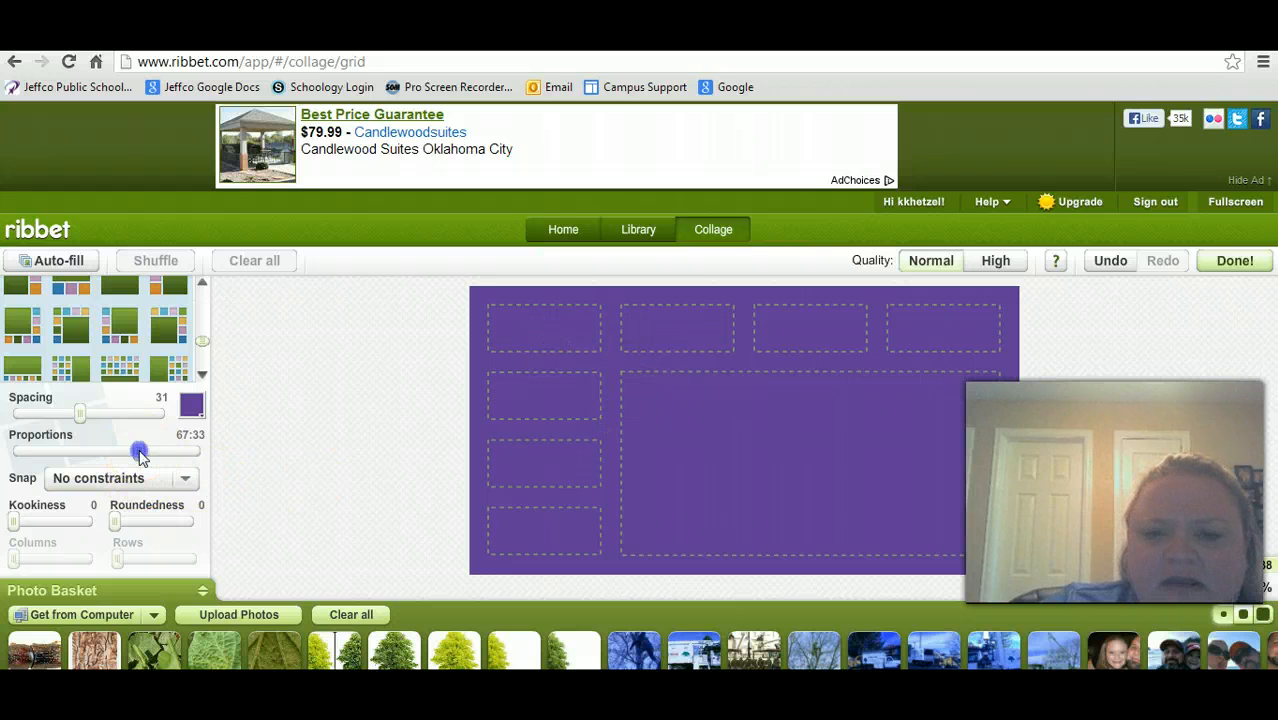
pyautogui.moveTo(139, 451); pyautogui.dragTo(128, 455)
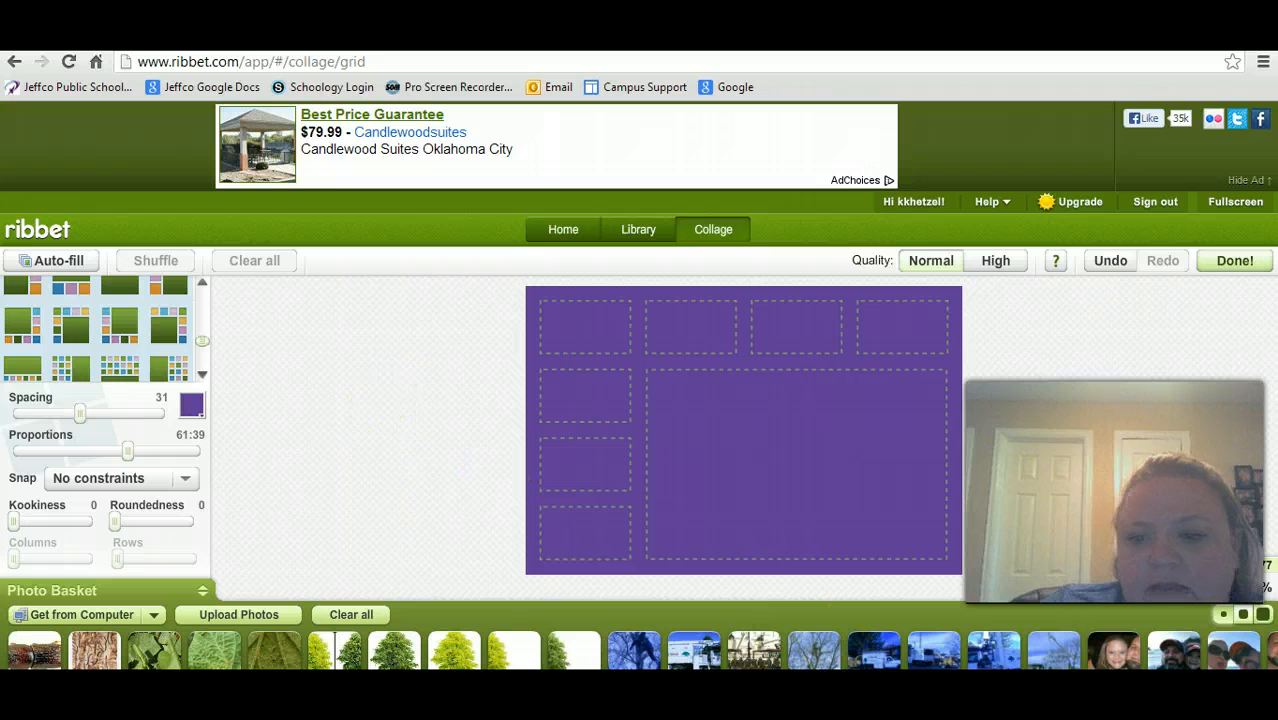
# Step: Auto-fill the cells, then place the couple in the large cell and a selfie and man-and-child photo in small cells
pyautogui.moveTo(1110, 652); pyautogui.dragTo(864, 485)
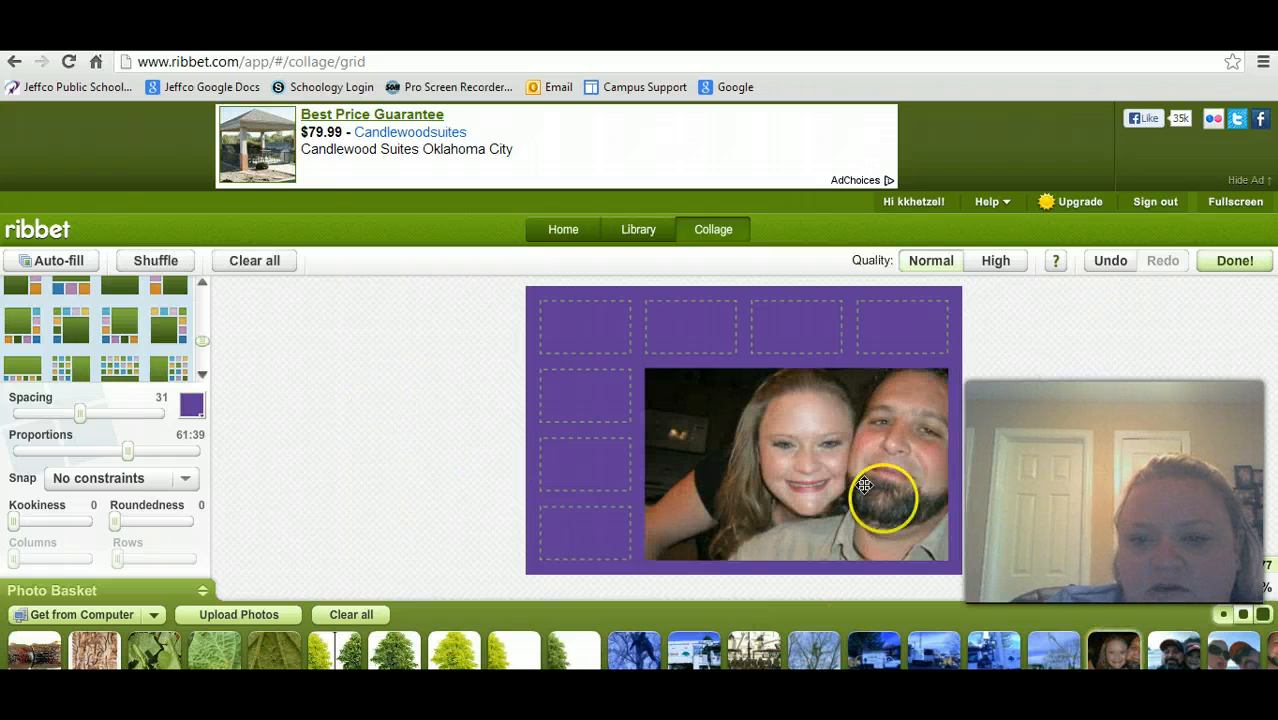
pyautogui.moveTo(1175, 652); pyautogui.dragTo(900, 328)
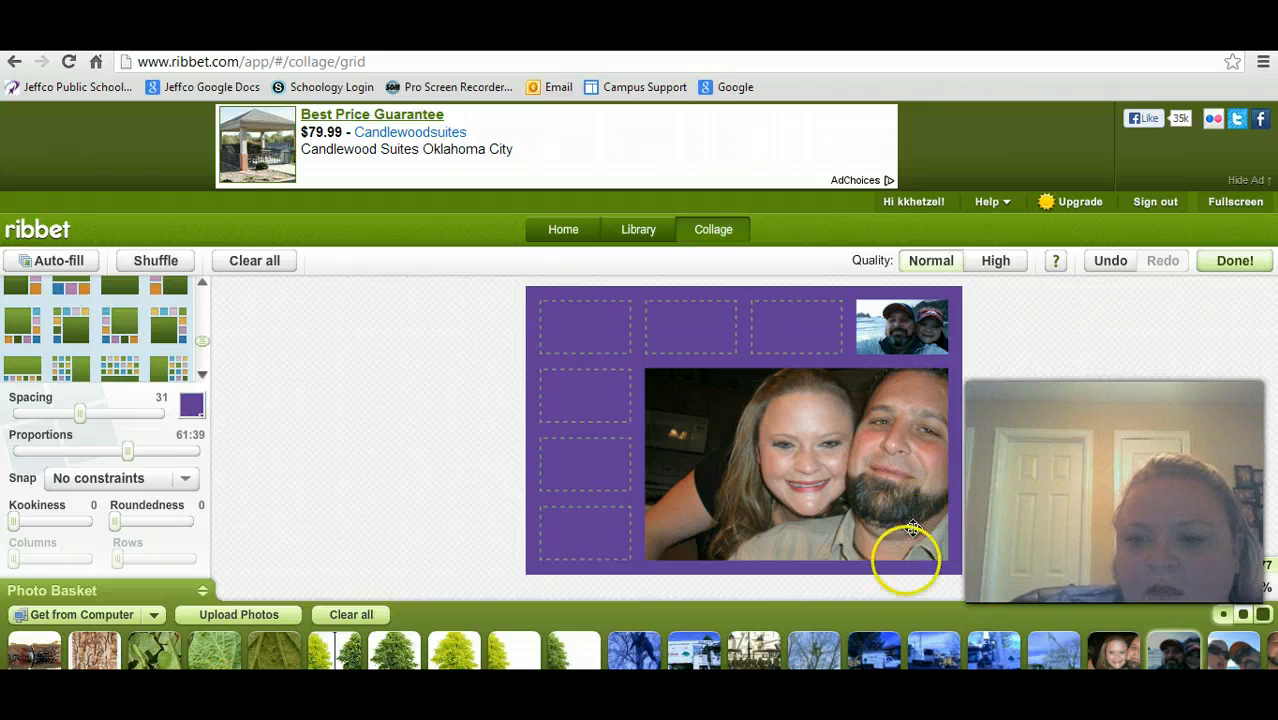
pyautogui.click(55, 261)
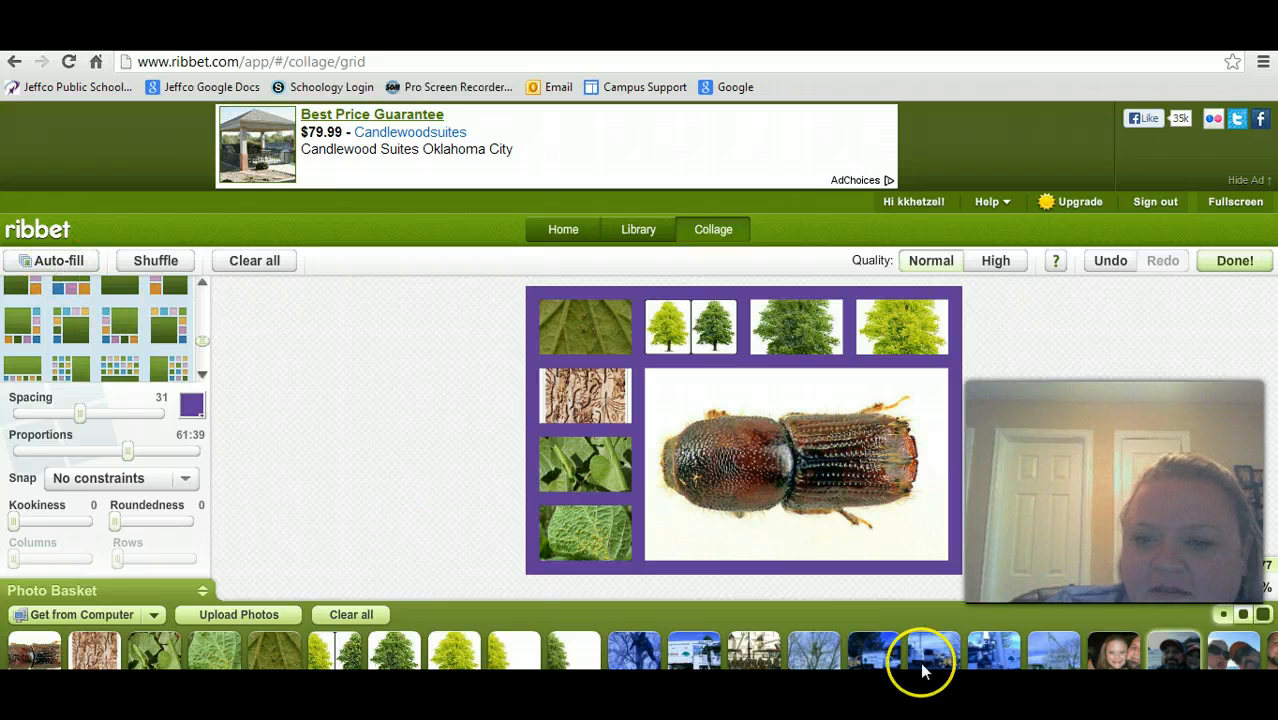
pyautogui.moveTo(1116, 650); pyautogui.dragTo(831, 468)
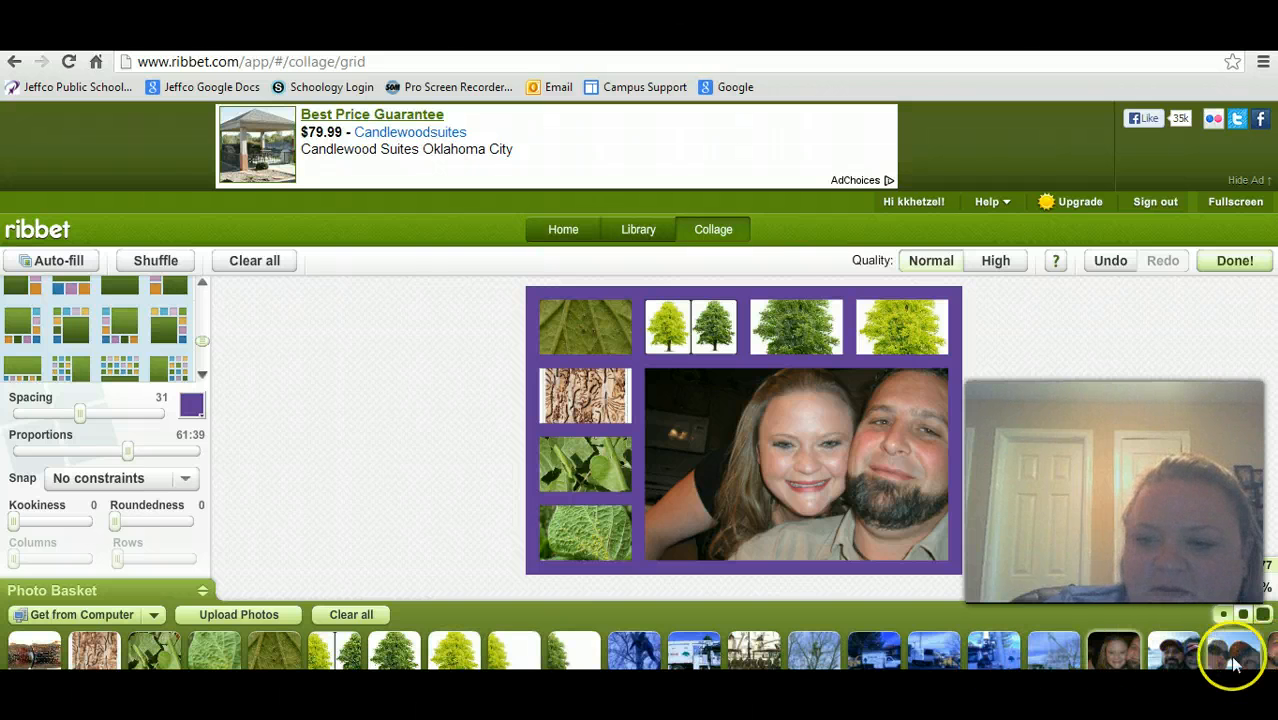
pyautogui.moveTo(1234, 662); pyautogui.dragTo(585, 400)
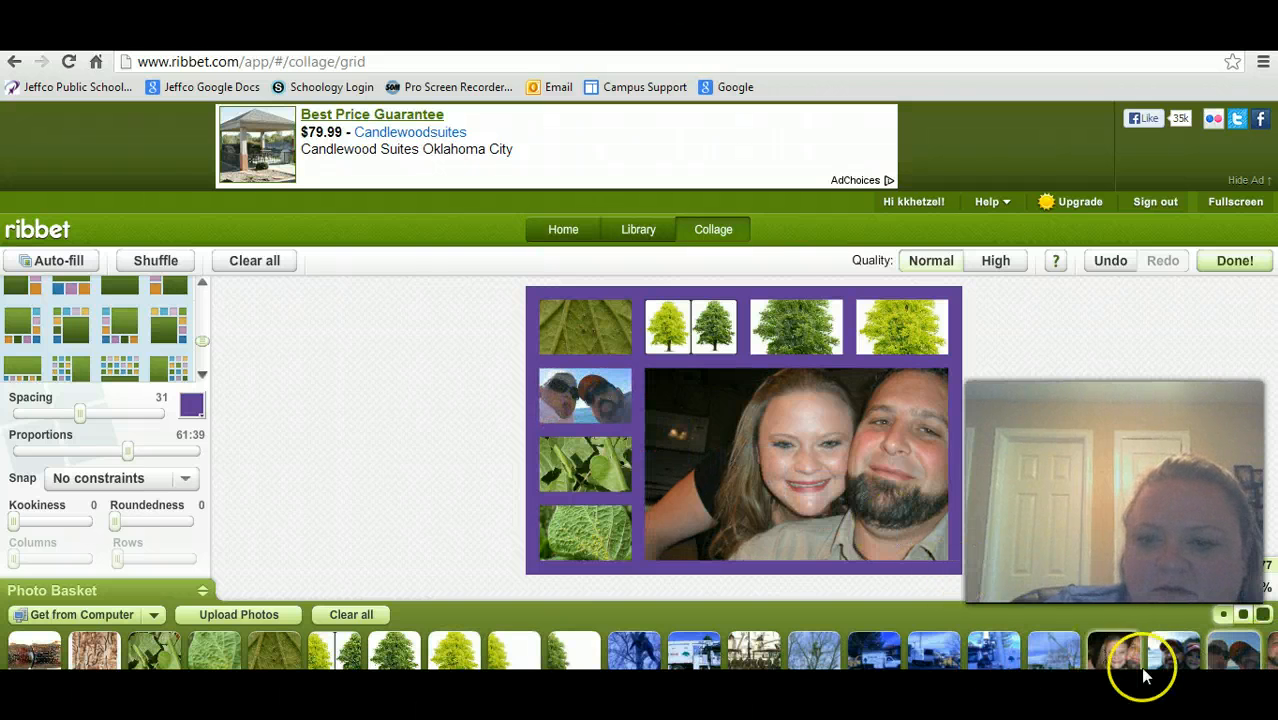
pyautogui.moveTo(1176, 656); pyautogui.dragTo(910, 329)
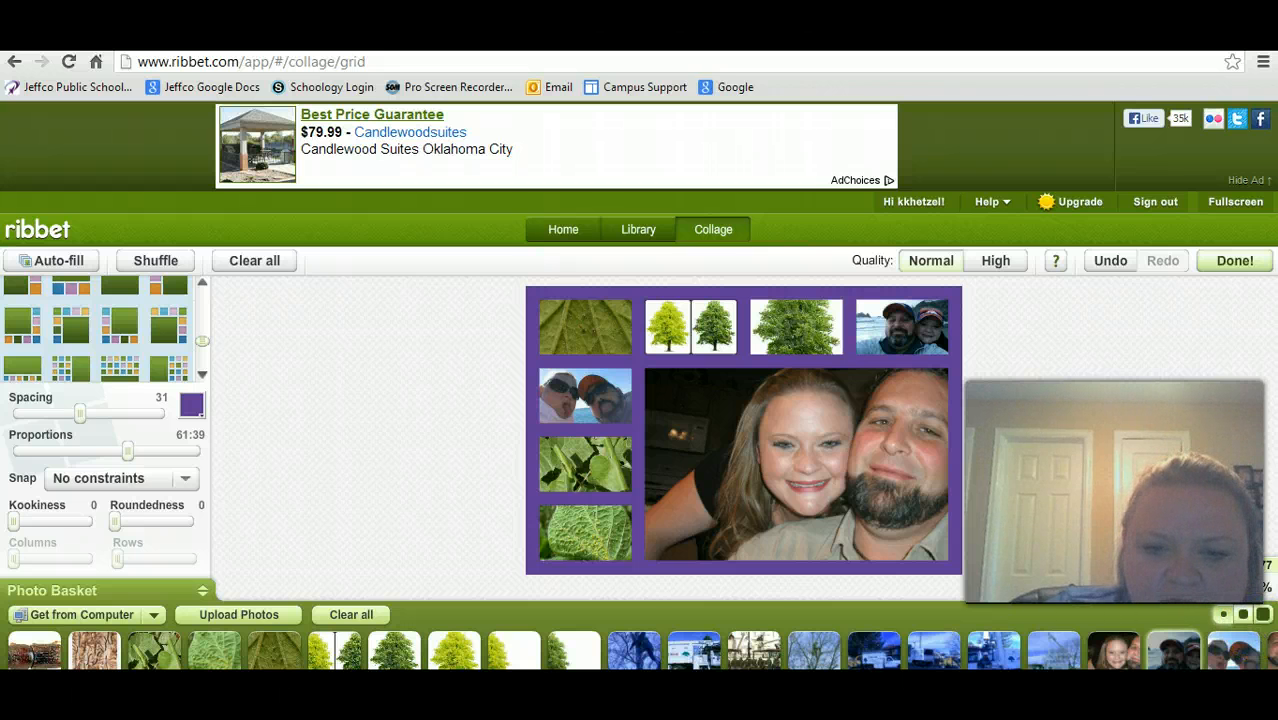
# Step: Fill the remaining cells with the friends, fire, boat, beach couple, camper and girl photos
pyautogui.hscroll(10, 640, 650)
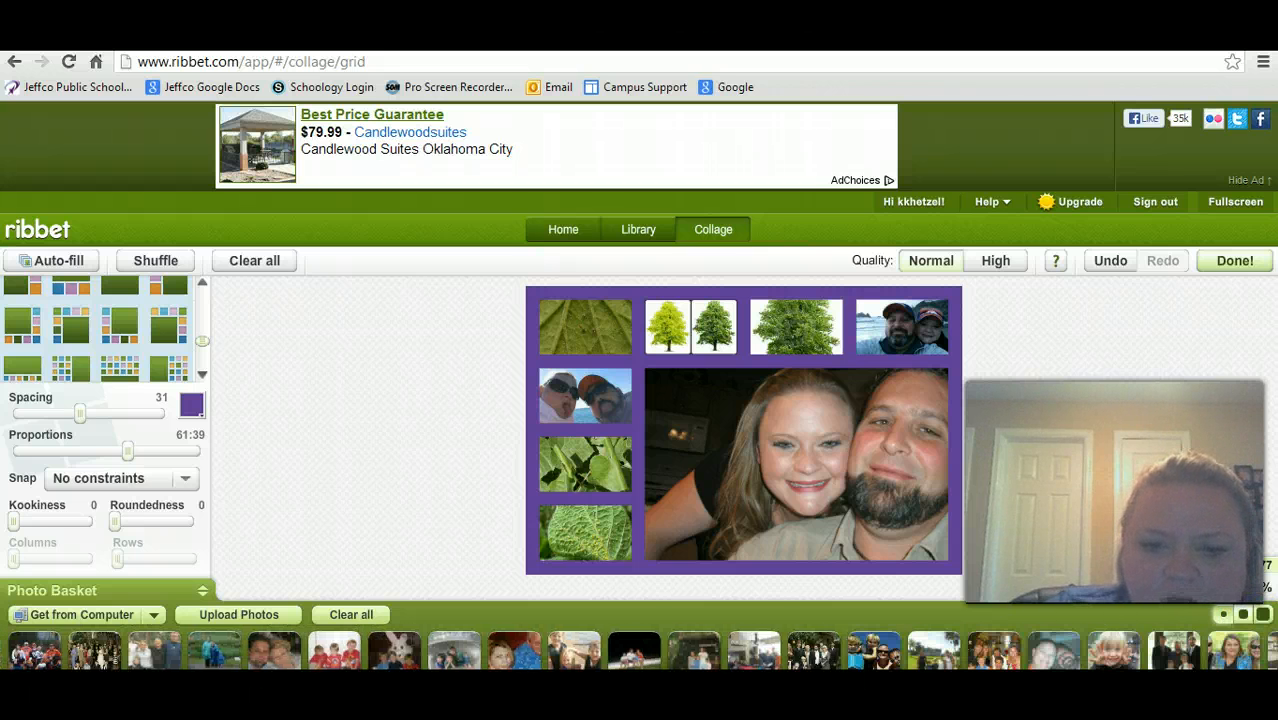
pyautogui.hscroll(8, 640, 650)
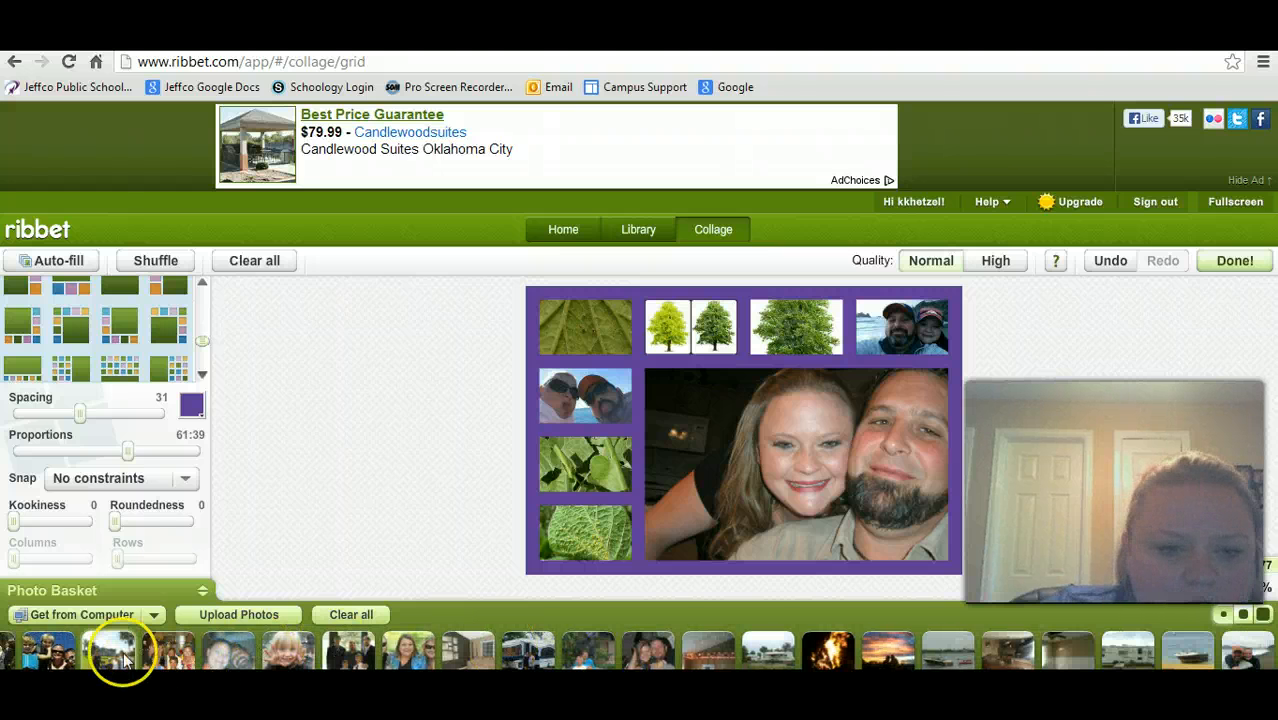
pyautogui.moveTo(405, 650); pyautogui.dragTo(577, 540)
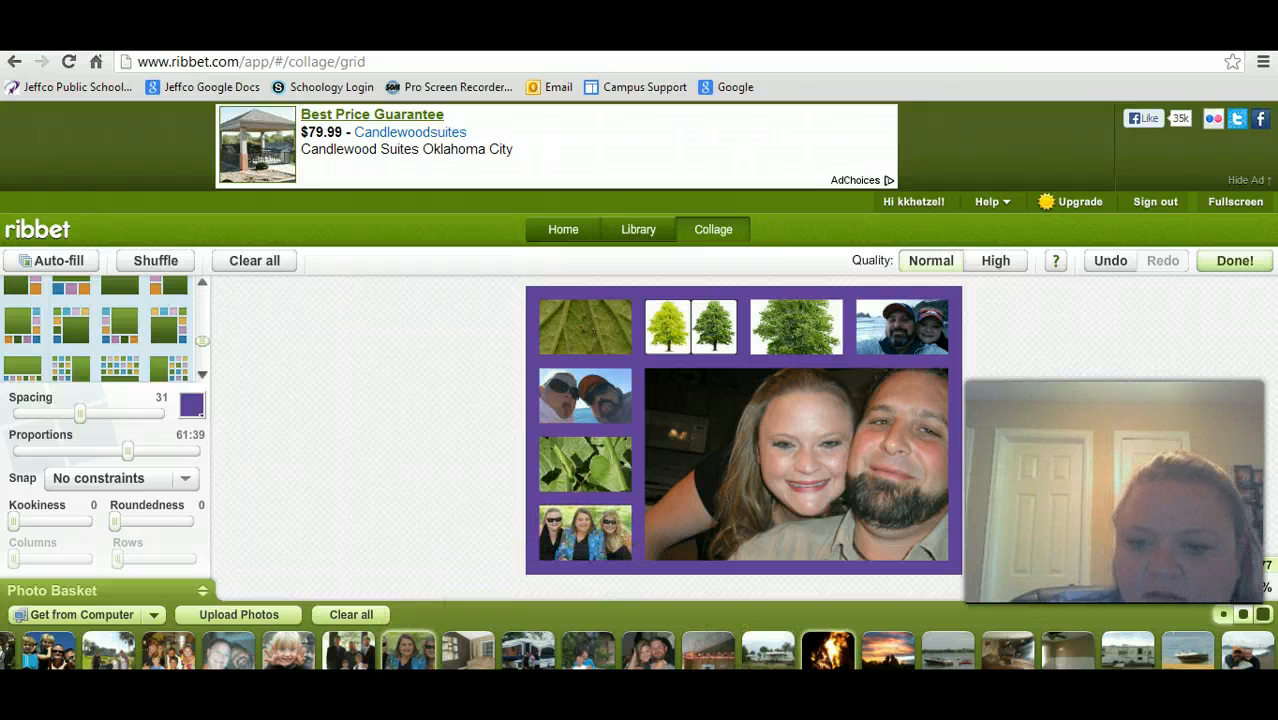
pyautogui.moveTo(830, 652); pyautogui.dragTo(616, 461)
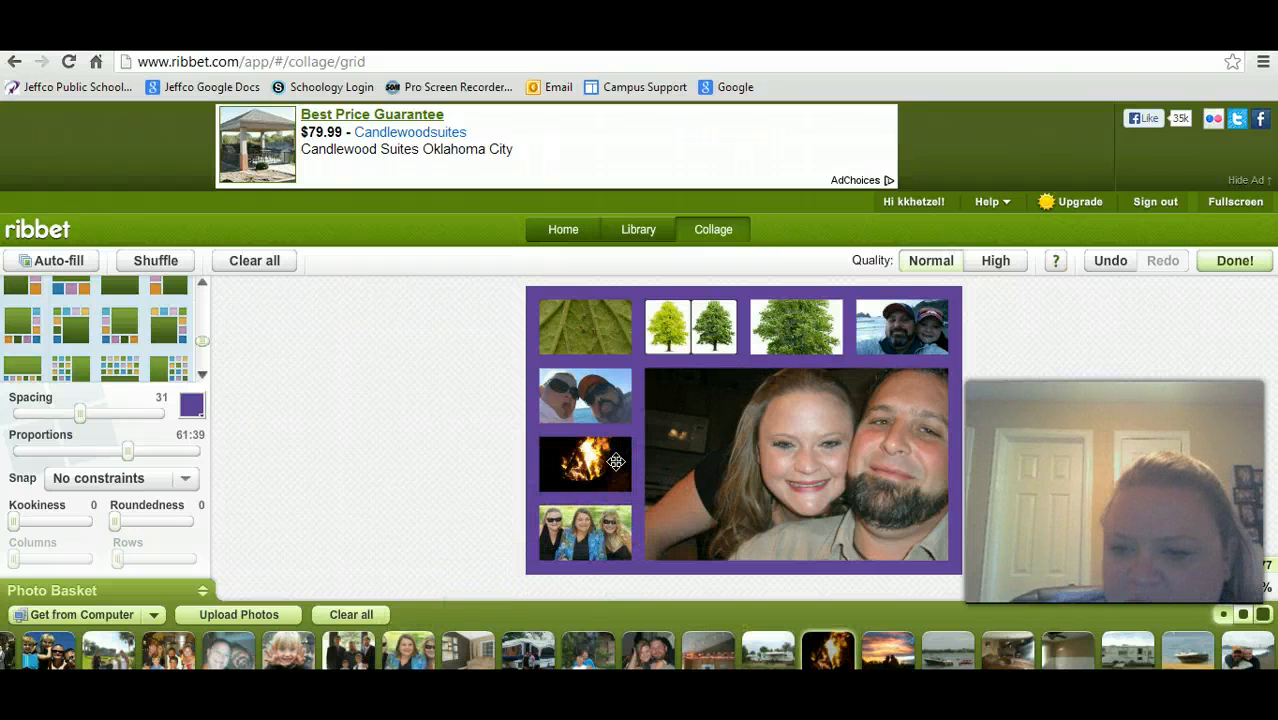
pyautogui.moveTo(1188, 652); pyautogui.dragTo(587, 330)
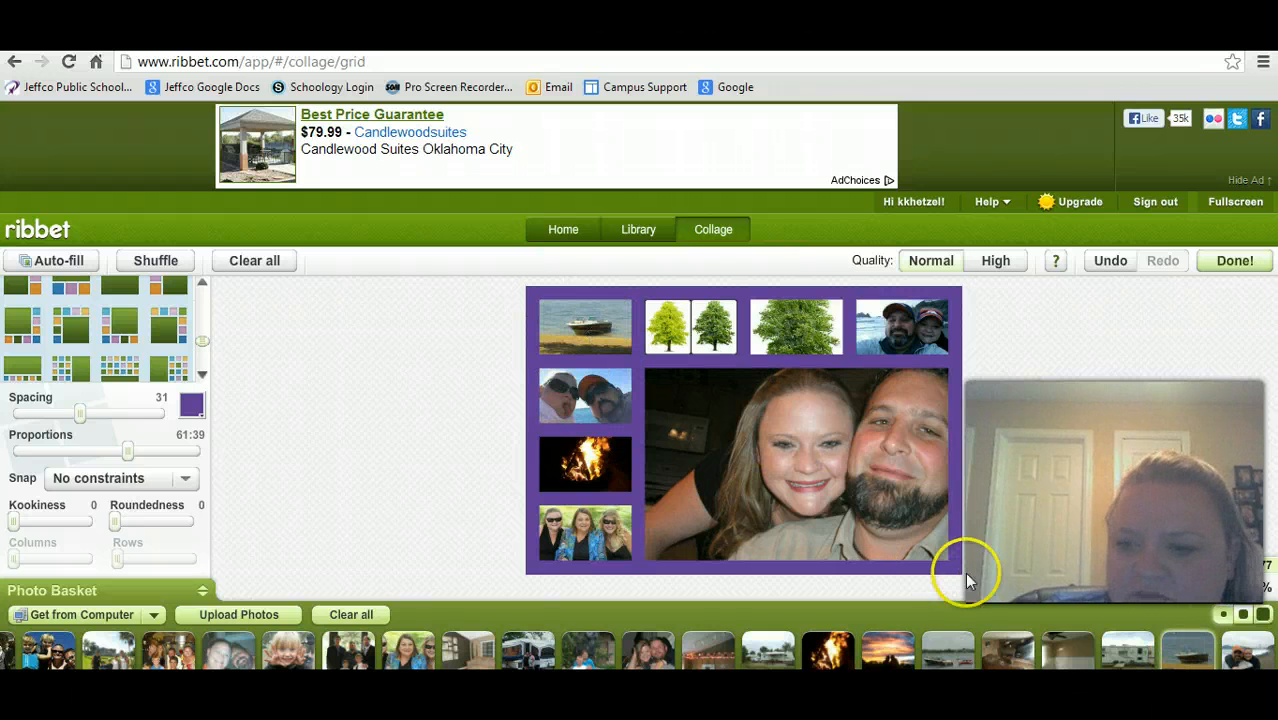
pyautogui.moveTo(1232, 660); pyautogui.dragTo(696, 338)
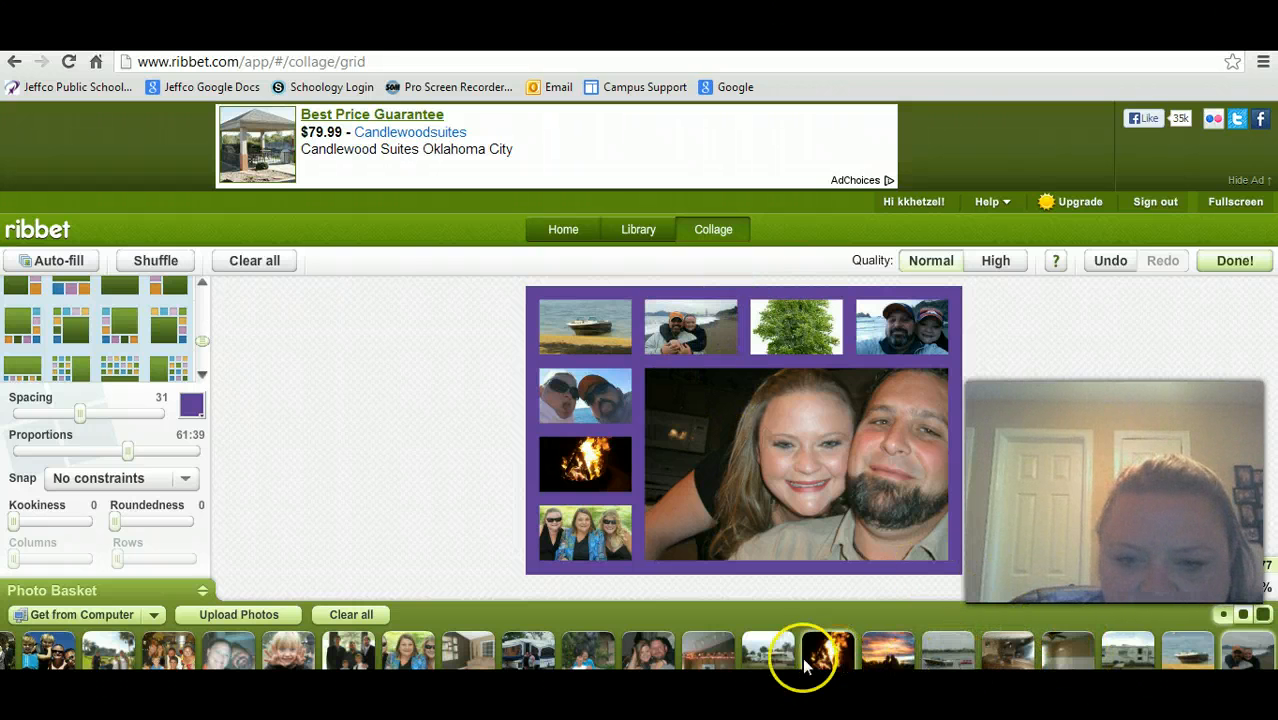
pyautogui.moveTo(790, 658); pyautogui.dragTo(785, 346)
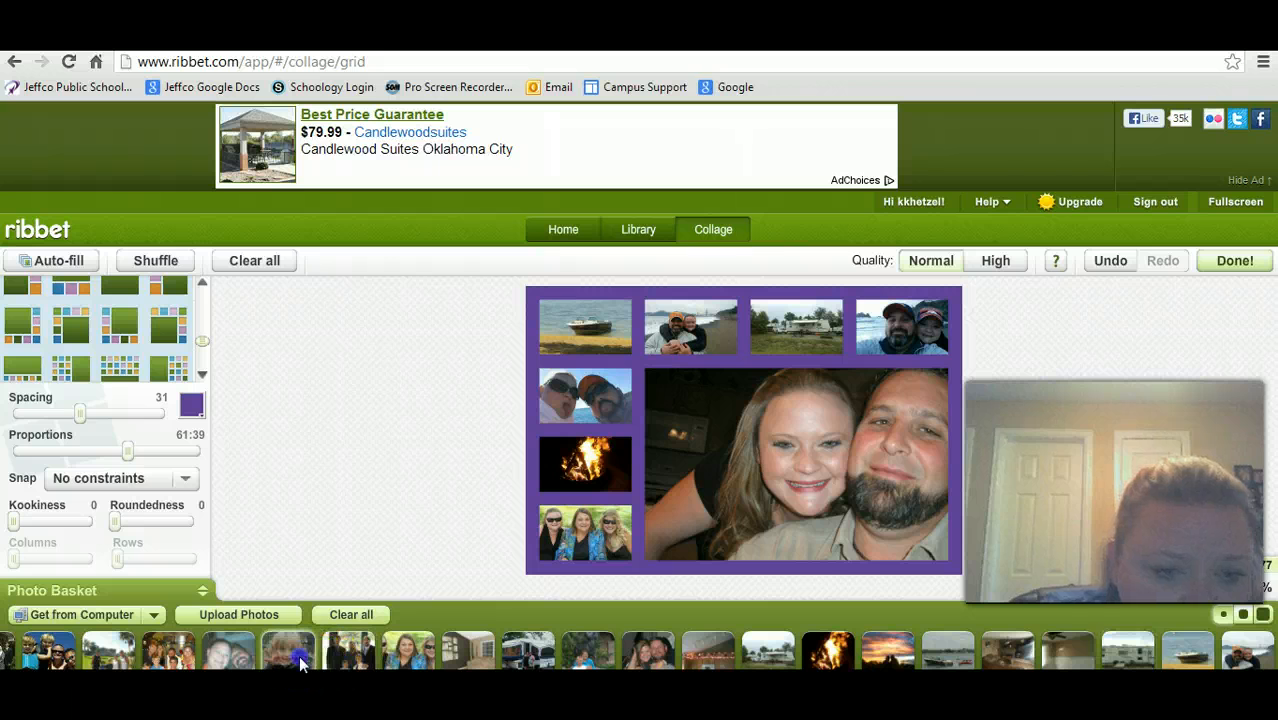
pyautogui.moveTo(290, 650); pyautogui.dragTo(885, 340)
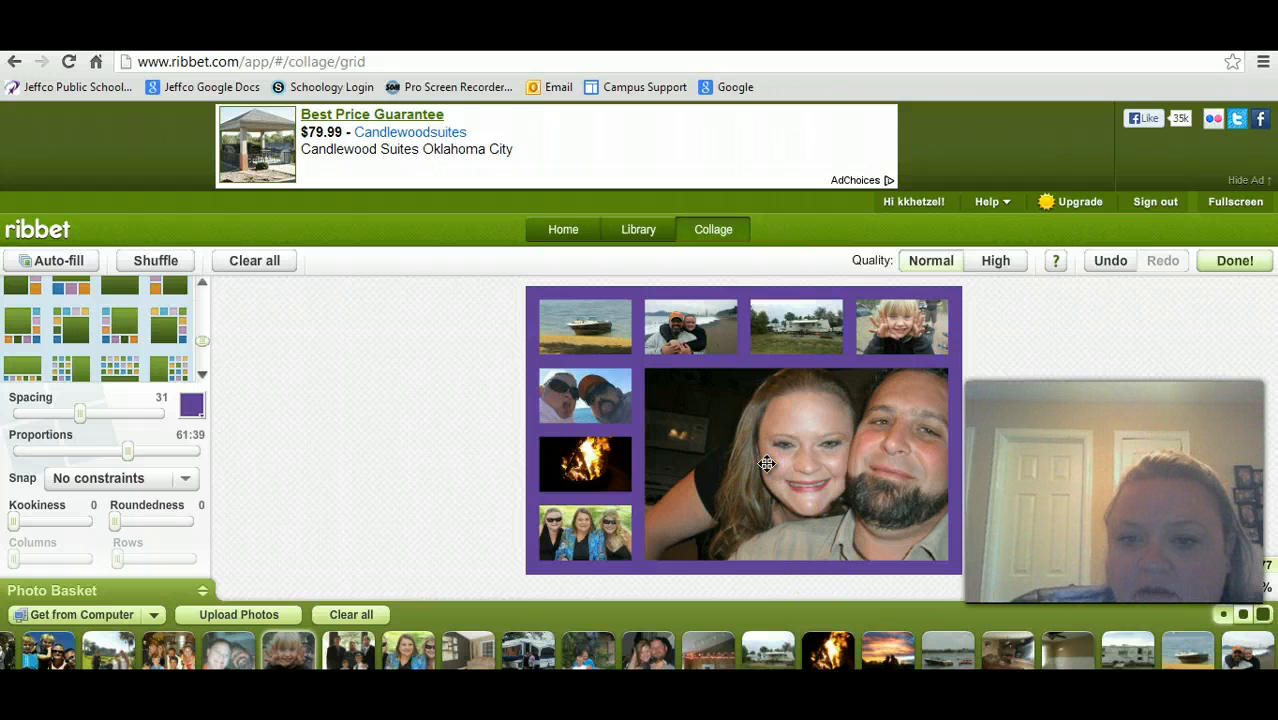
# Step: Reposition the couple and selfie within their cells, set quality to High, and finish the collage
pyautogui.moveTo(766, 463)
pyautogui.mouseDown()
pyautogui.moveTo(758, 421)
pyautogui.moveTo(760, 472)
pyautogui.mouseUp()
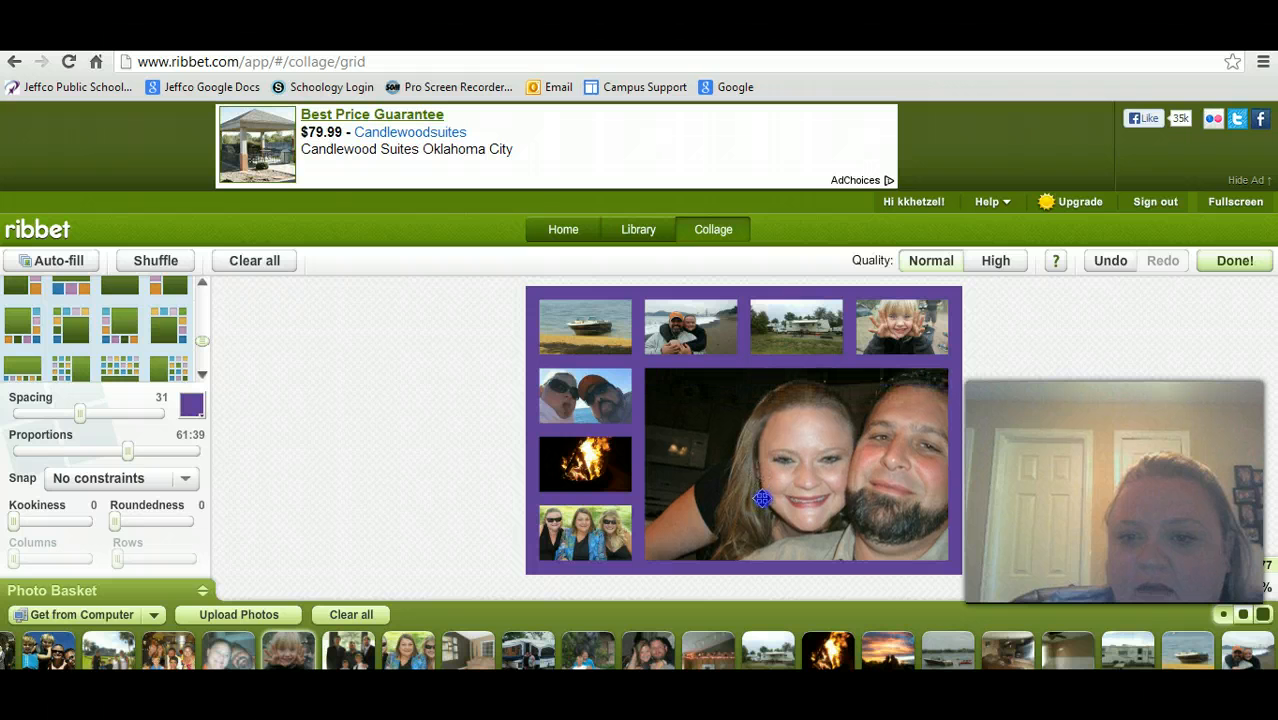
pyautogui.moveTo(591, 385); pyautogui.dragTo(592, 477)
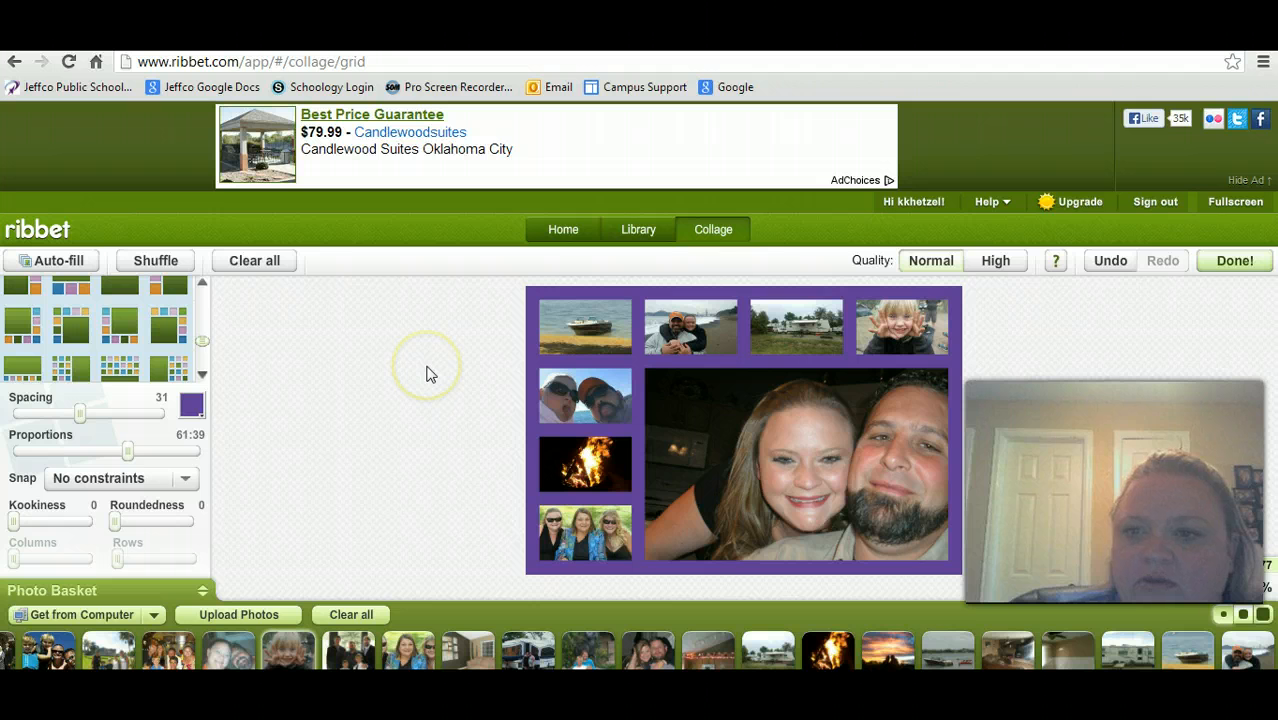
pyautogui.click(1000, 262)
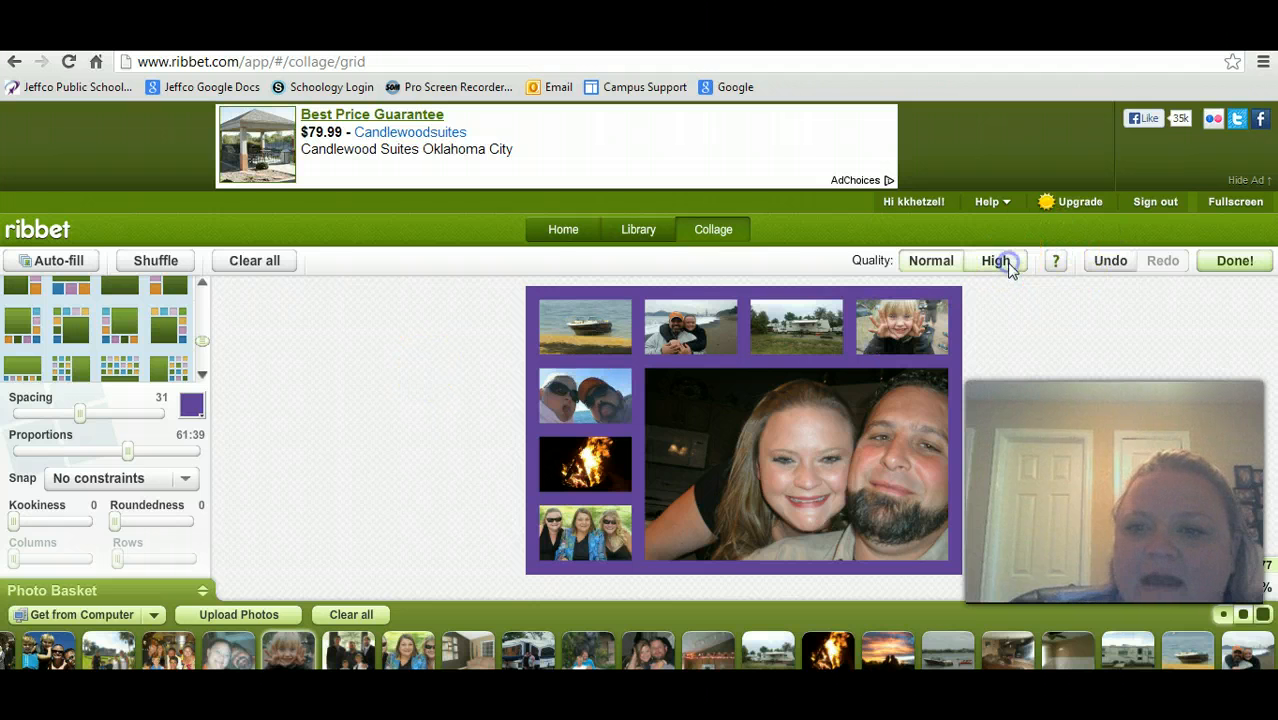
pyautogui.click(1234, 261)
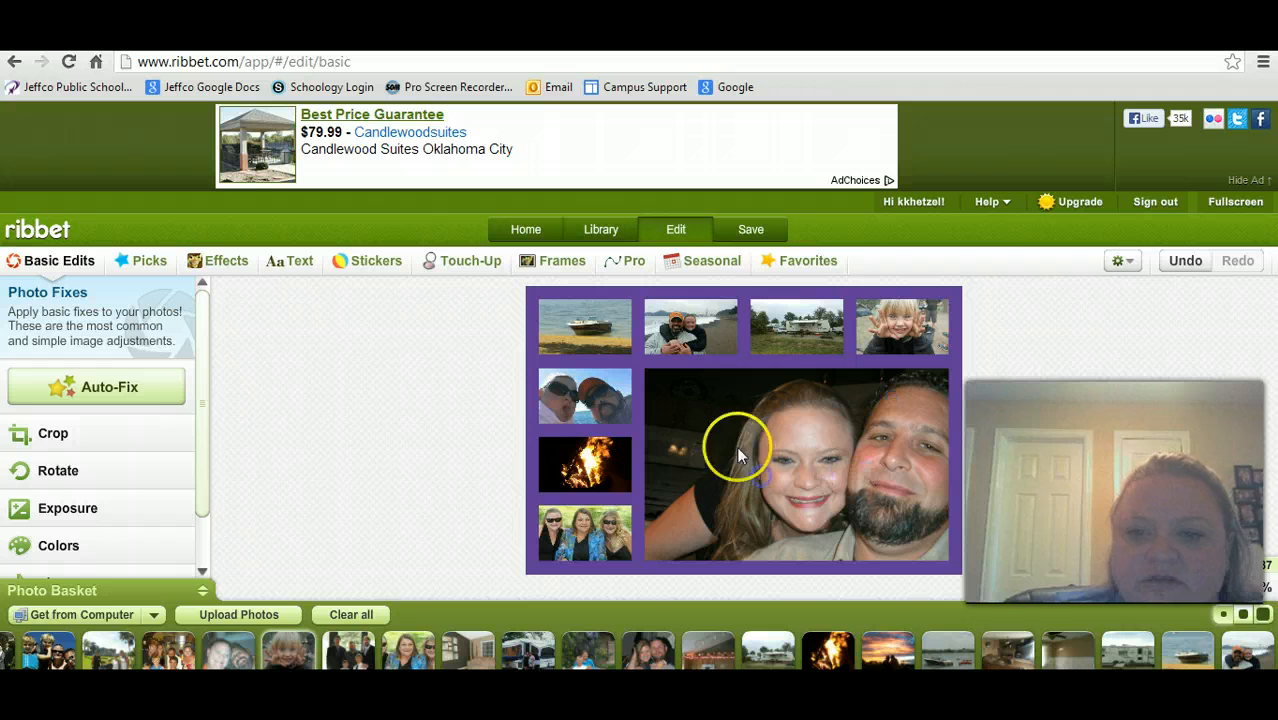
# Step: Allow the site to store local data, then apply a trial crop and undo it
pyautogui.click(816, 440)
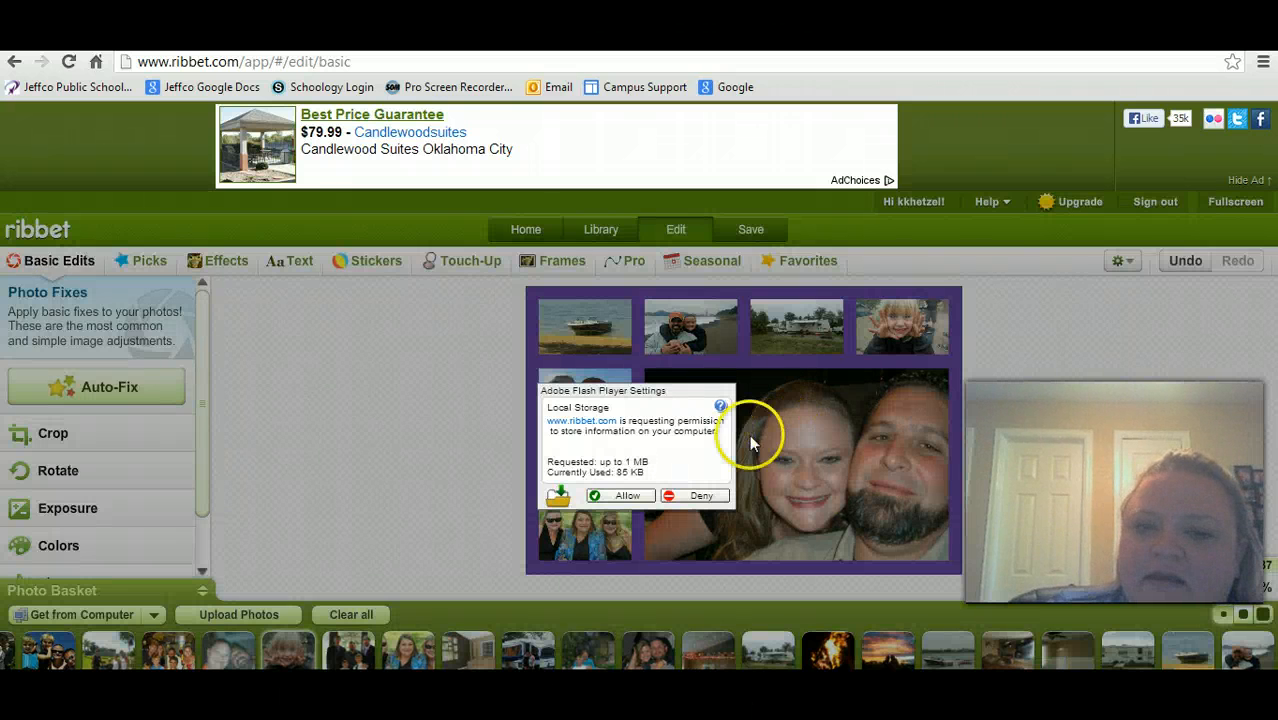
pyautogui.click(626, 497)
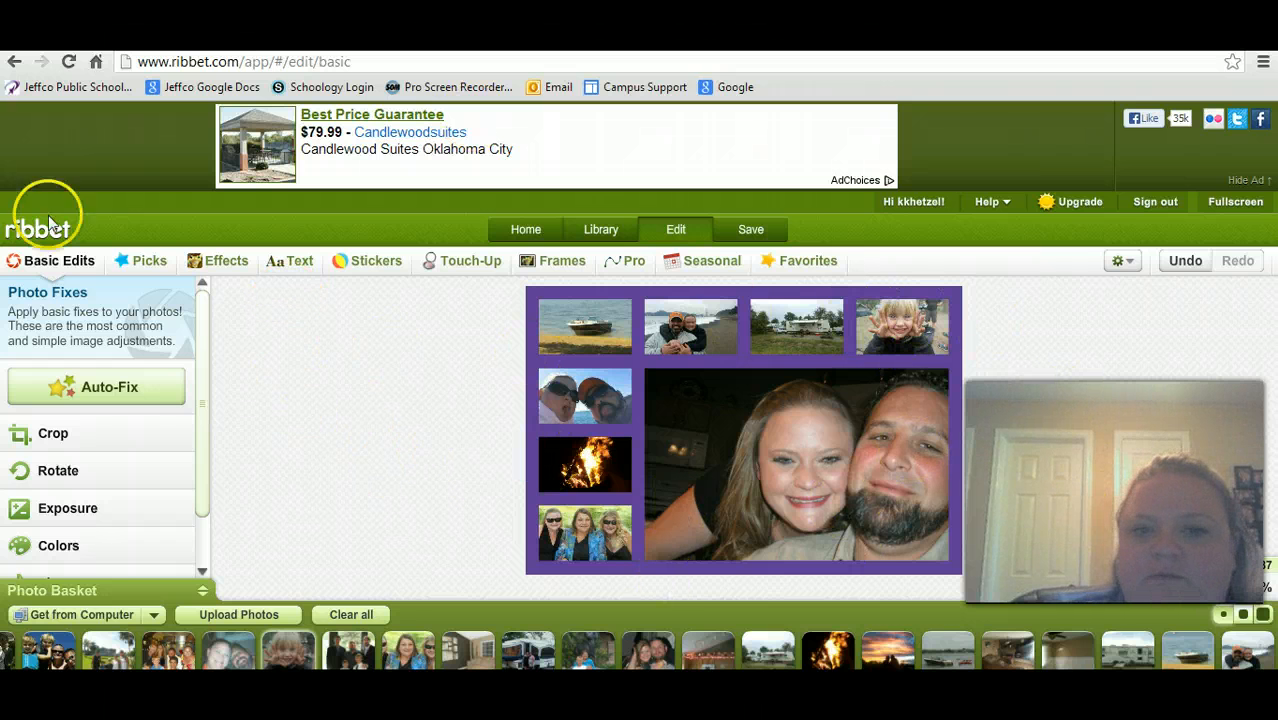
pyautogui.click(27, 440)
pyautogui.moveTo(638, 470); pyautogui.dragTo(938, 557)
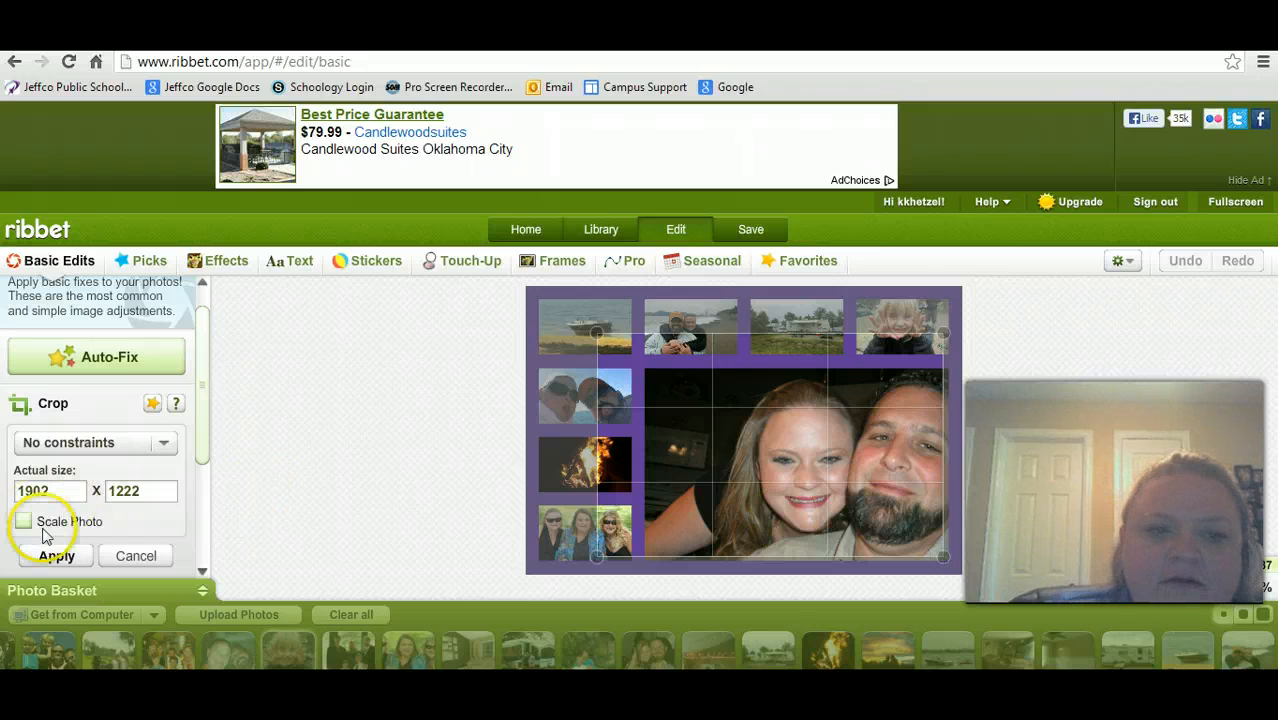
pyautogui.click(56, 555)
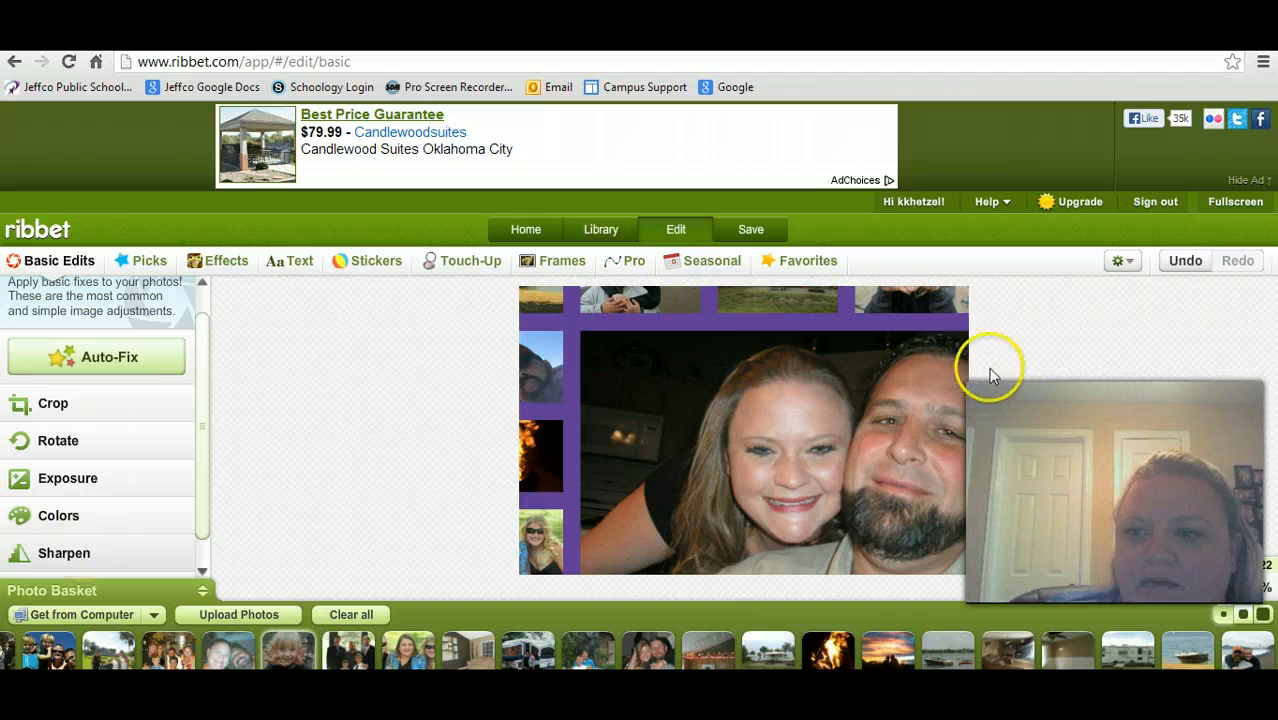
pyautogui.click(1188, 264)
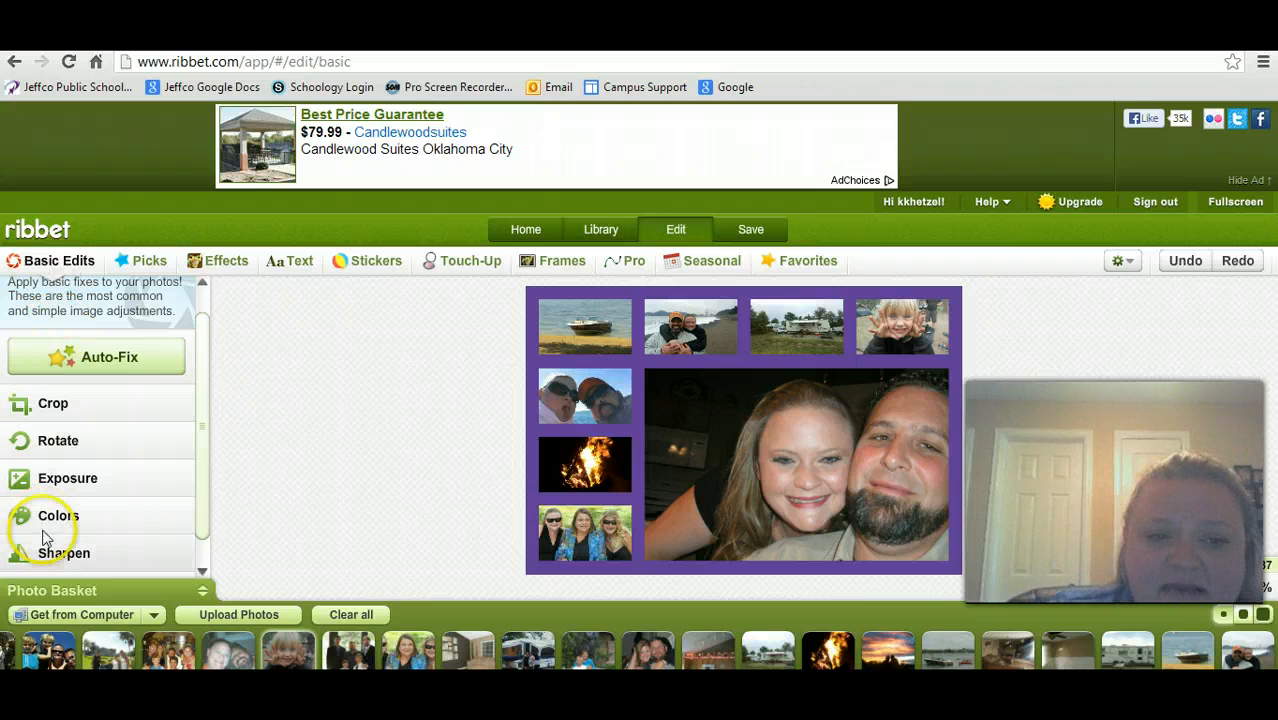
# Step: Preview the Boost effect with a different paint mode, then discard it
pyautogui.click(228, 261)
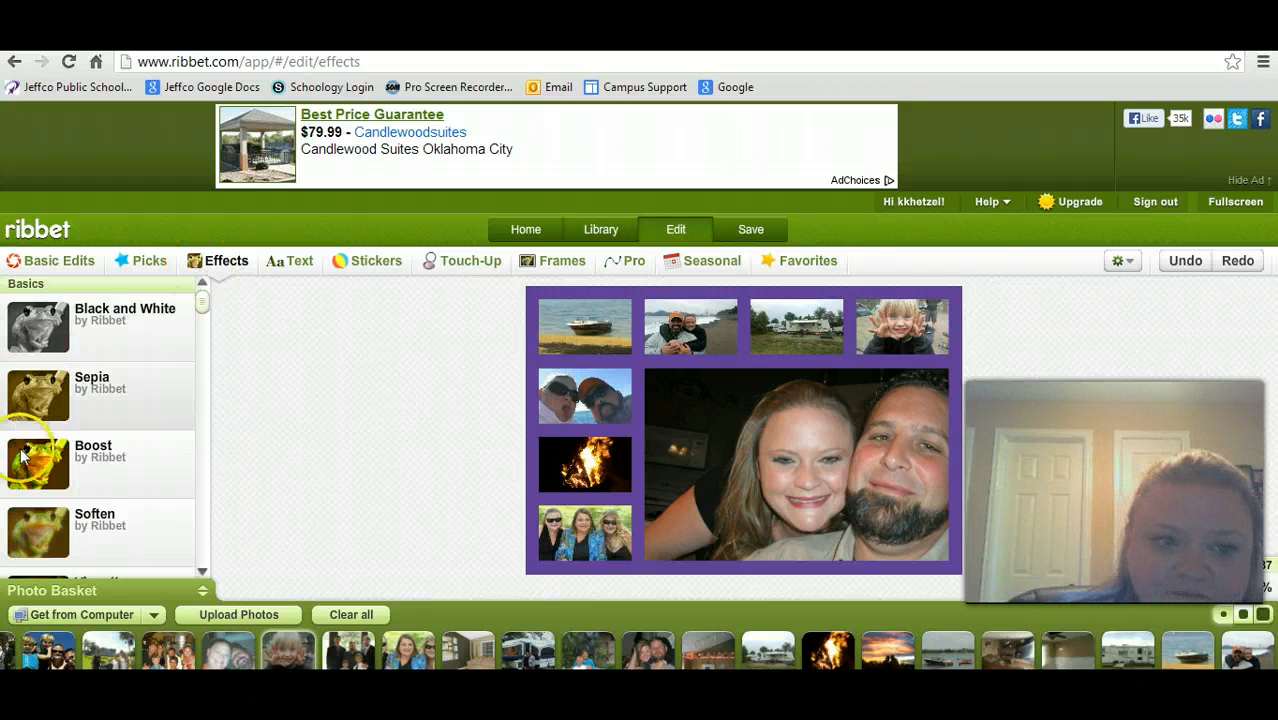
pyautogui.click(60, 463)
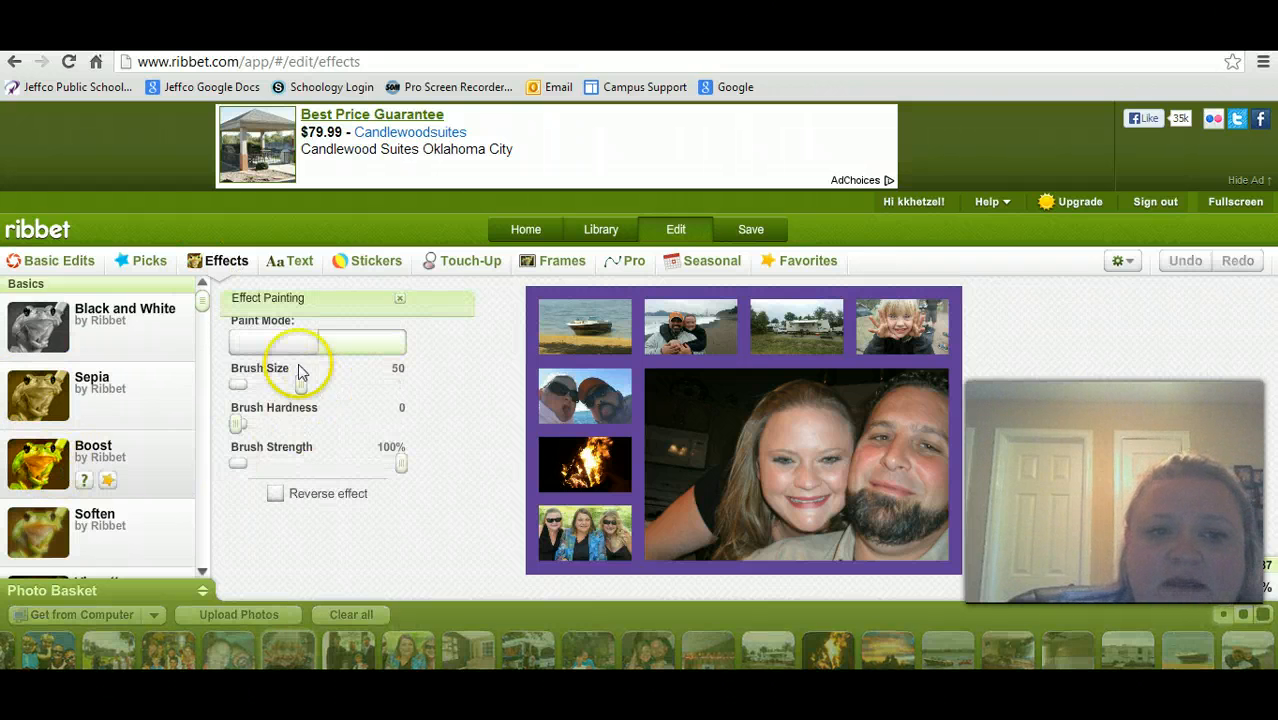
pyautogui.click(270, 343)
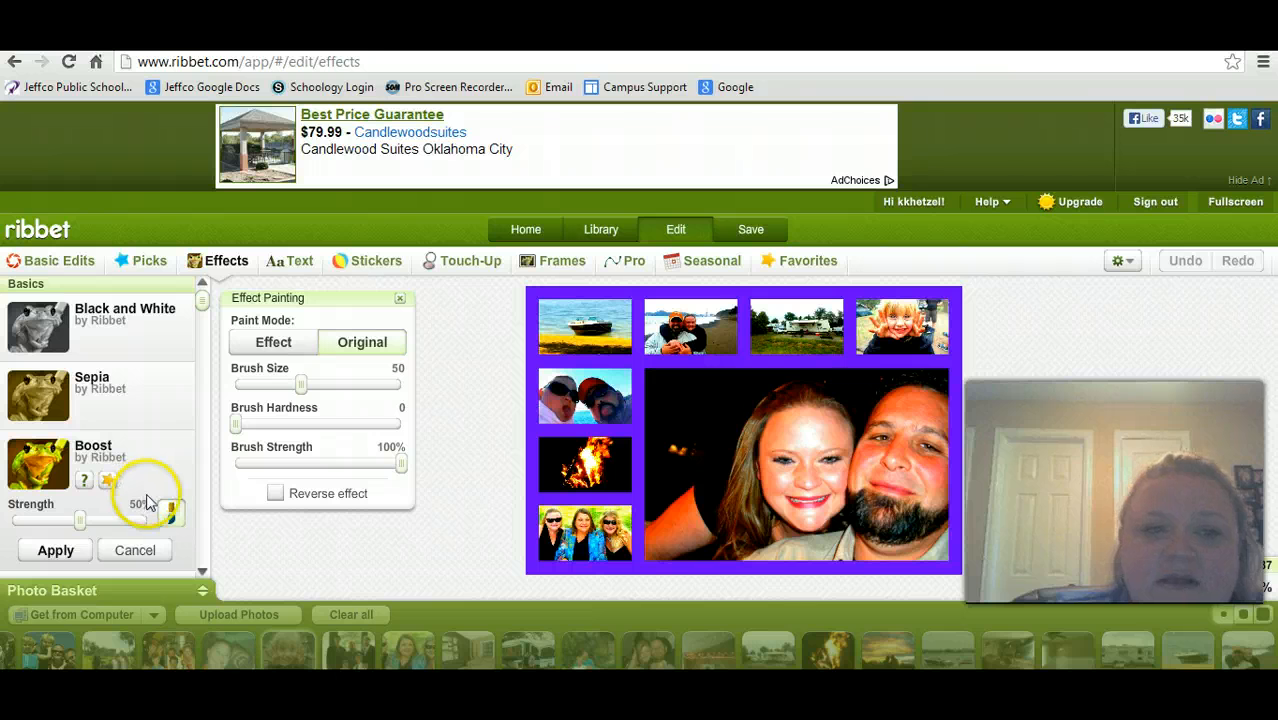
pyautogui.click(137, 553)
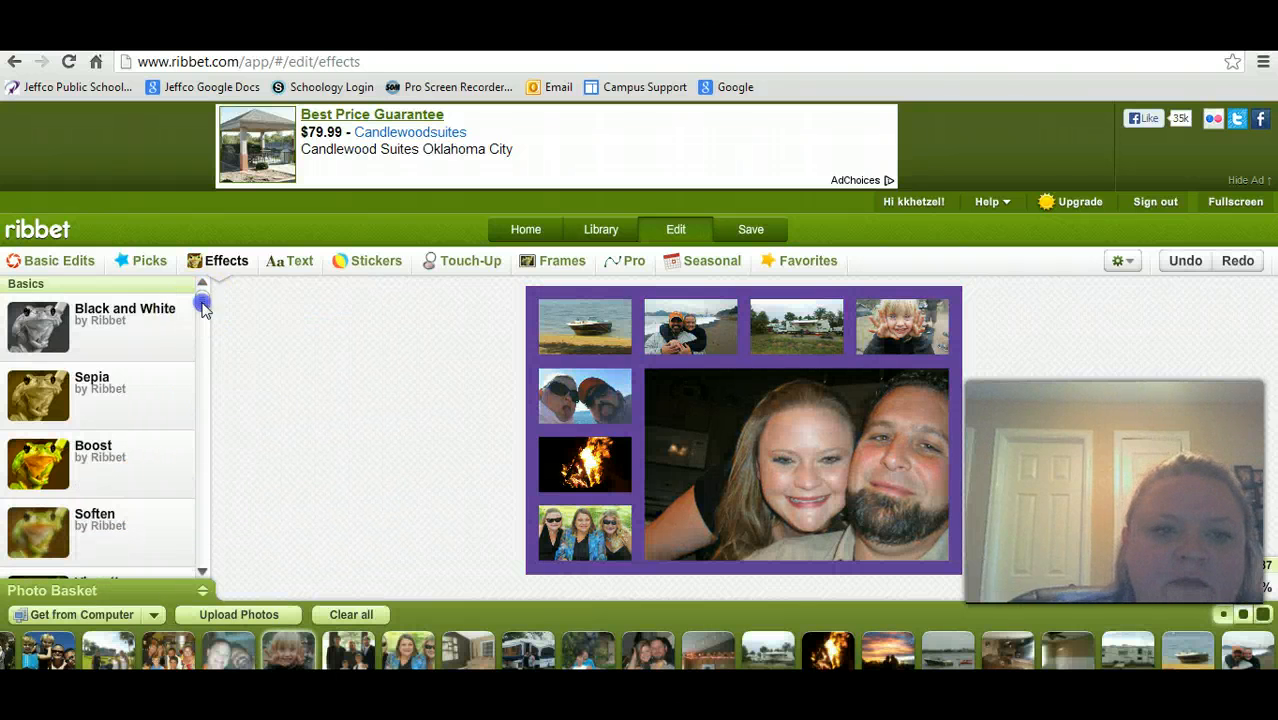
pyautogui.moveTo(201, 300); pyautogui.dragTo(207, 335)
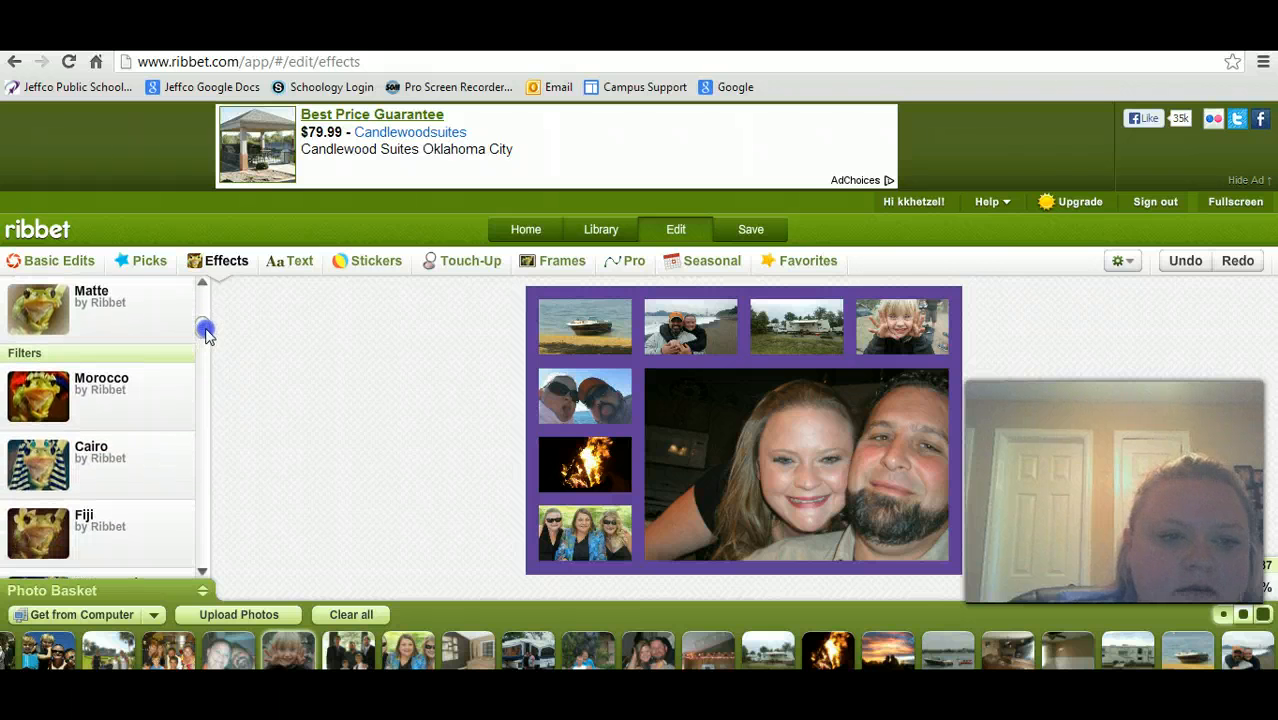
# Step: Apply the Cairo filter to the collage, then undo it
pyautogui.click(117, 455)
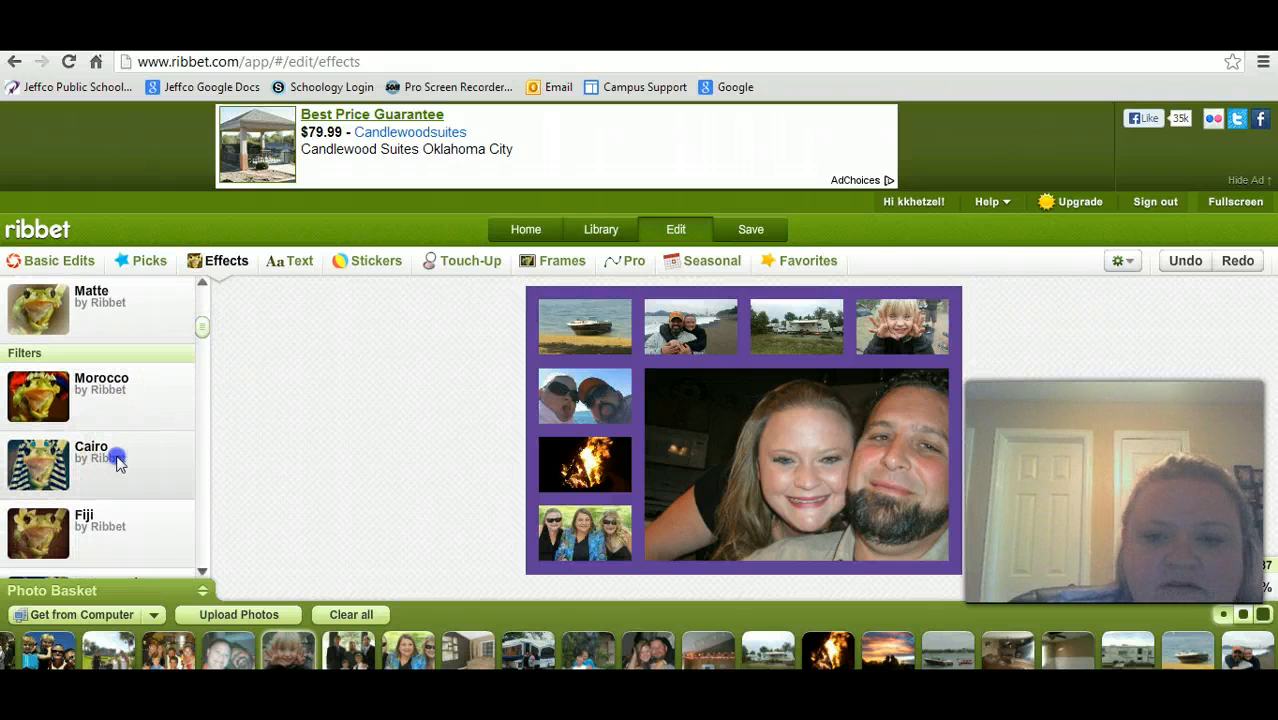
pyautogui.click(56, 556)
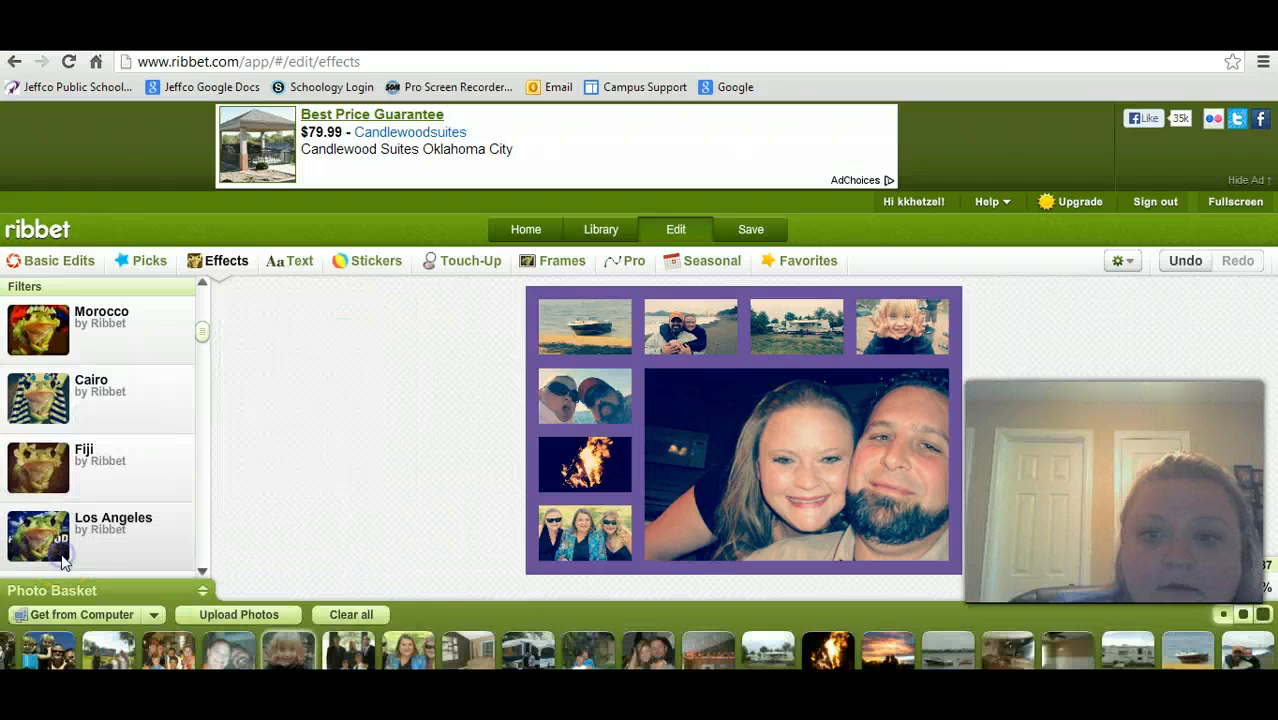
pyautogui.click(95, 365)
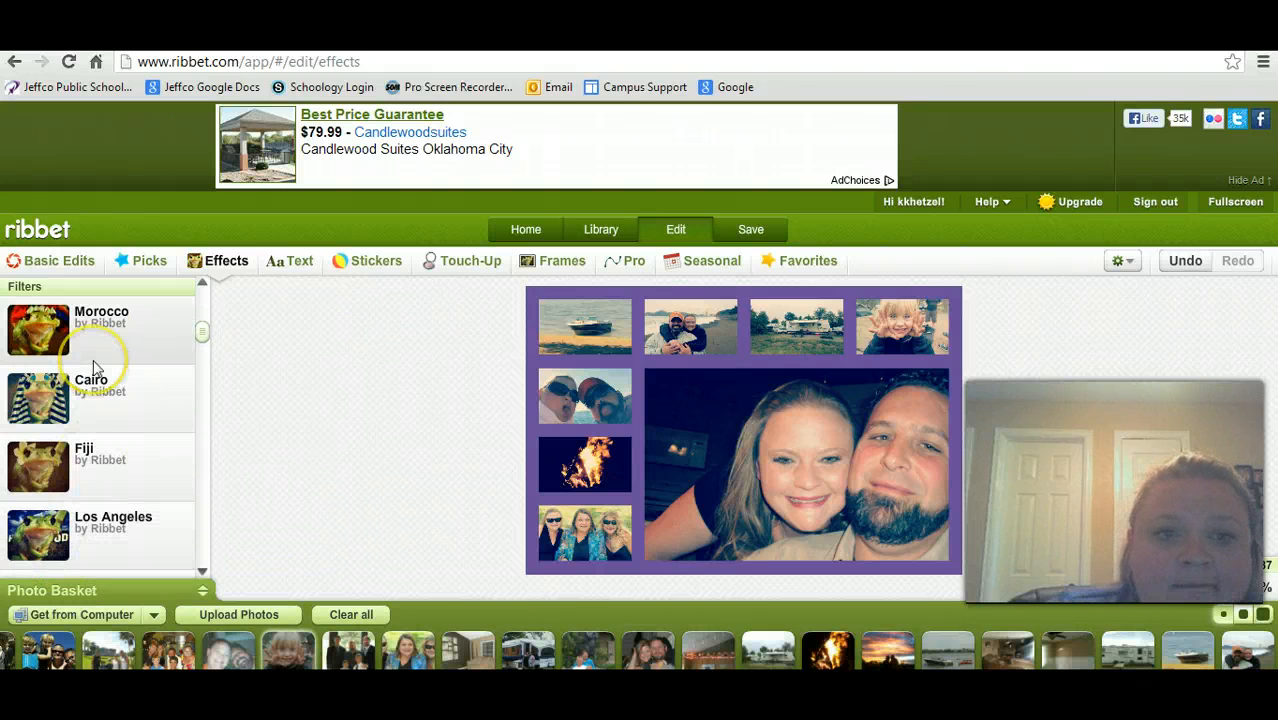
pyautogui.click(1185, 261)
# Step: Apply the Gritty filter at 40% darkness and keep it when moving to Stickers
pyautogui.scroll(-5, 205, 371)
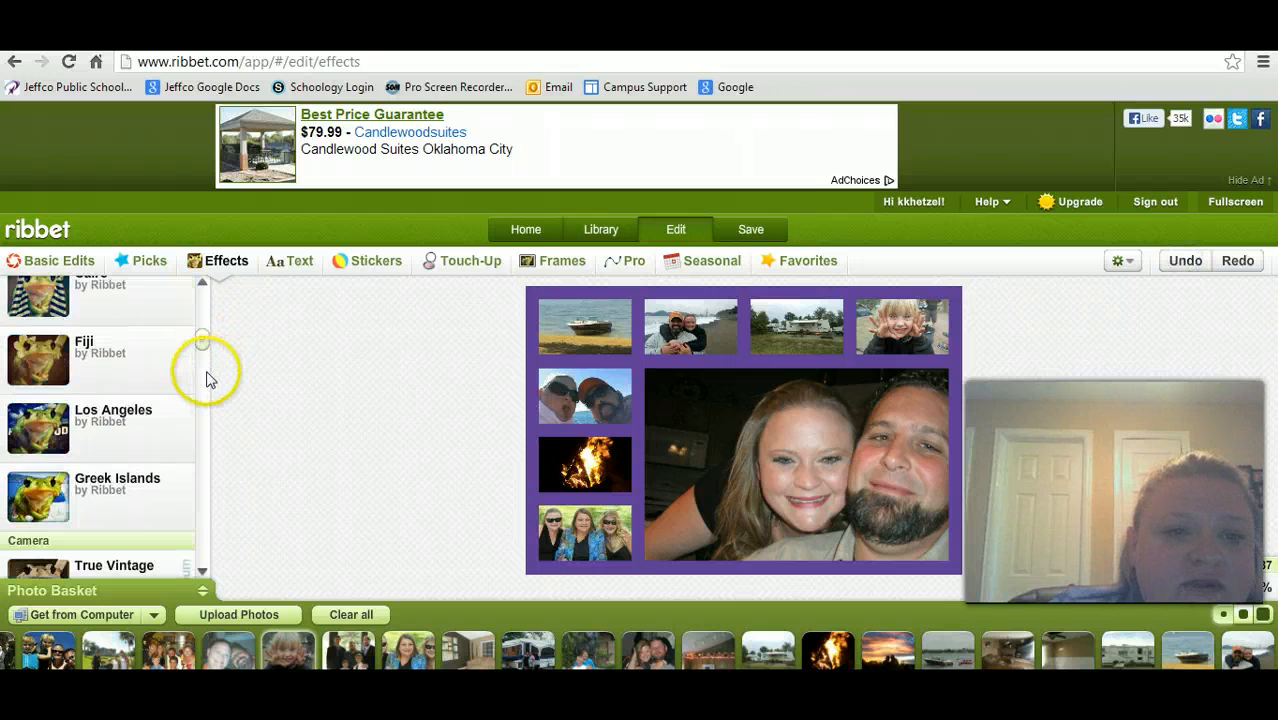
pyautogui.scroll(-1, 205, 375)
pyautogui.click(131, 517)
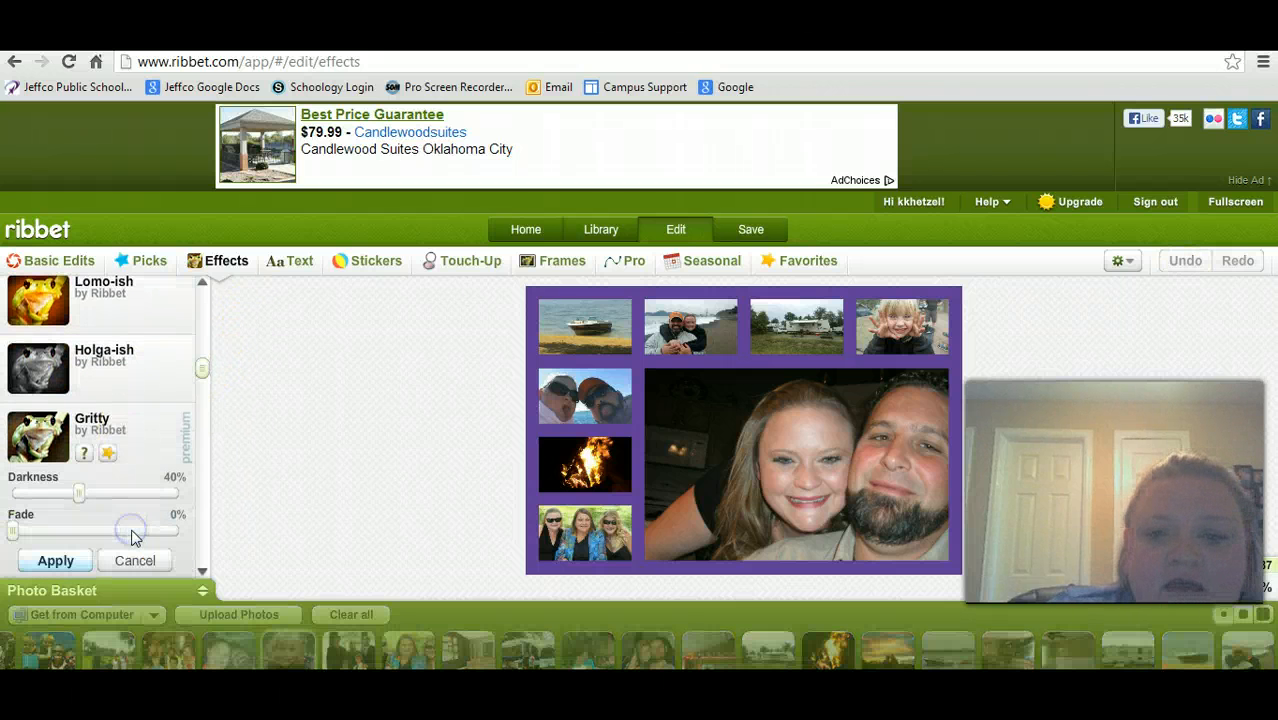
pyautogui.click(70, 561)
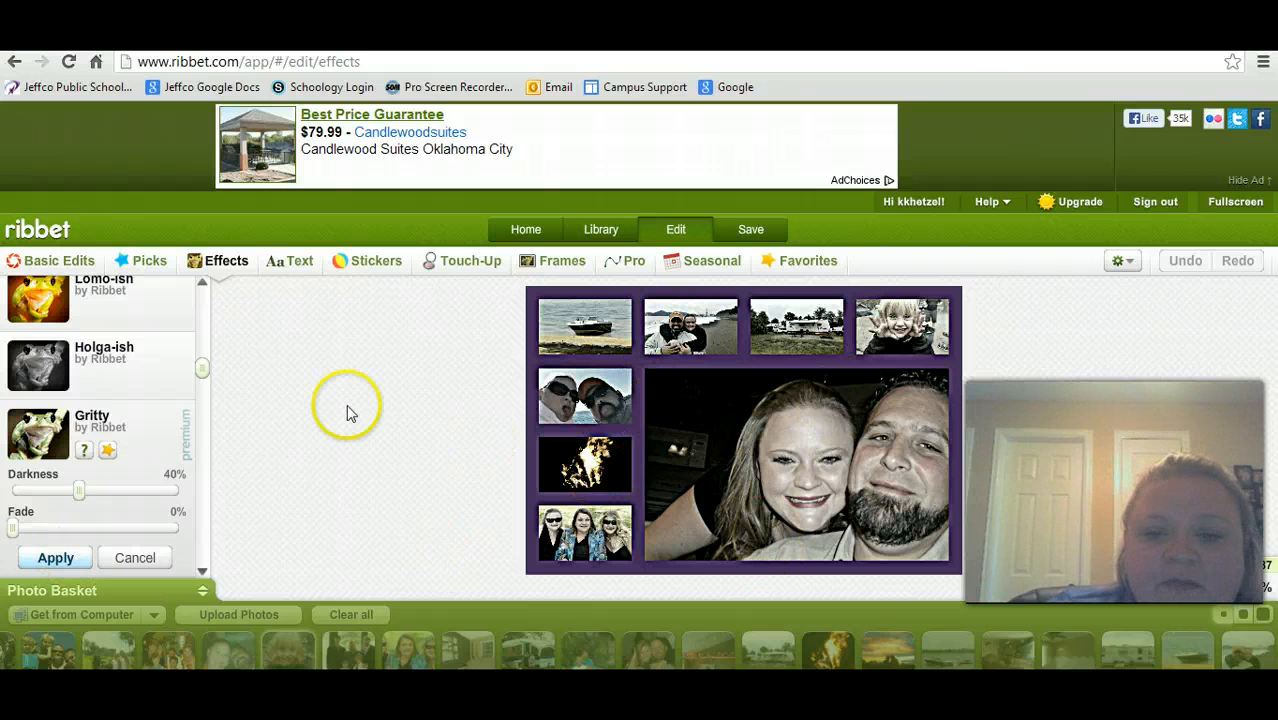
pyautogui.click(357, 262)
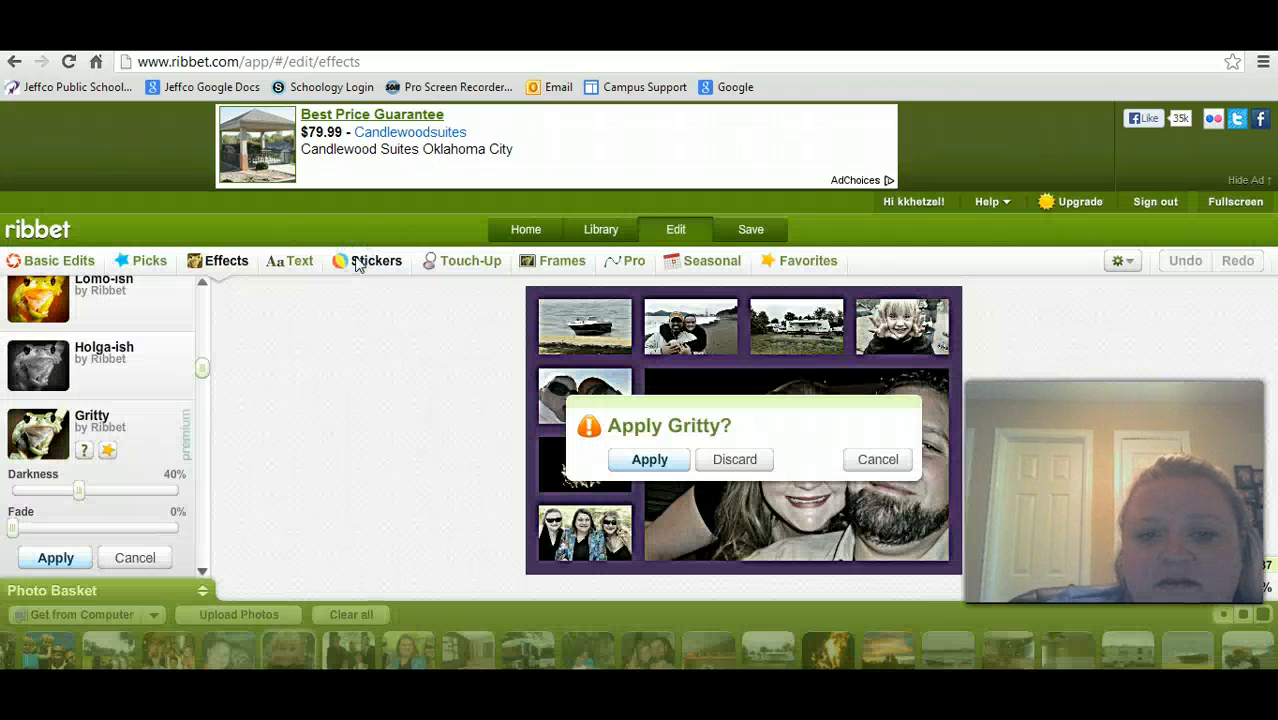
pyautogui.click(645, 459)
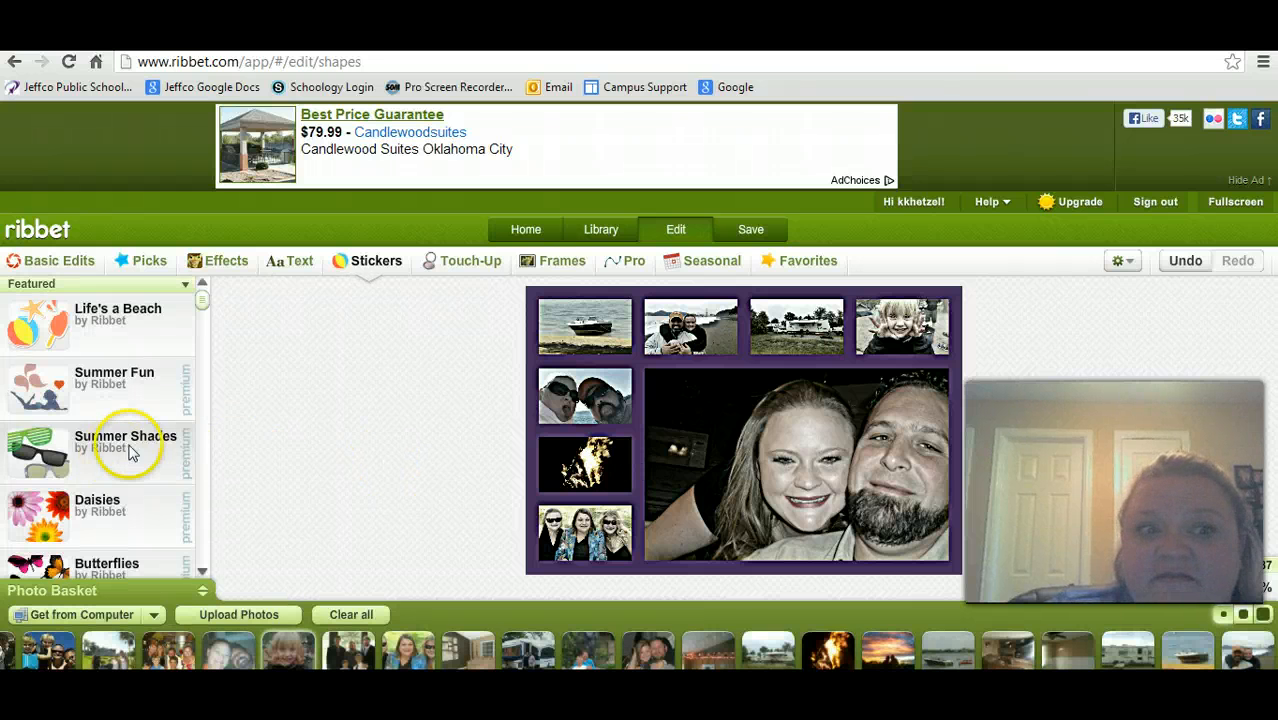
# Step: Place red, white and pink daisy stickers on the collage's four corners
pyautogui.click(100, 505)
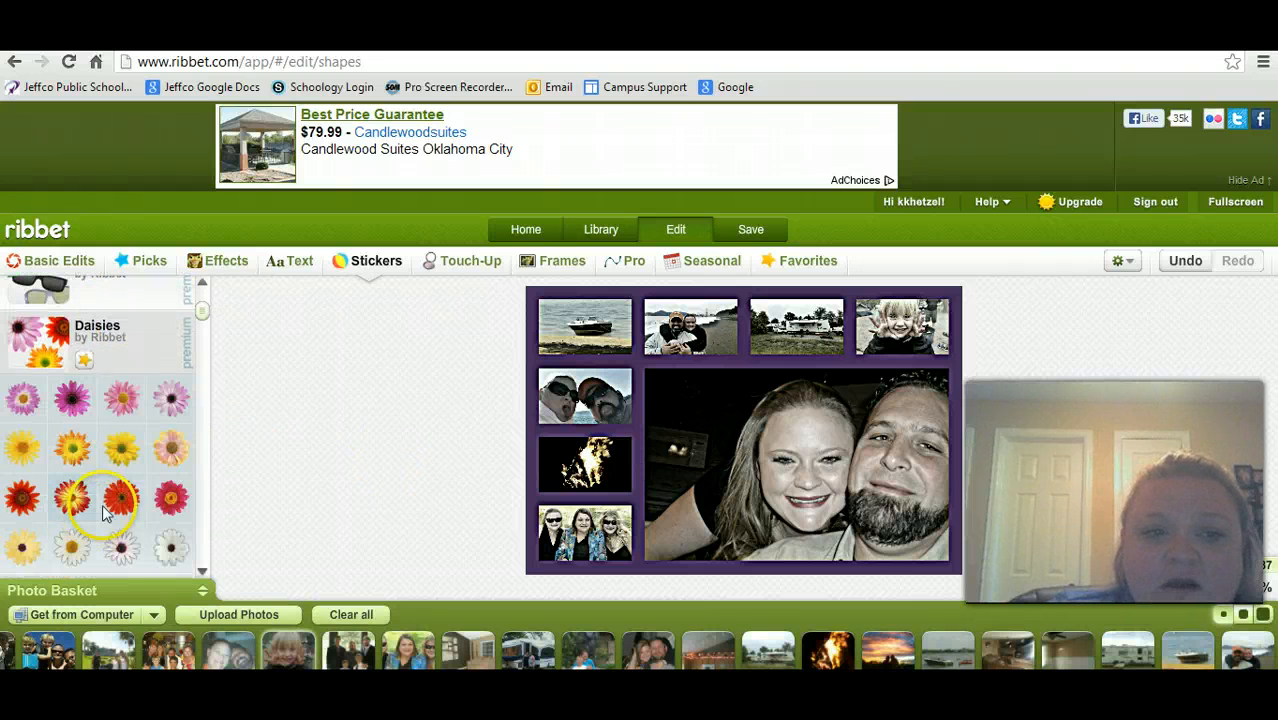
pyautogui.moveTo(122, 497); pyautogui.dragTo(514, 333)
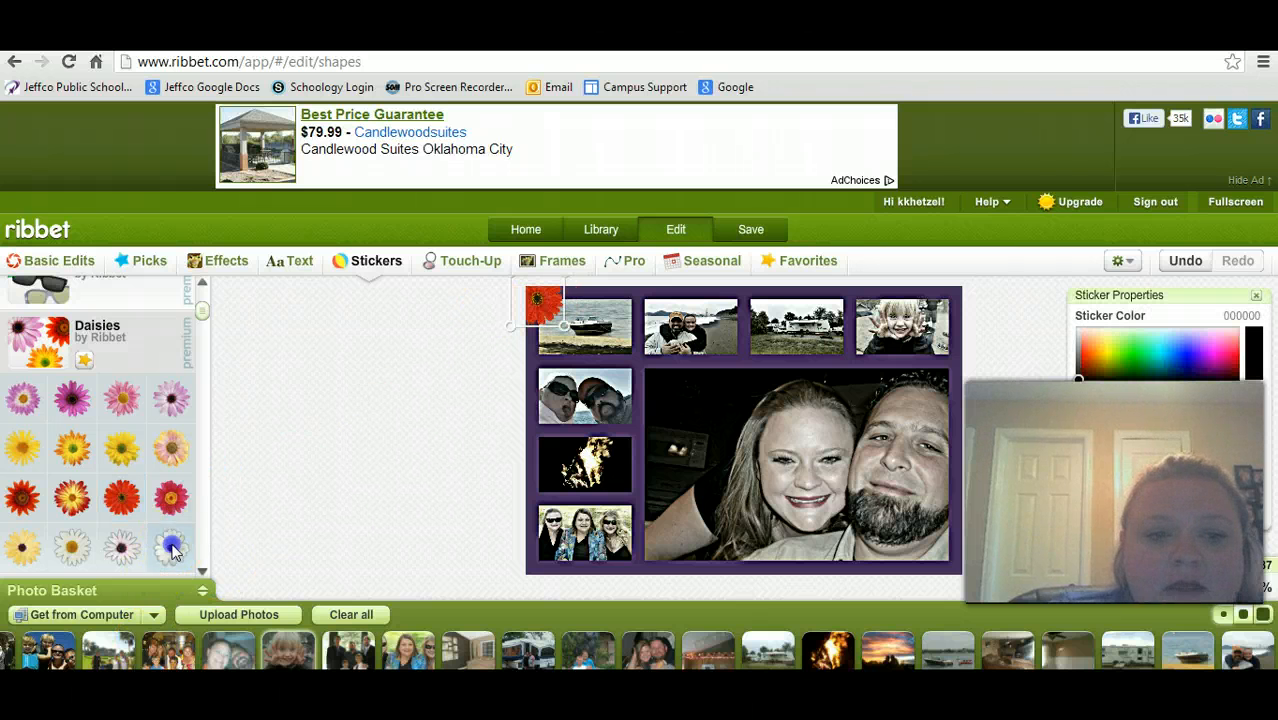
pyautogui.moveTo(172, 550); pyautogui.dragTo(533, 560)
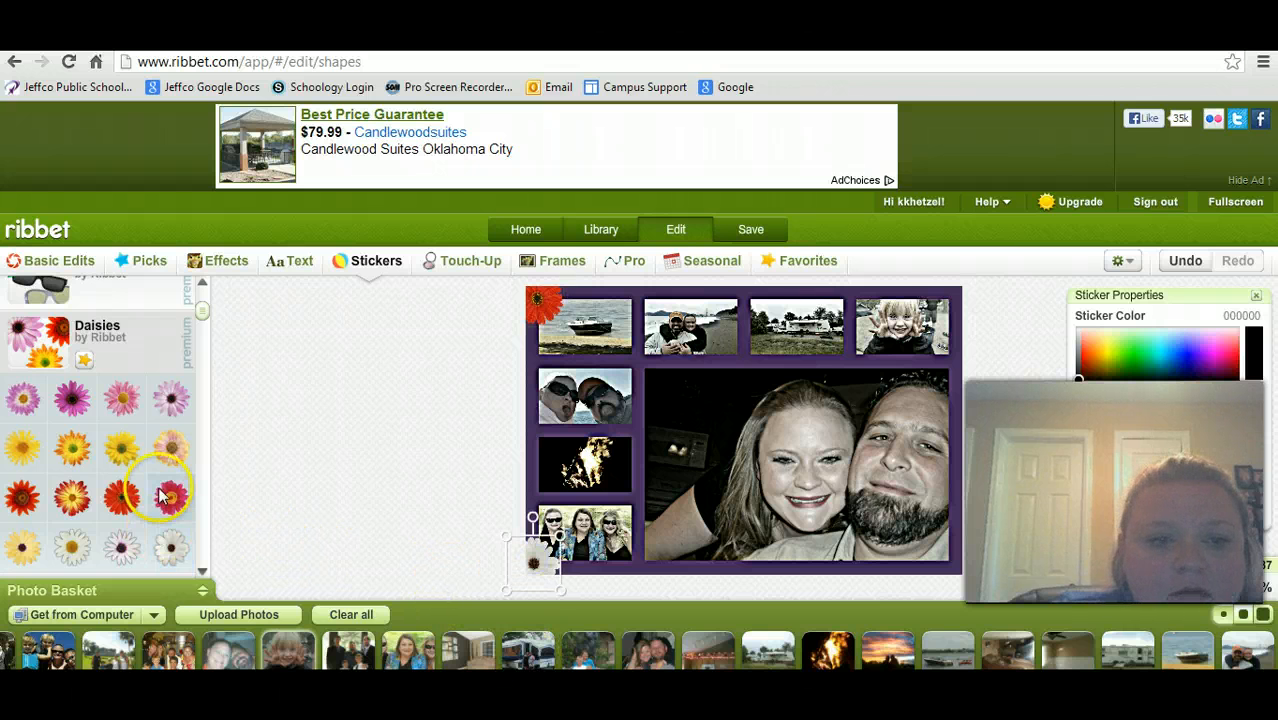
pyautogui.moveTo(165, 496); pyautogui.dragTo(875, 556)
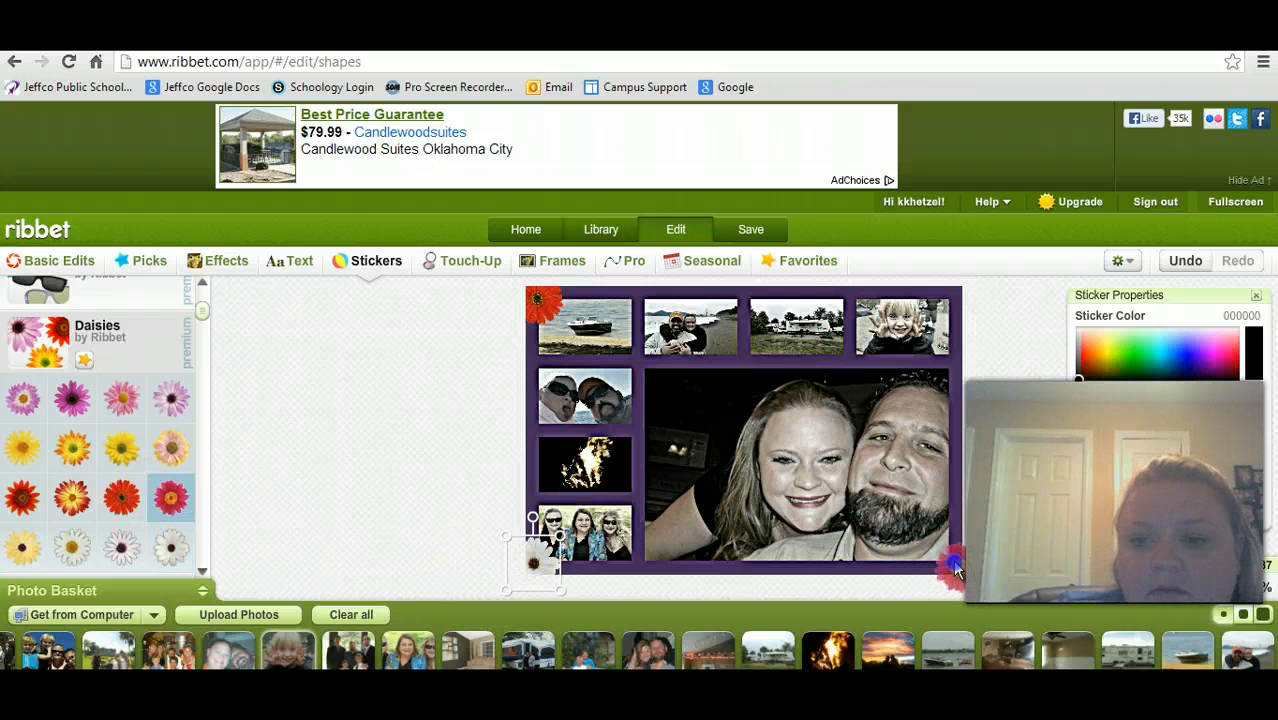
pyautogui.moveTo(955, 570); pyautogui.dragTo(955, 566)
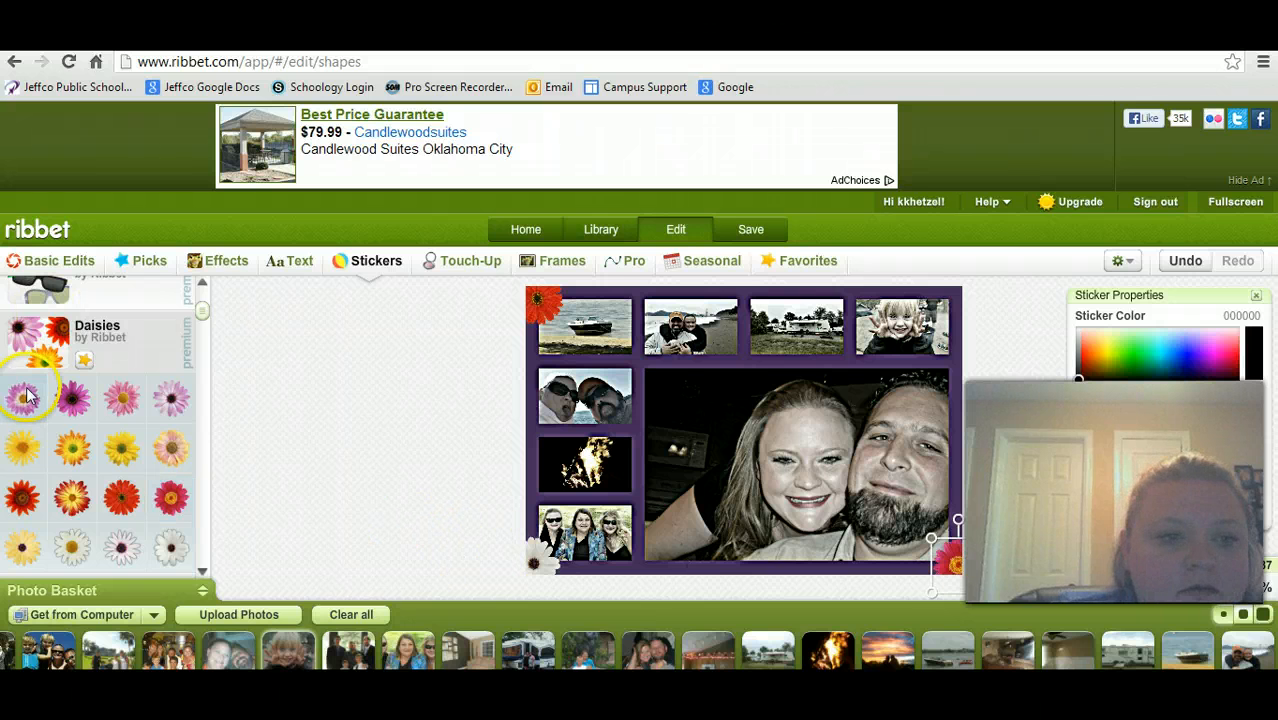
pyautogui.moveTo(26, 395); pyautogui.dragTo(957, 299)
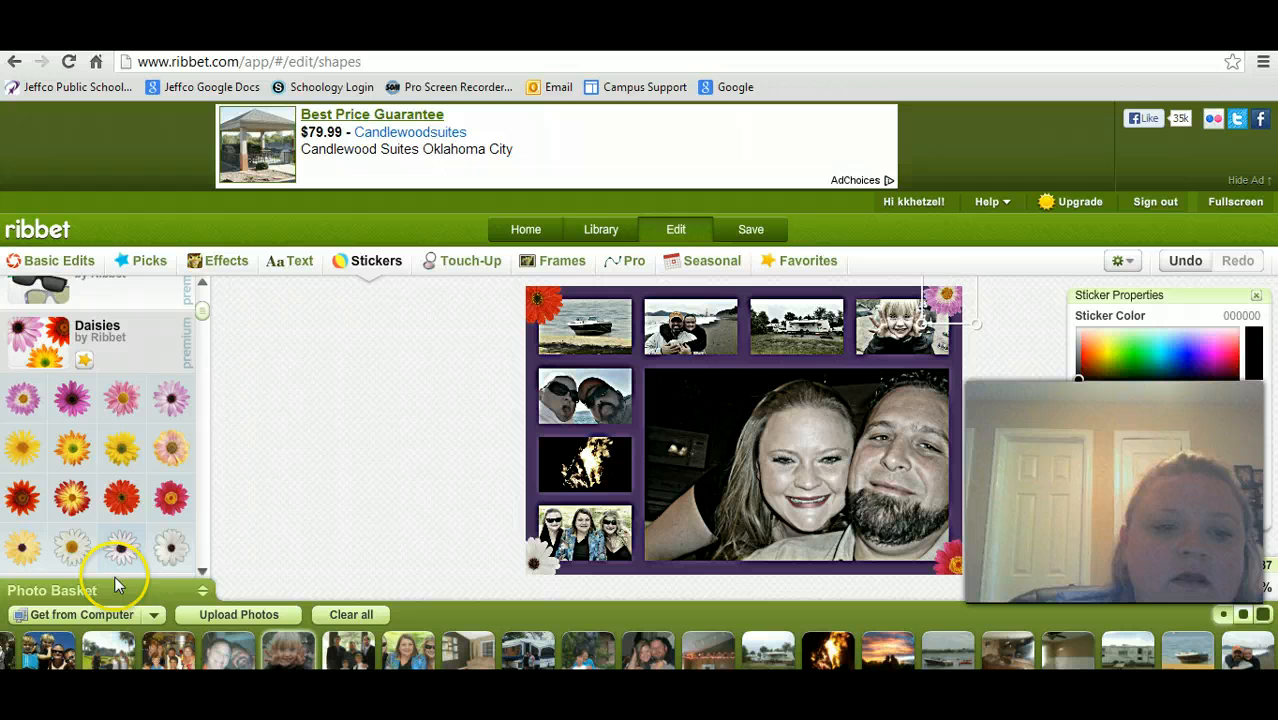
# Step: Place a dark Sketchy Stars sticker beside the top-left boat photo
pyautogui.click(201, 571)
pyautogui.click(201, 574)
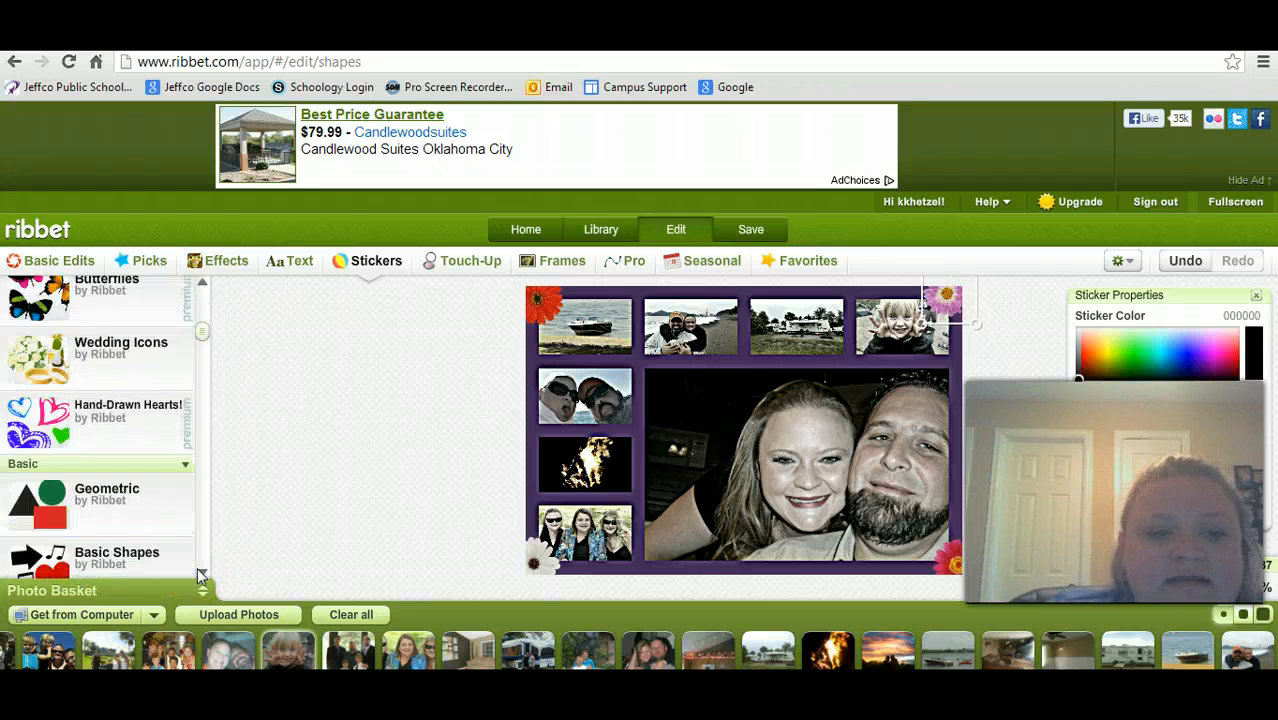
pyautogui.click(201, 574)
pyautogui.click(200, 573)
pyautogui.click(199, 573)
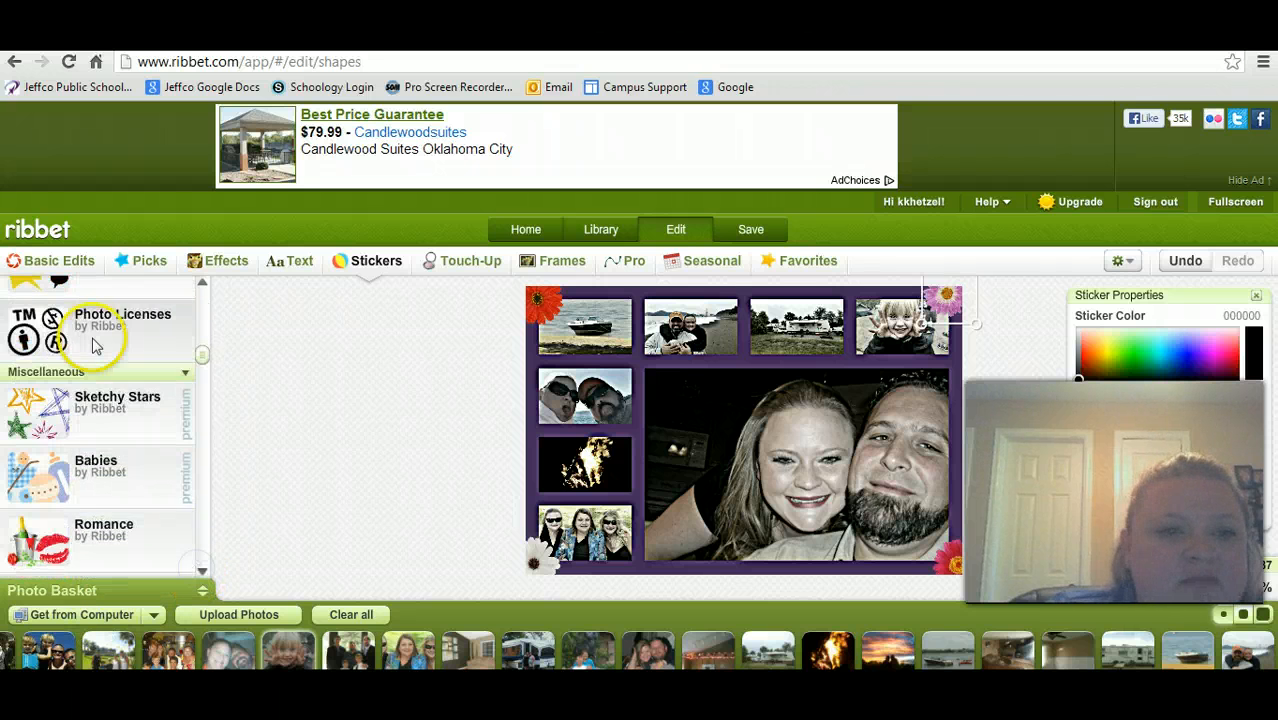
pyautogui.click(92, 421)
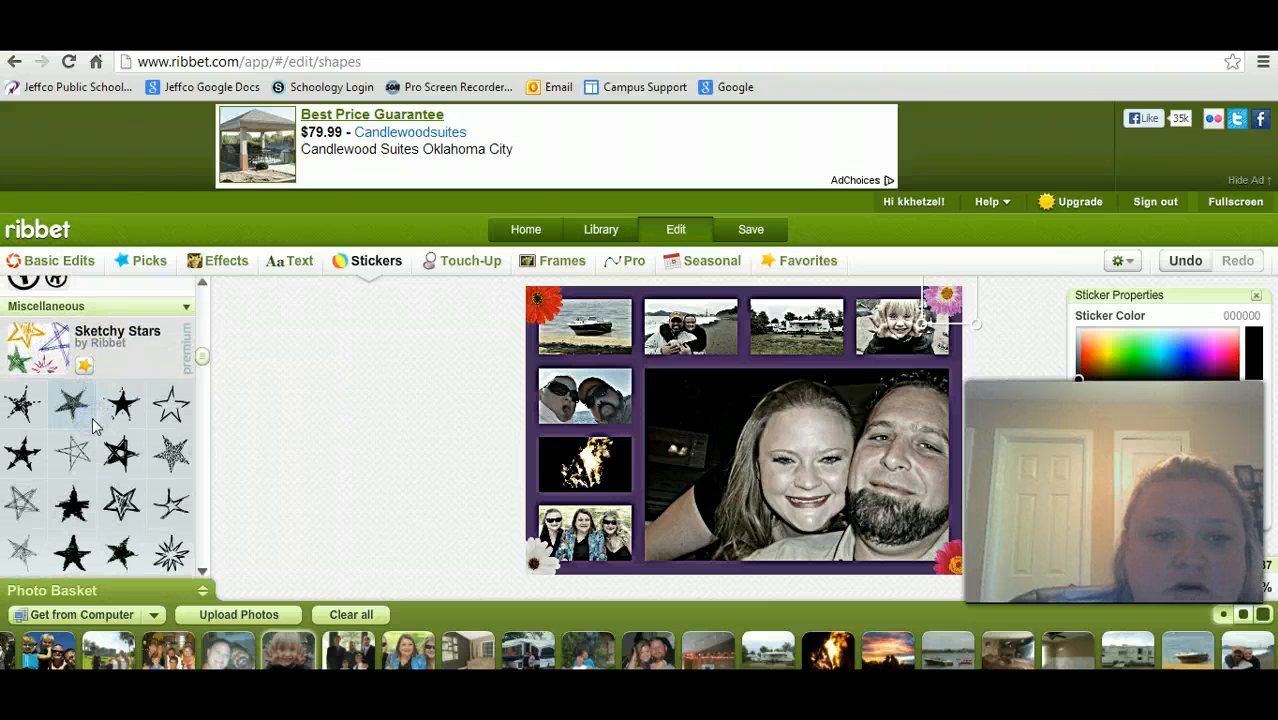
pyautogui.moveTo(72, 500)
pyautogui.mouseDown()
pyautogui.moveTo(545, 355)
pyautogui.moveTo(522, 350)
pyautogui.moveTo(567, 347)
pyautogui.mouseUp()
# Step: Deselect the star sticker and step through the sticker panel's list
pyautogui.click(412, 473)
pyautogui.click(202, 571)
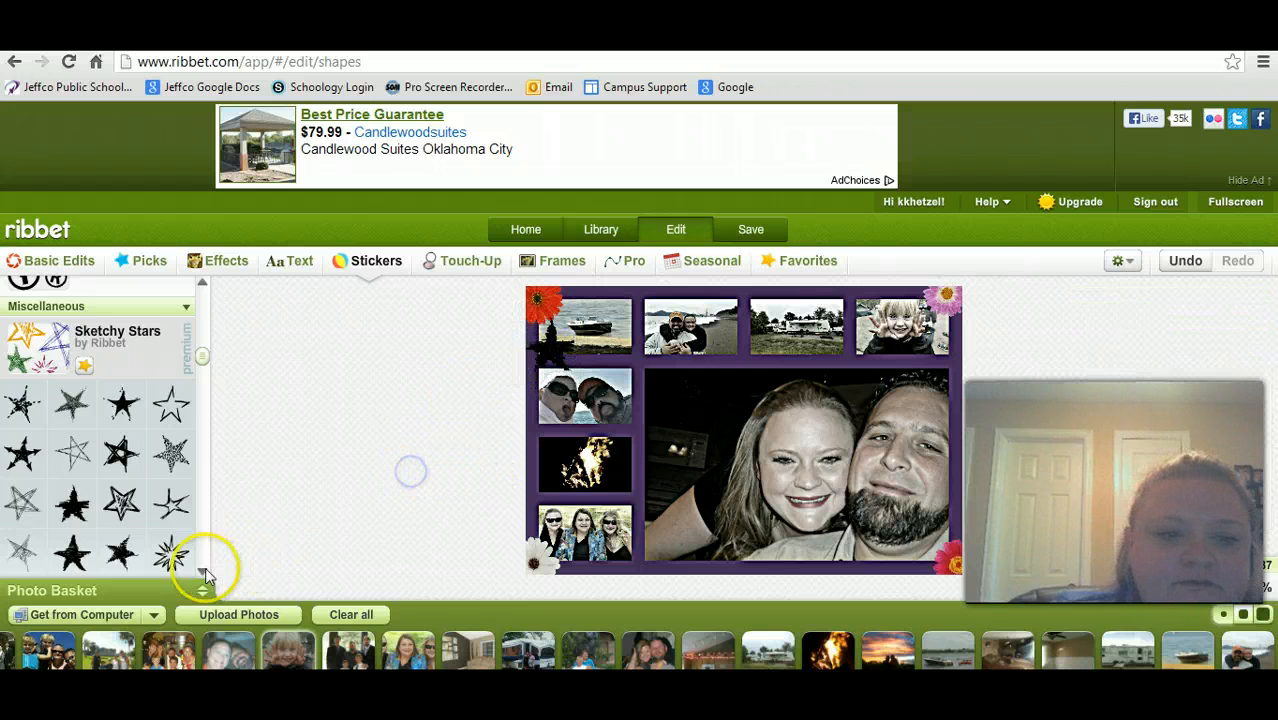
pyautogui.click(202, 571)
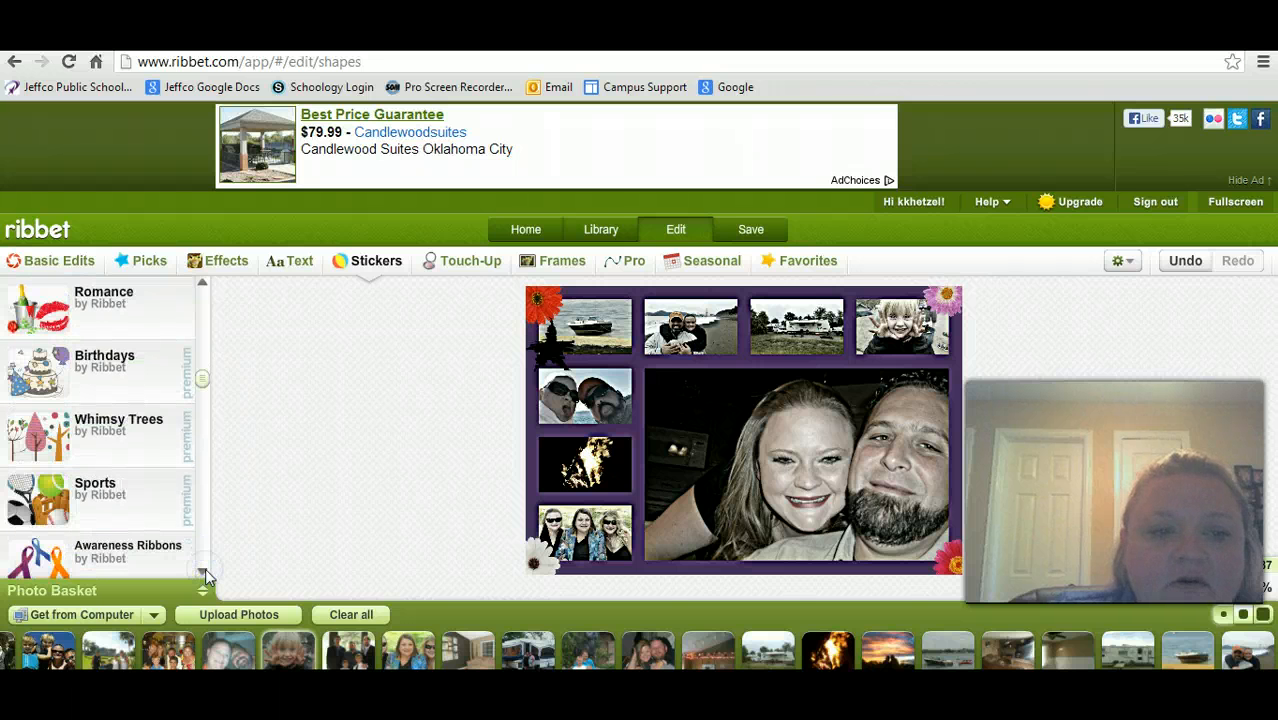
pyautogui.click(202, 571)
pyautogui.click(202, 571)
pyautogui.click(202, 571)
pyautogui.click(202, 571)
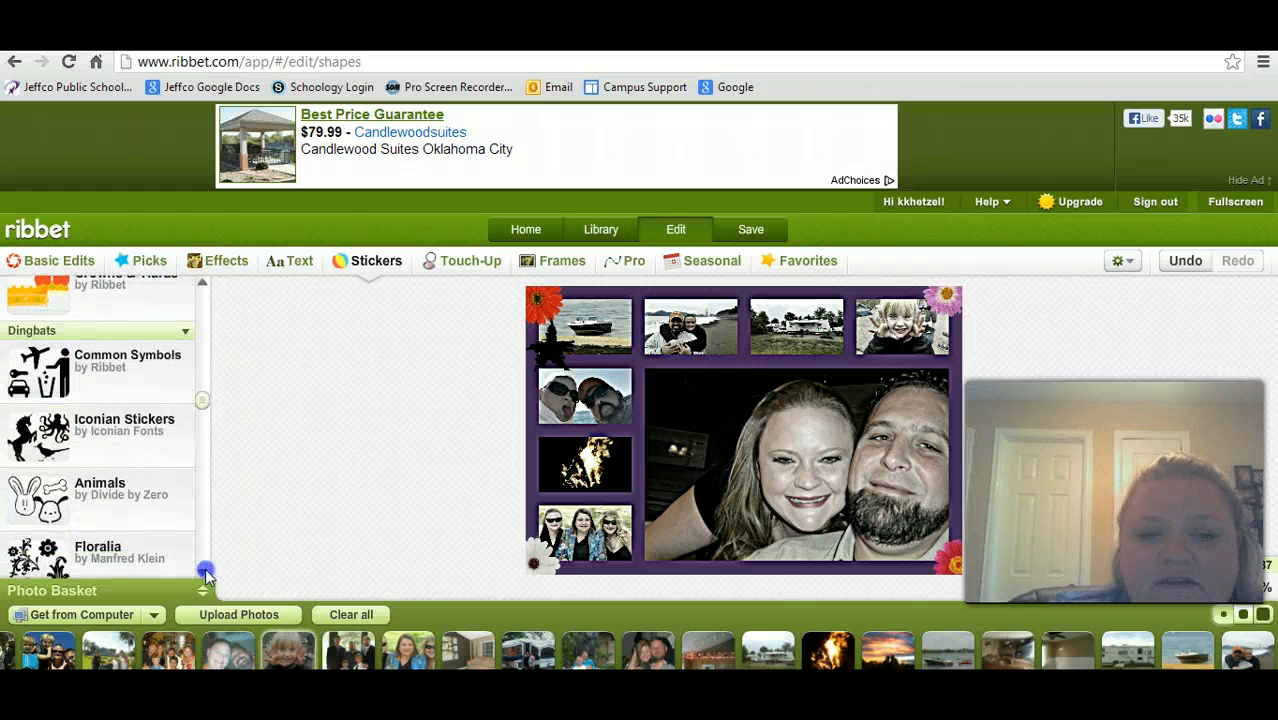
pyautogui.click(202, 571)
pyautogui.click(202, 571)
pyautogui.click(202, 571)
pyautogui.click(202, 571)
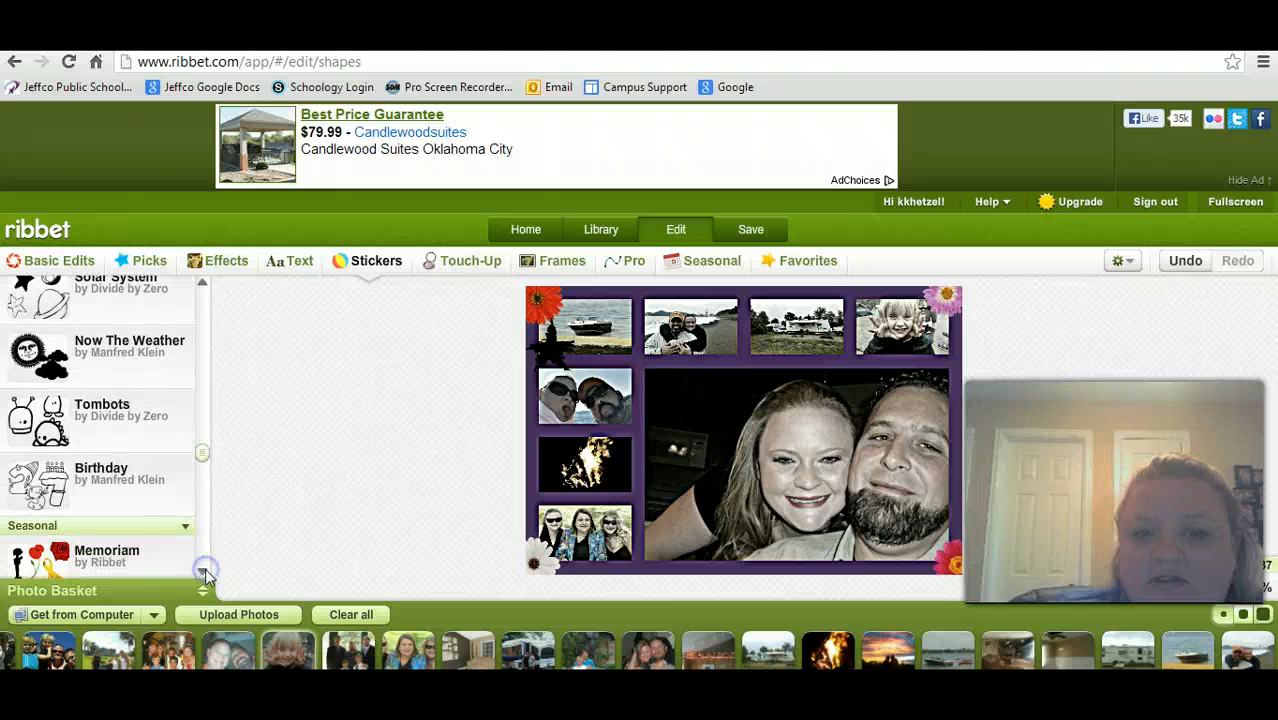
# Step: Add the name caption to the collage in the Sue Ellen Francis font
pyautogui.click(288, 268)
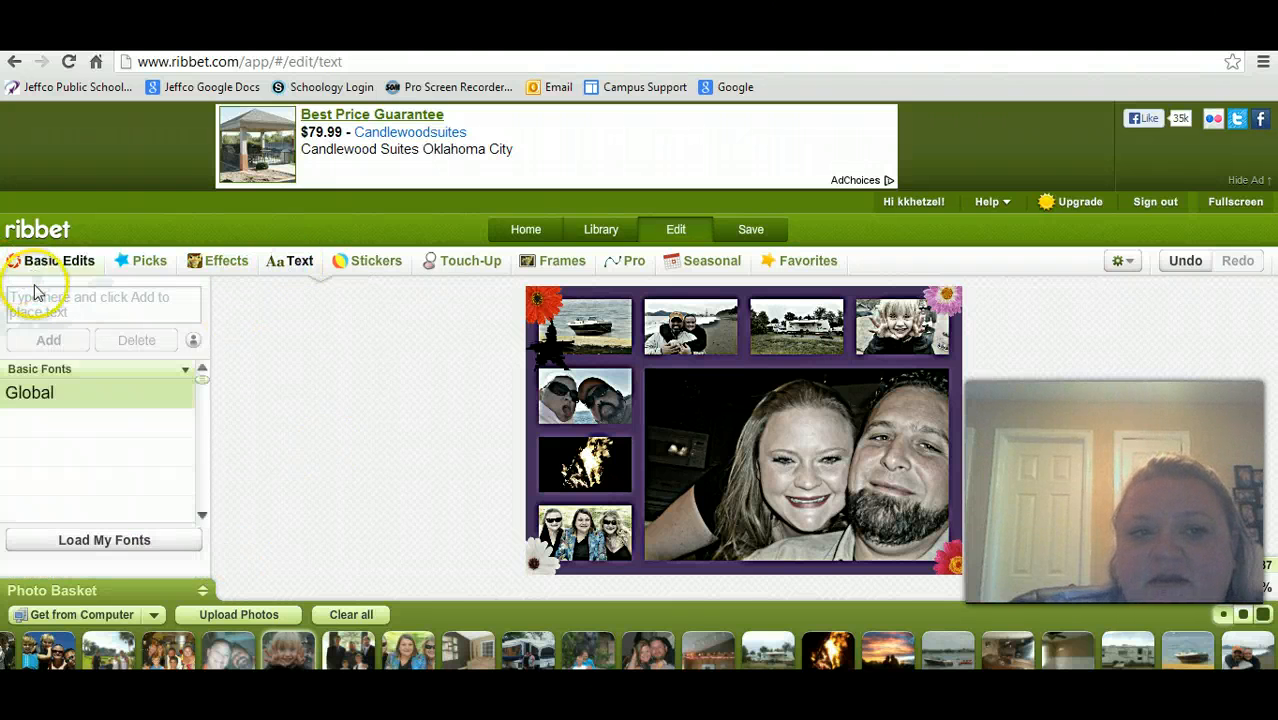
pyautogui.click(64, 298)
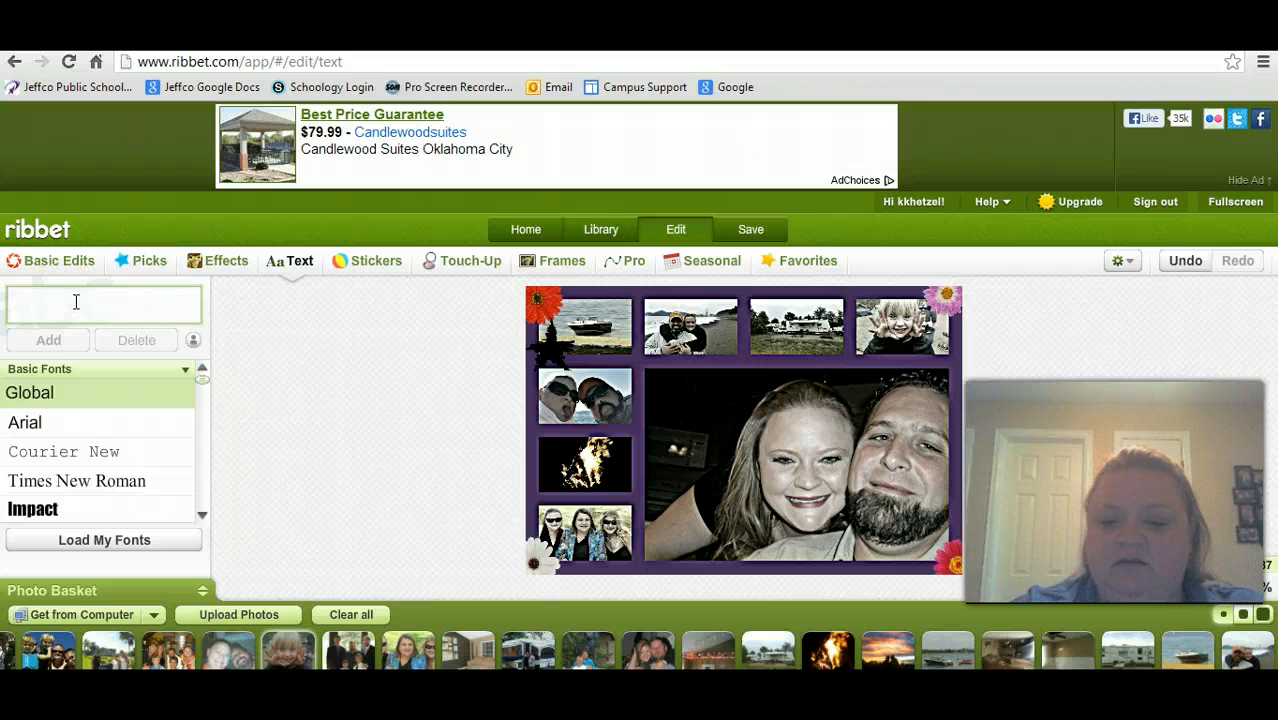
pyautogui.write('Im')
pyautogui.press('BackSpace')
pyautogui.write("'m")
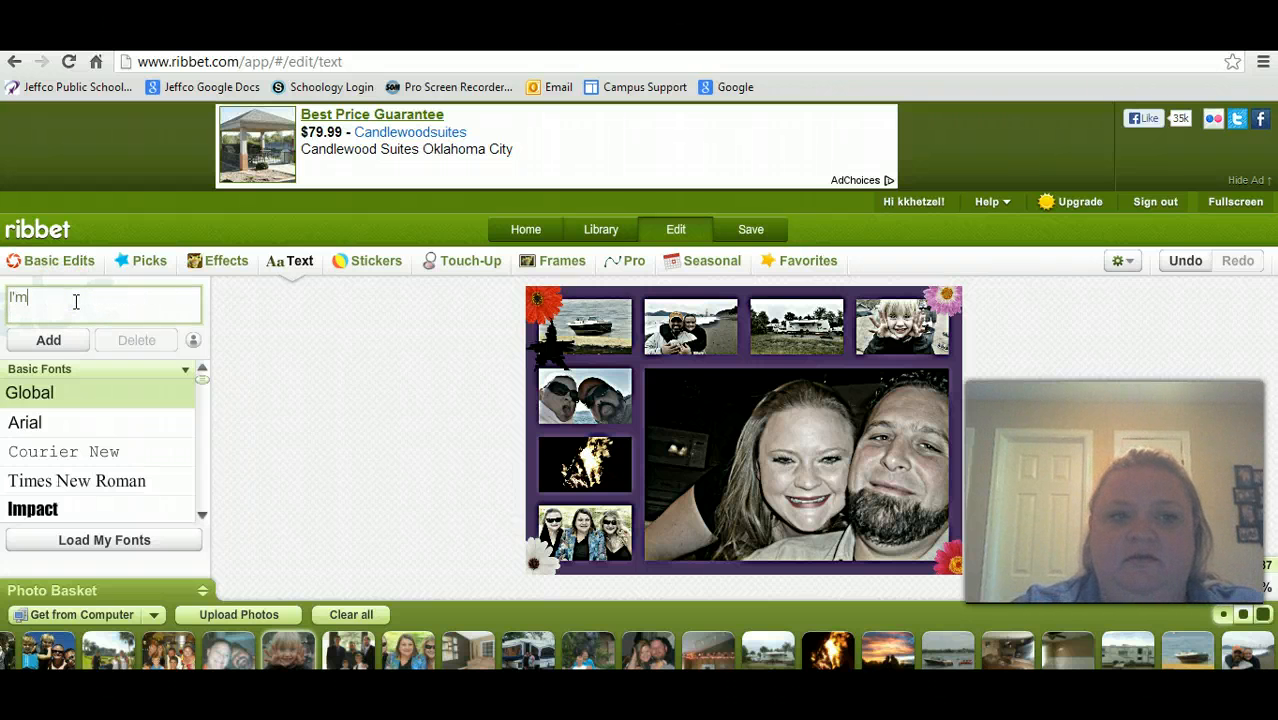
pyautogui.write(' Hetzel')
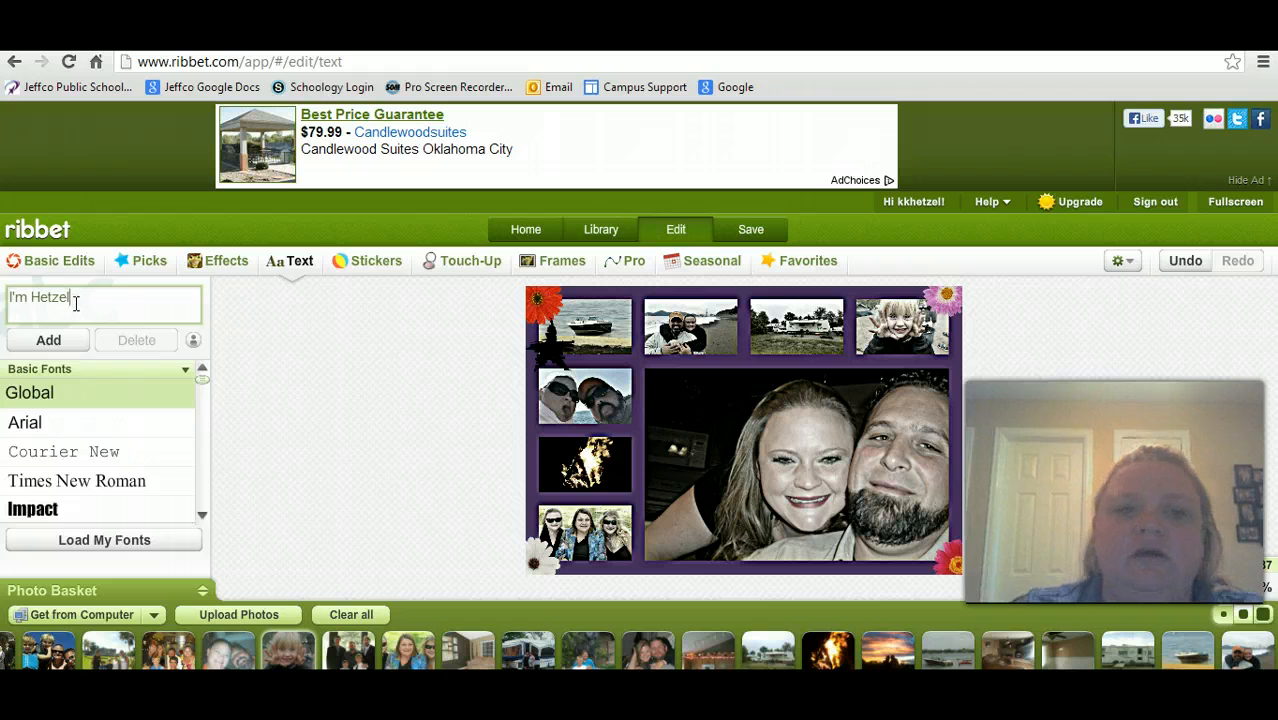
pyautogui.click(202, 514)
pyautogui.click(202, 514)
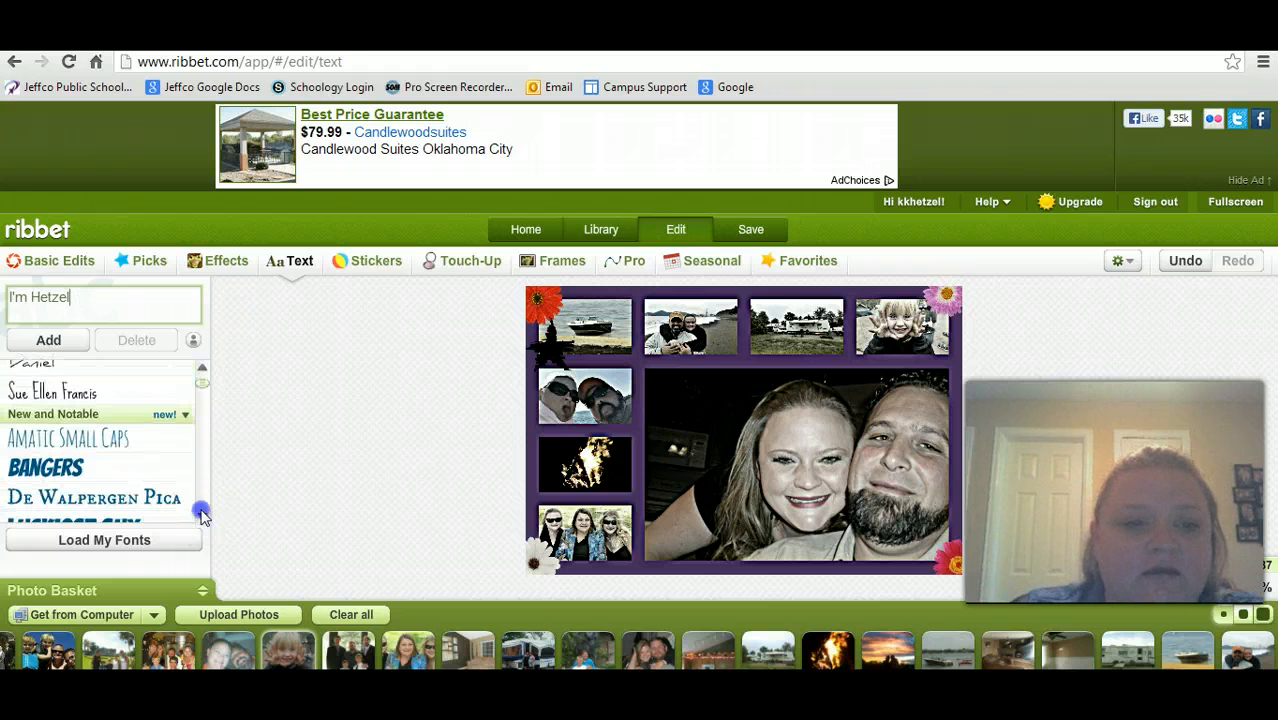
pyautogui.click(92, 394)
pyautogui.click(75, 338)
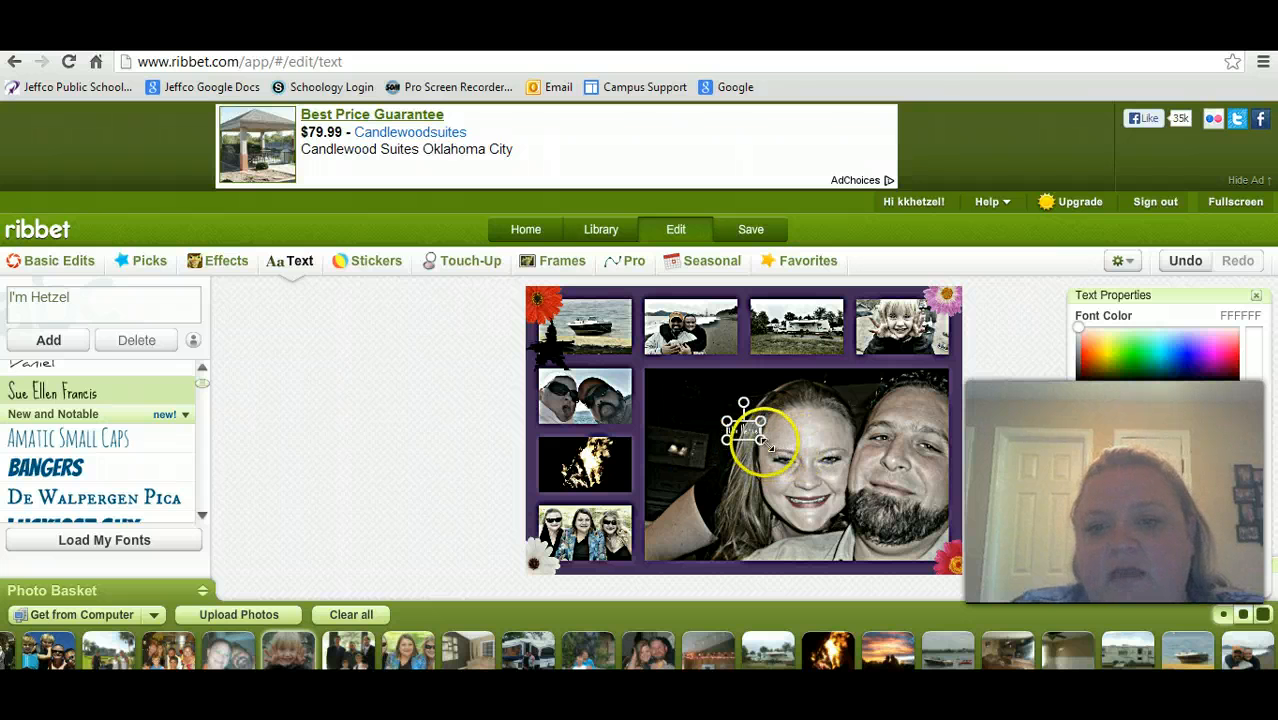
# Step: Enlarge the caption on the main couple photo and turn it cyan
pyautogui.moveTo(768, 446); pyautogui.dragTo(678, 373)
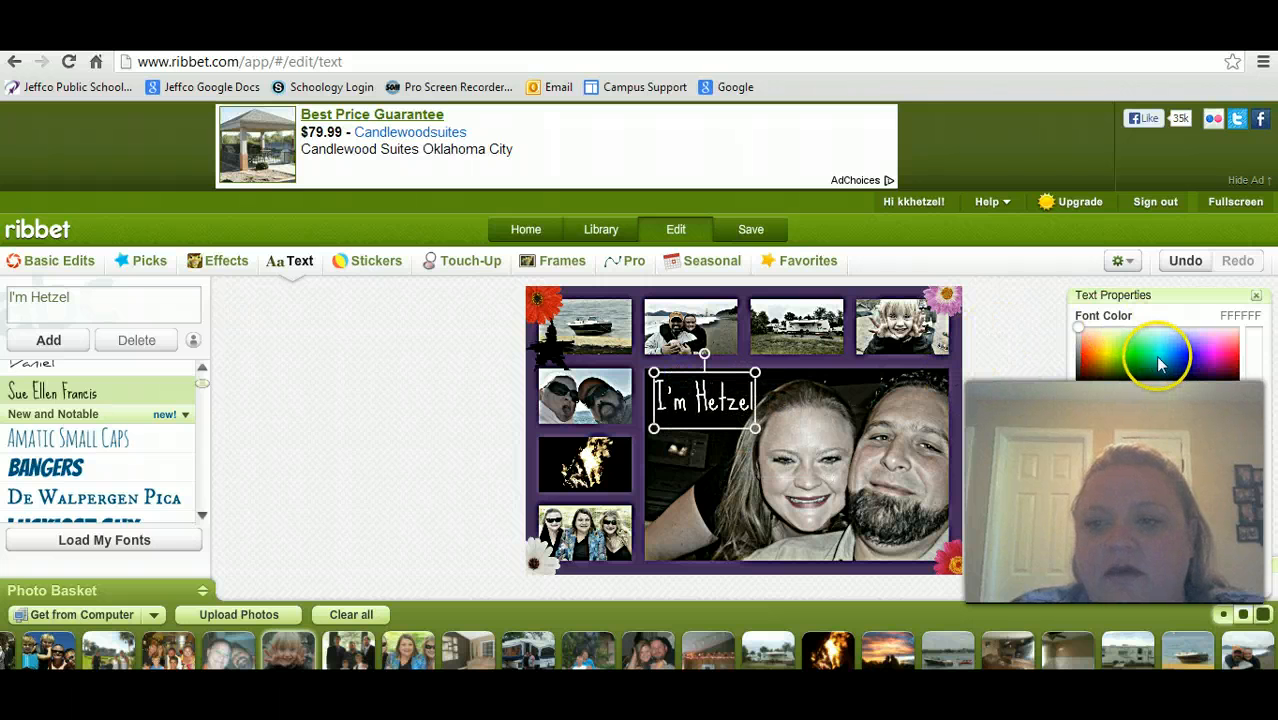
pyautogui.click(1159, 364)
pyautogui.click(1066, 381)
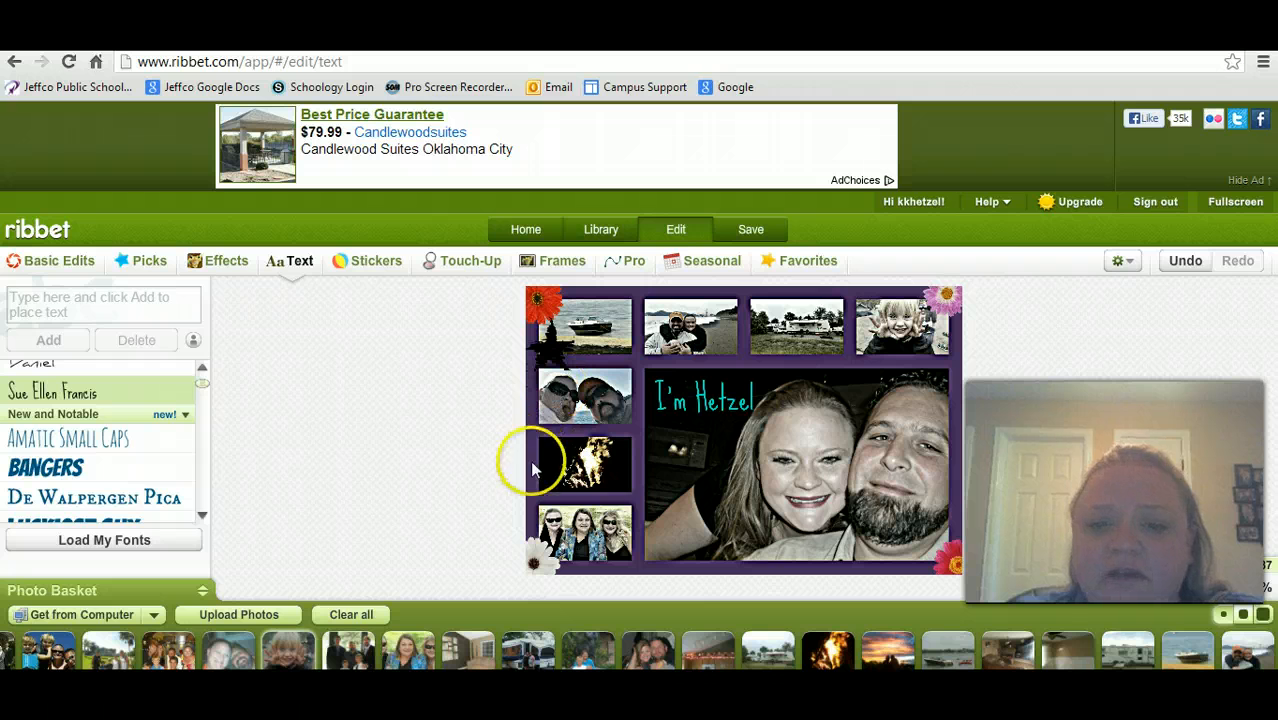
# Step: Save the collage to the Desktop as the JPG 'Self Portrait'
pyautogui.click(752, 238)
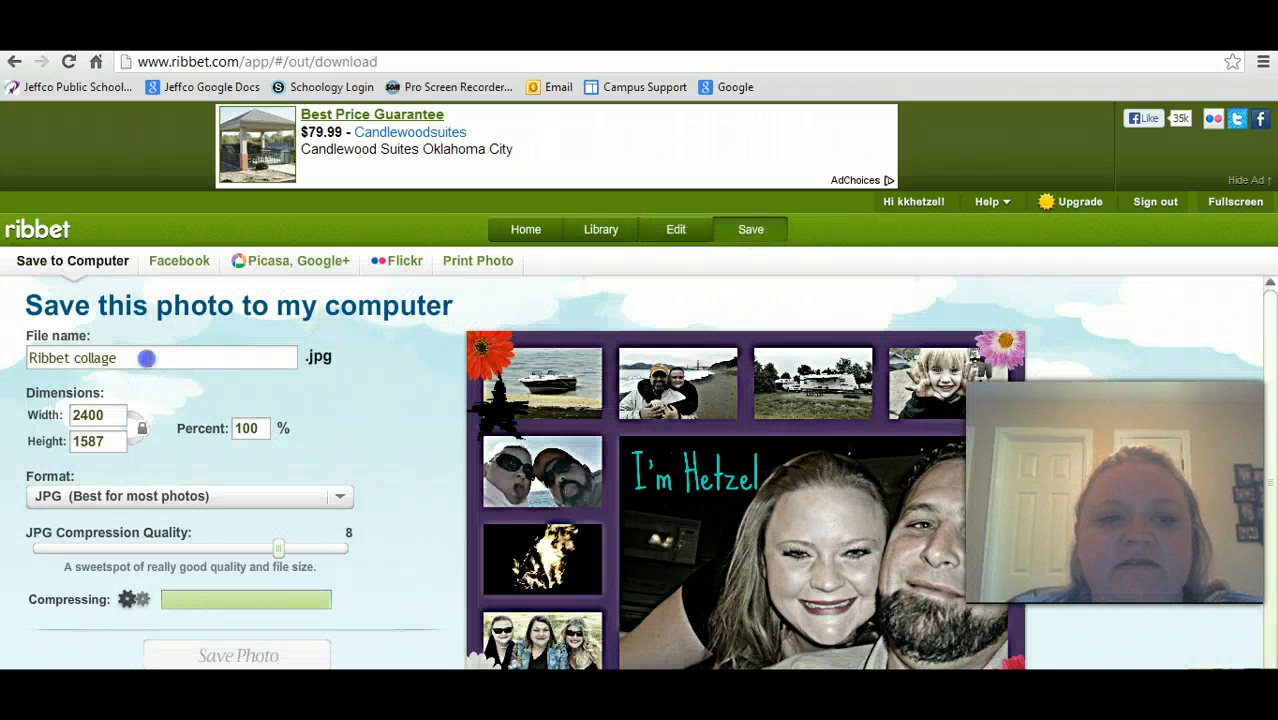
pyautogui.moveTo(150, 357); pyautogui.dragTo(30, 357)
pyautogui.write('Self Portrait')
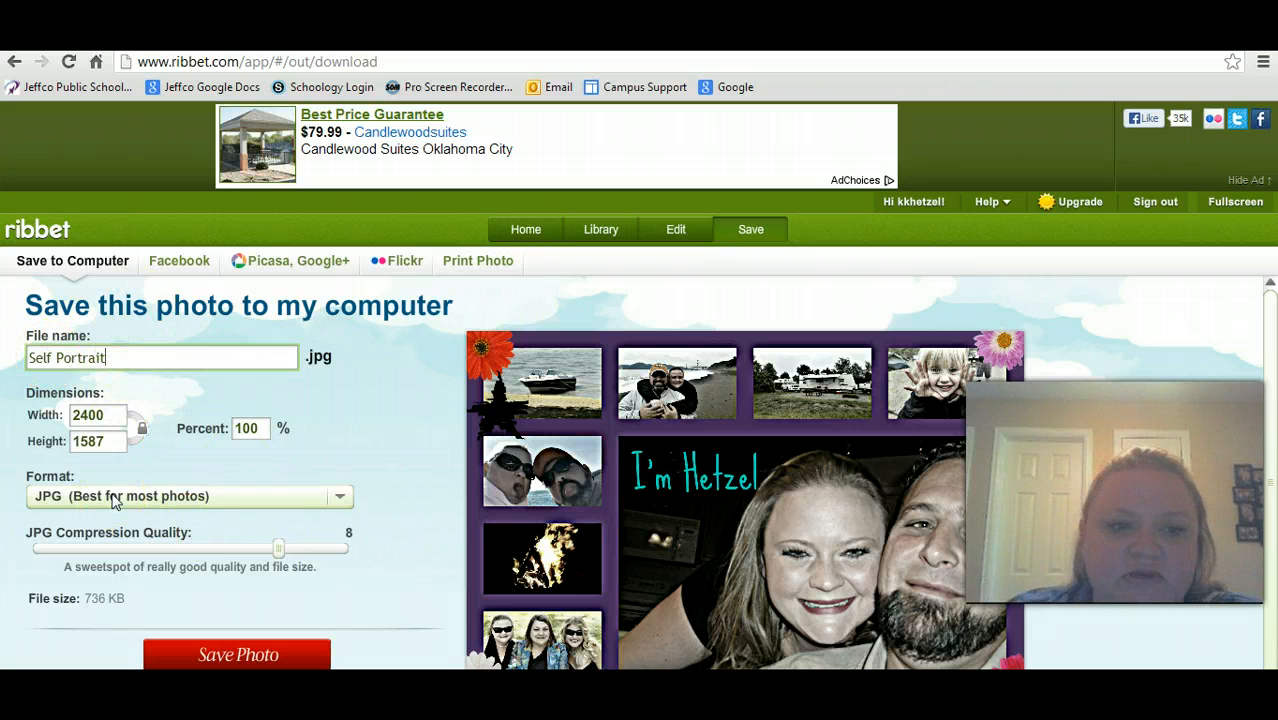
pyautogui.scroll(-1, 385, 594)
pyautogui.click(280, 648)
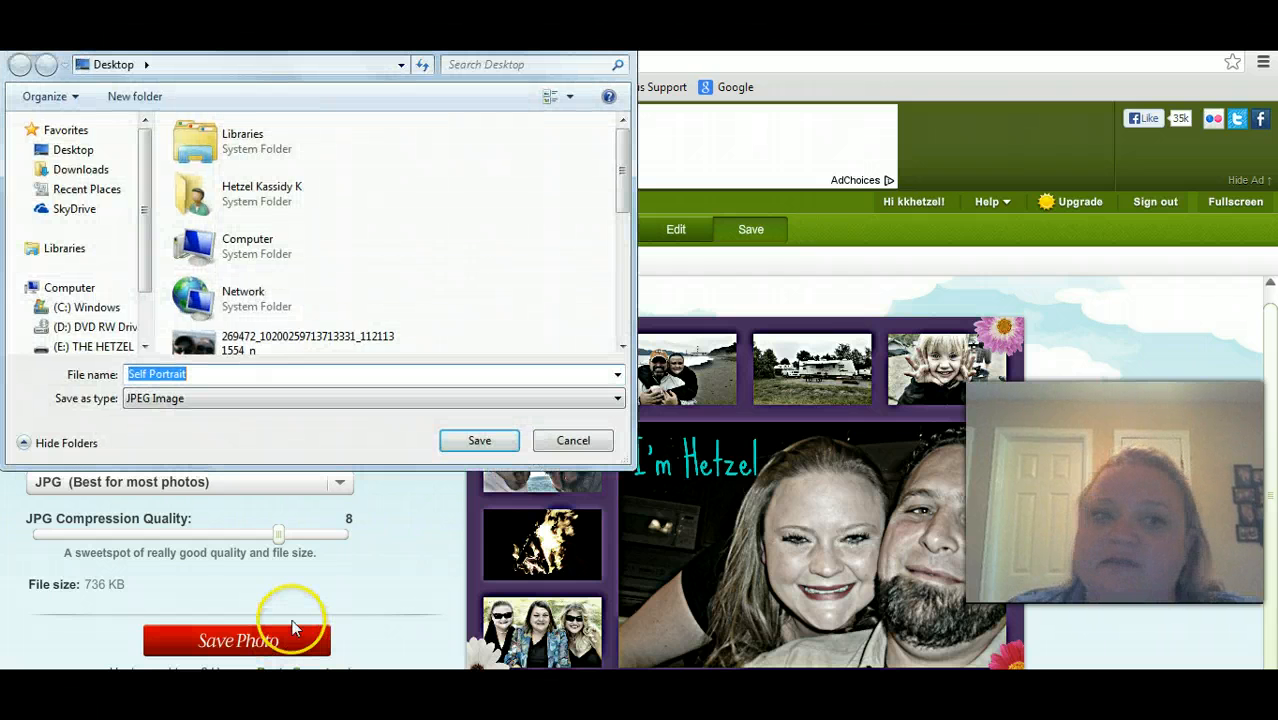
pyautogui.click(50, 155)
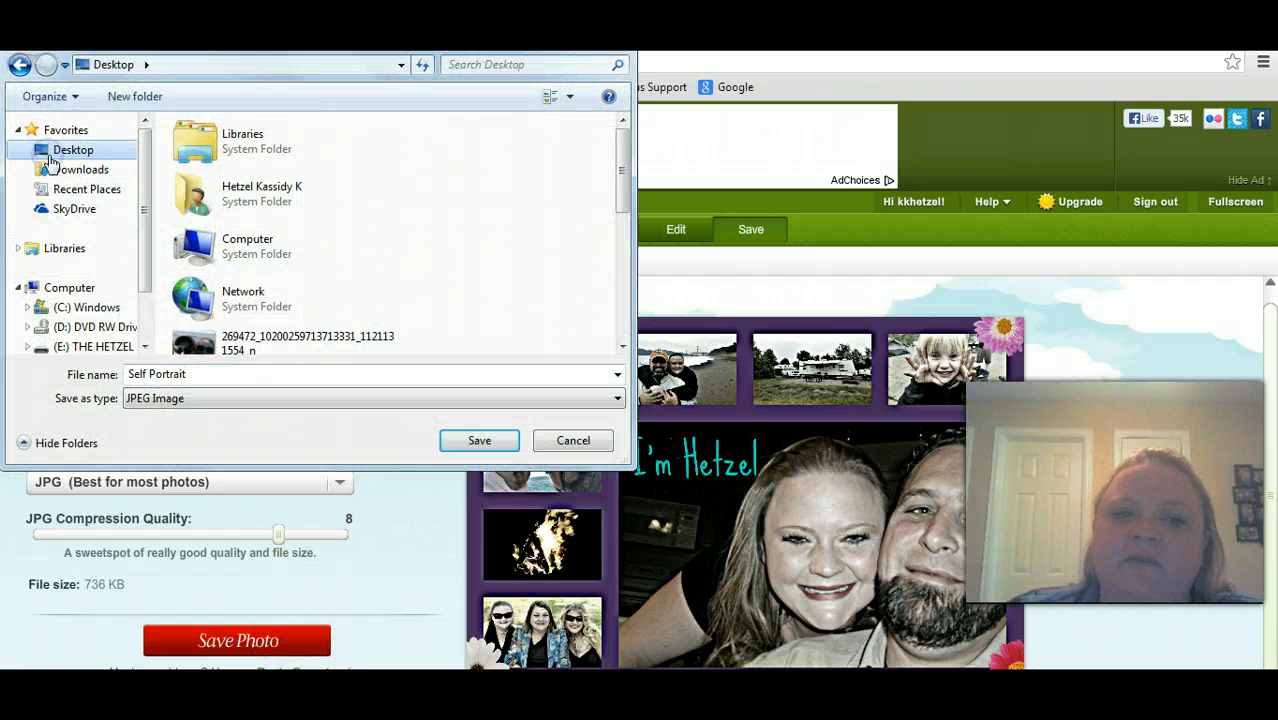
pyautogui.click(486, 443)
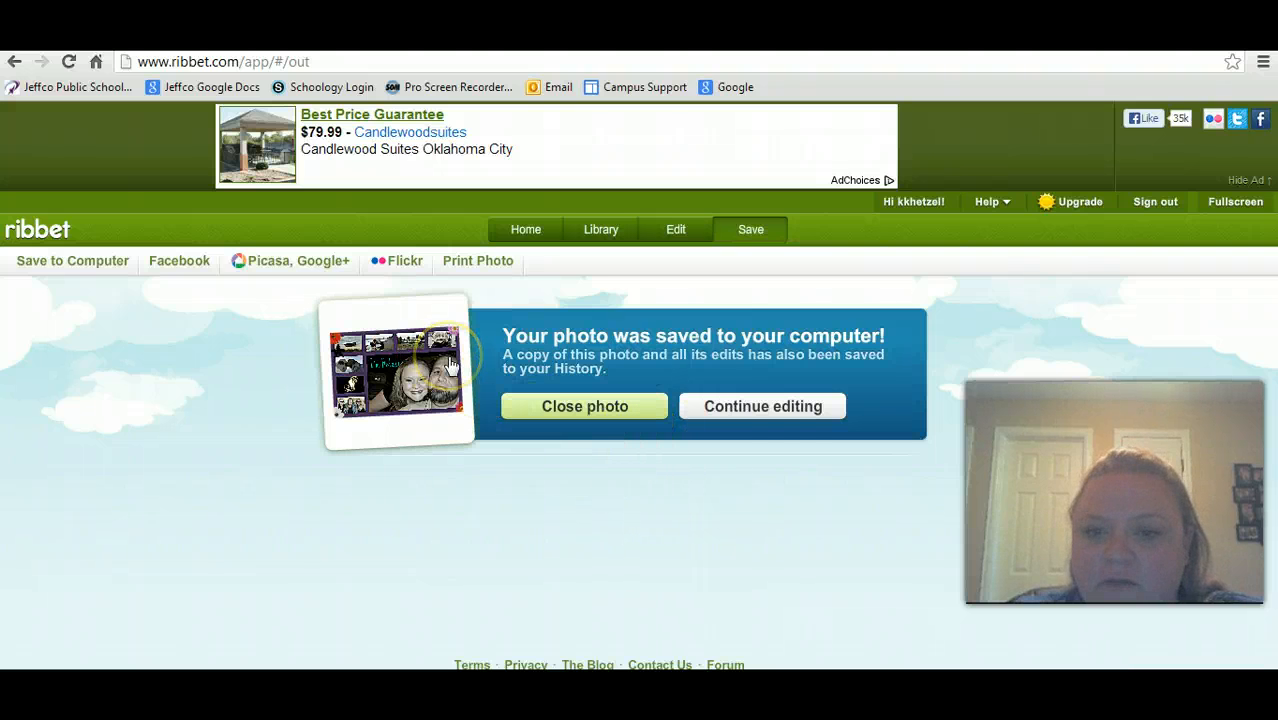
# Step: Close the saved collage from the confirmation and return to the Welcome page
pyautogui.click(784, 428)
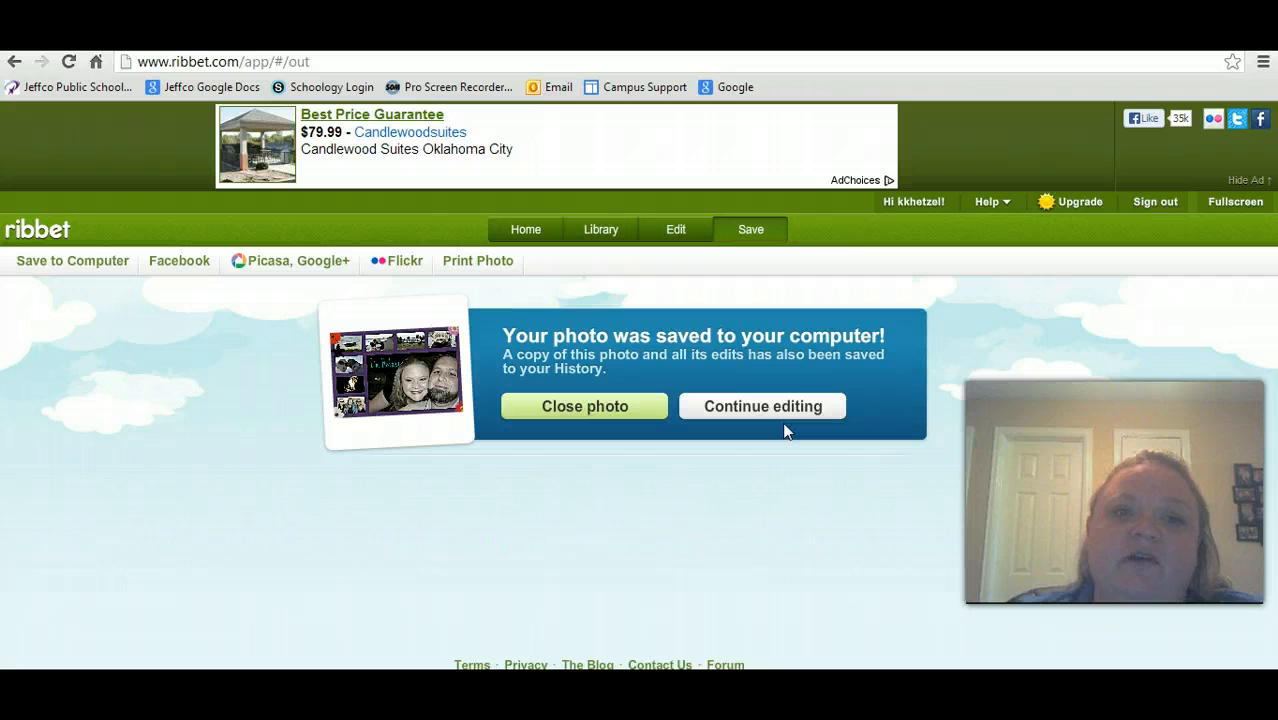
pyautogui.click(776, 422)
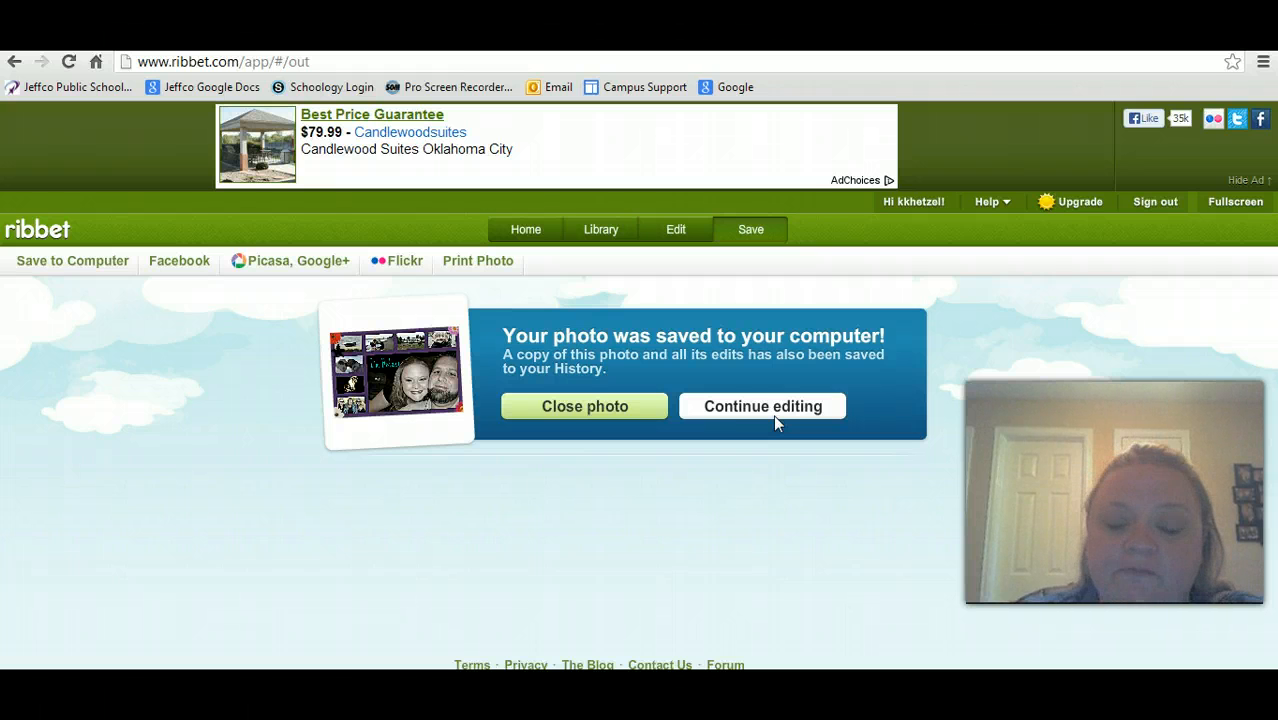
pyautogui.click(596, 407)
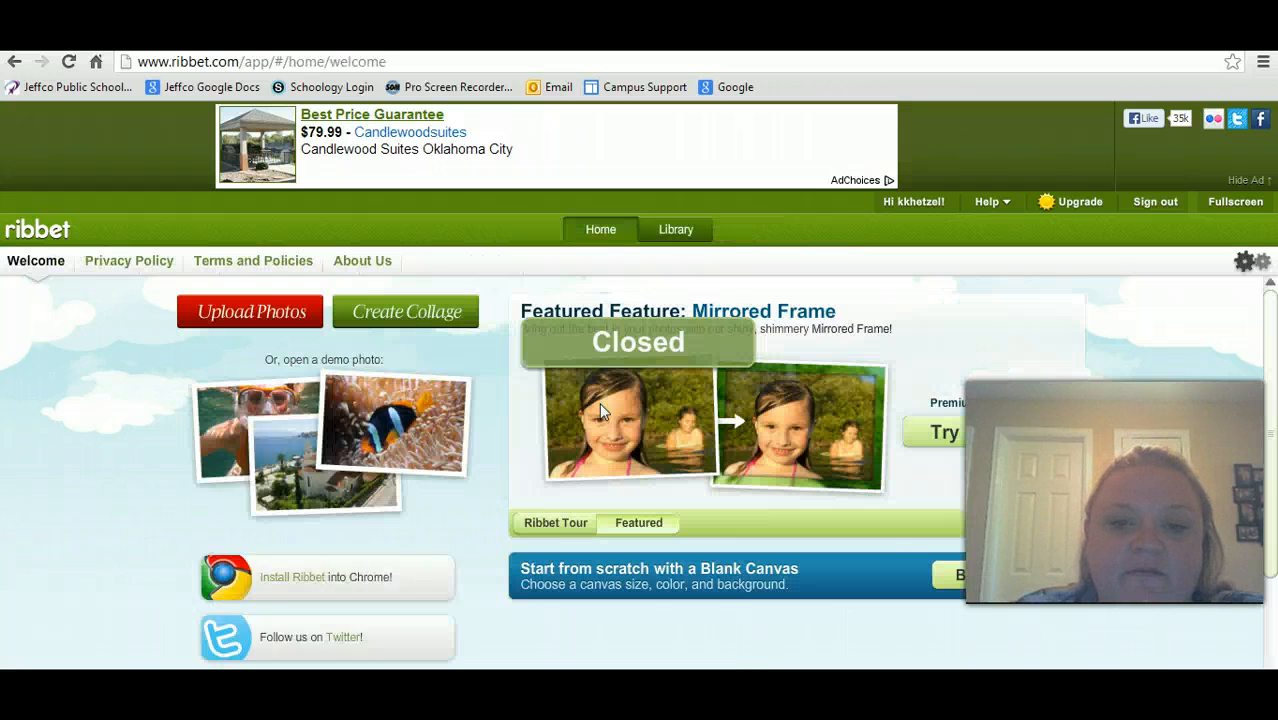
# Step: Start a photo upload from the computer, then cancel it without picking a file
pyautogui.click(272, 312)
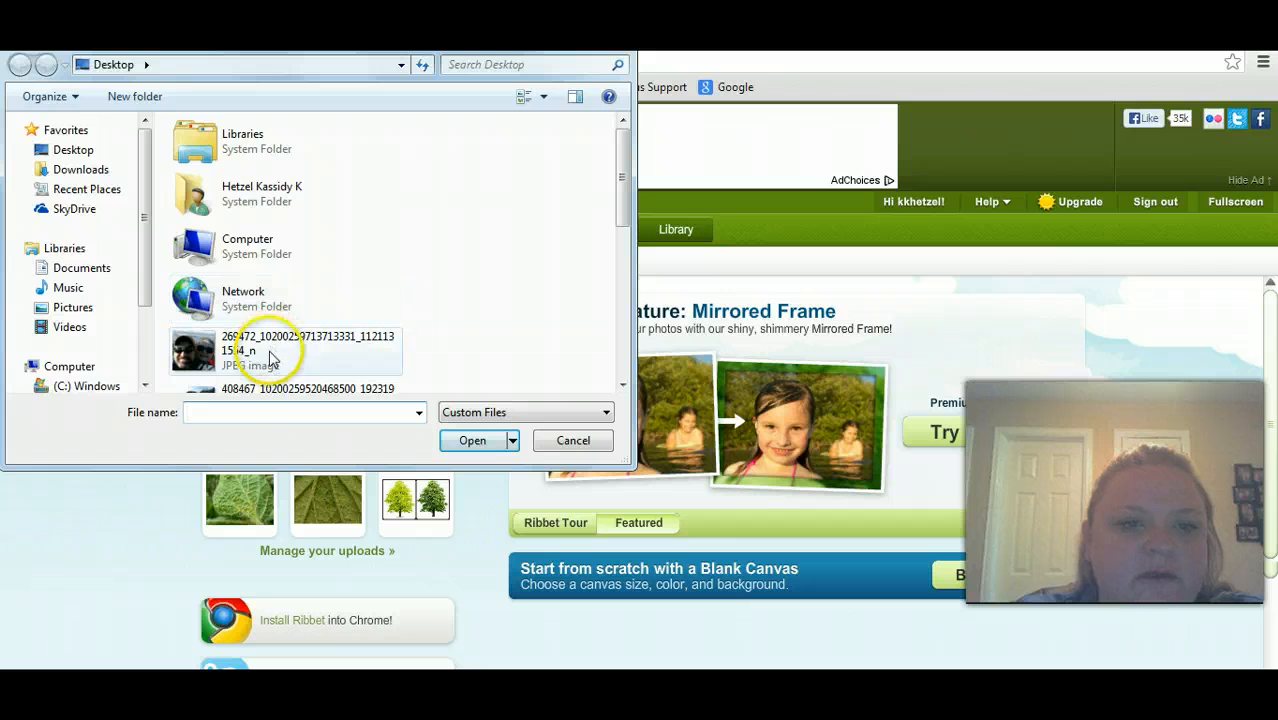
pyautogui.click(622, 385)
pyautogui.scroll(-4, 627, 385)
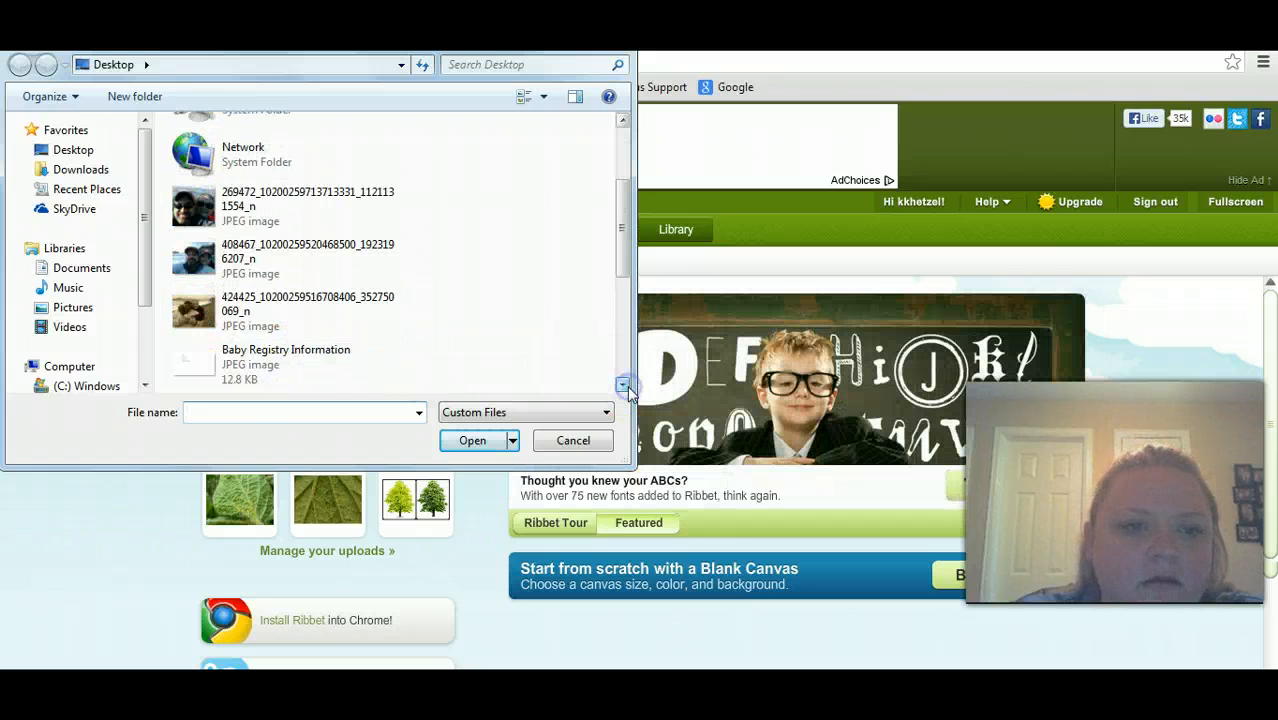
pyautogui.click(590, 442)
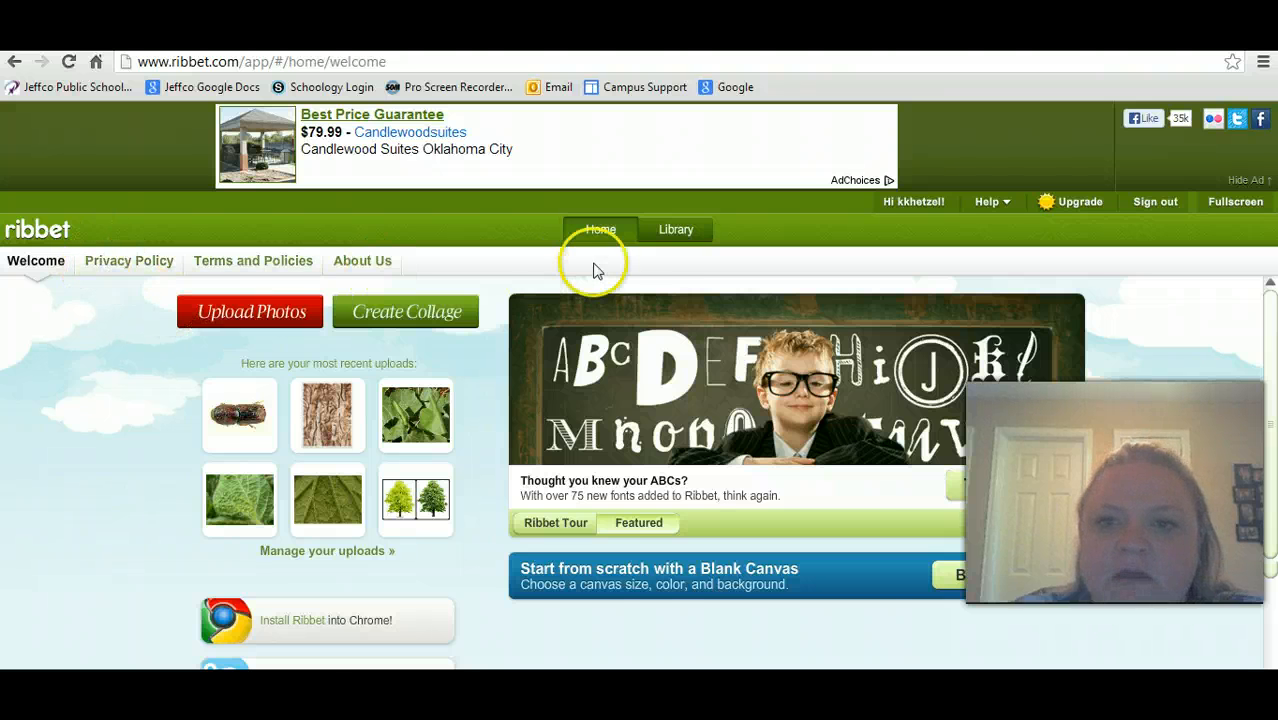
# Step: Open the close-up couple photo from the library in the editor
pyautogui.click(665, 229)
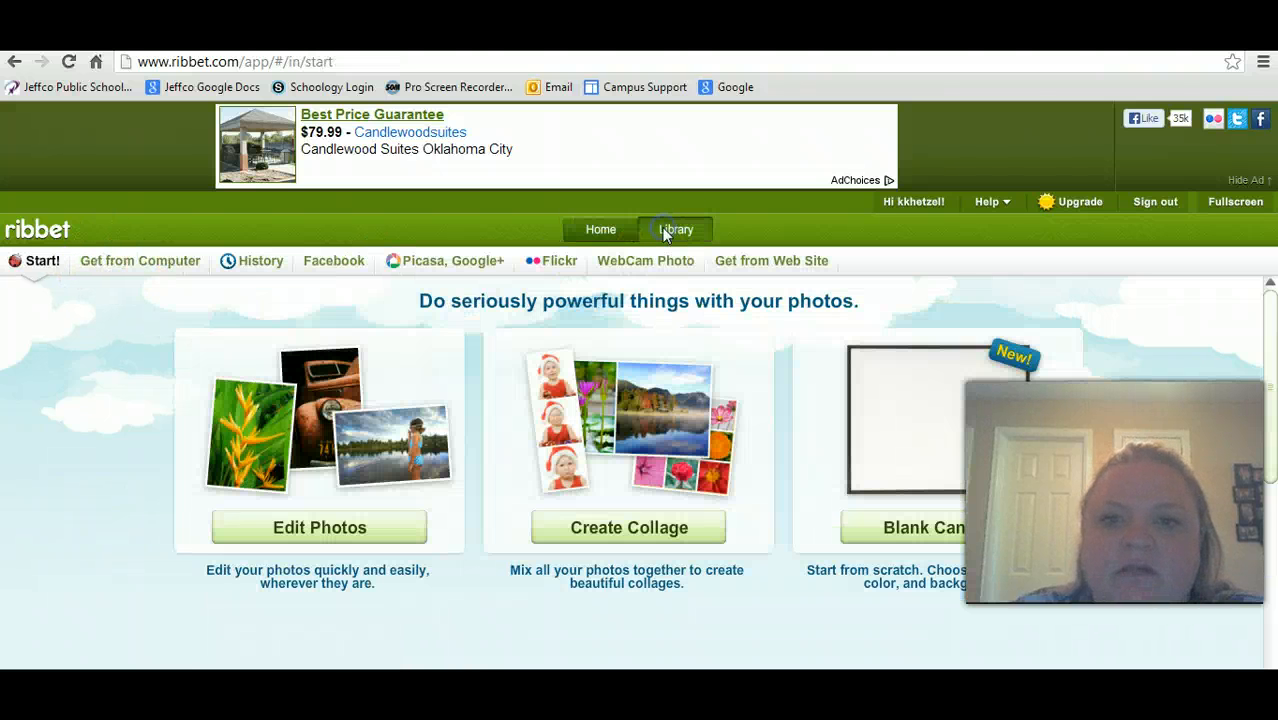
pyautogui.click(345, 527)
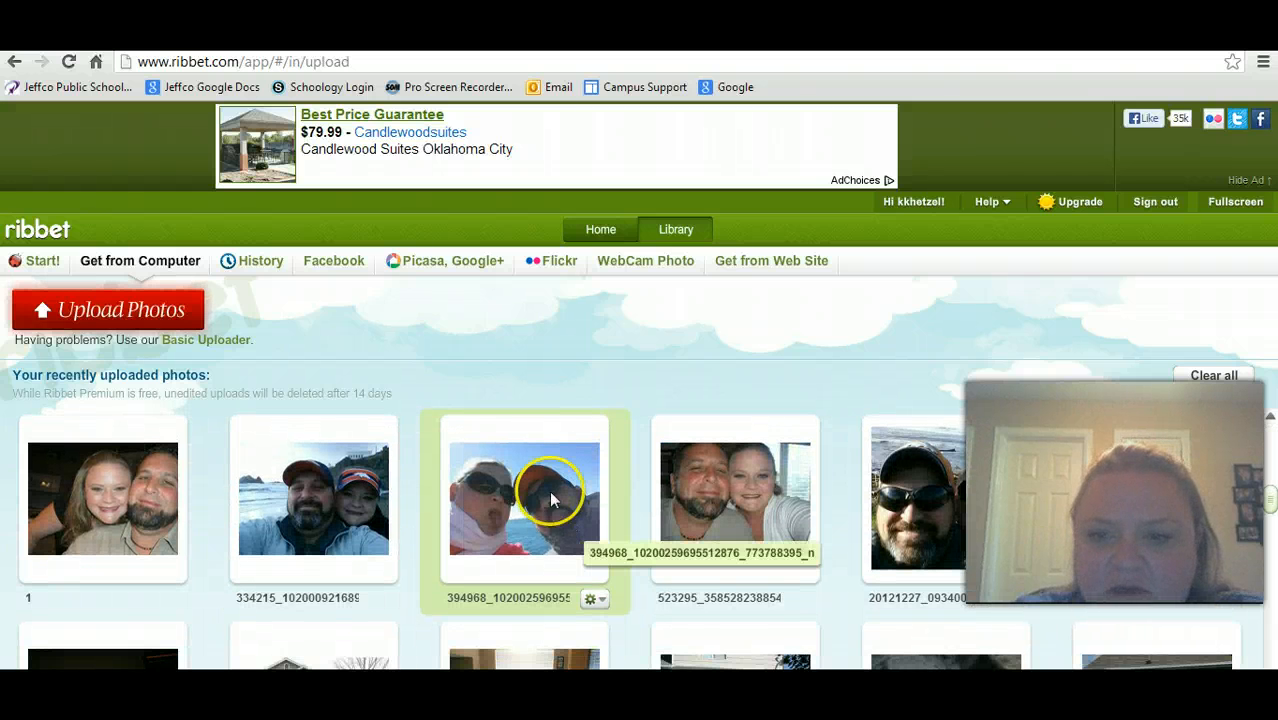
pyautogui.click(740, 533)
pyautogui.click(806, 599)
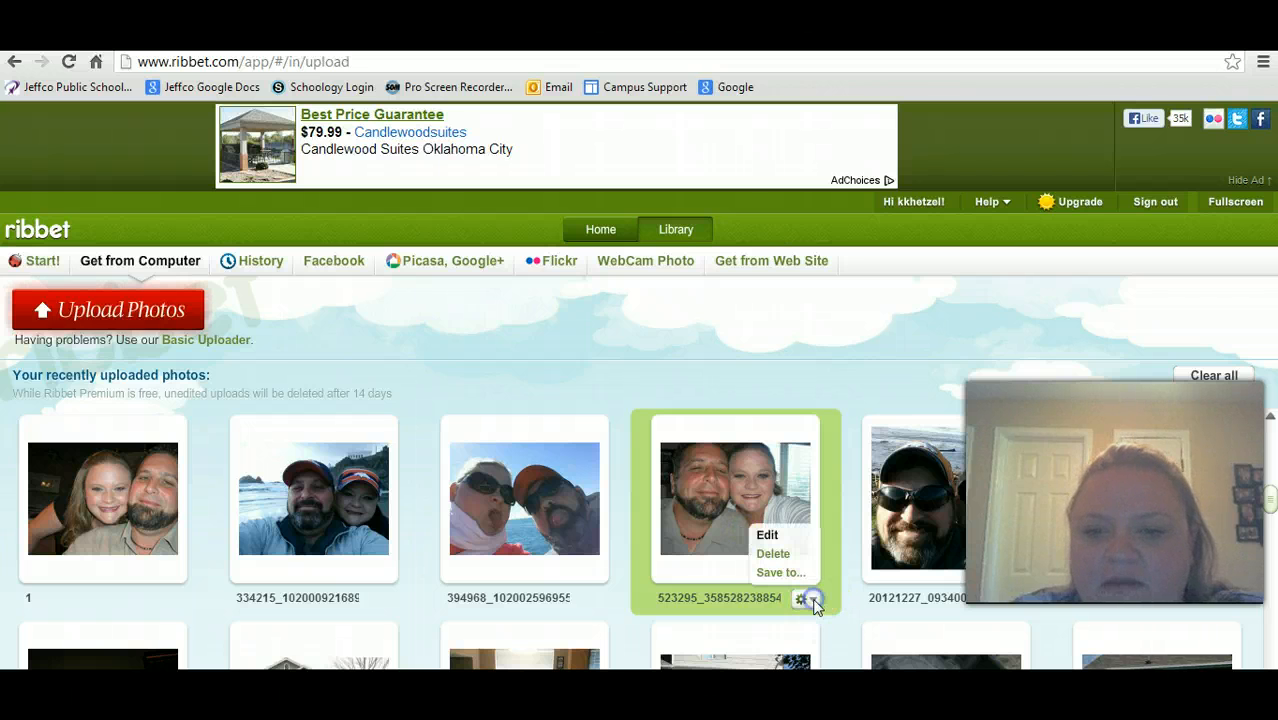
pyautogui.click(794, 541)
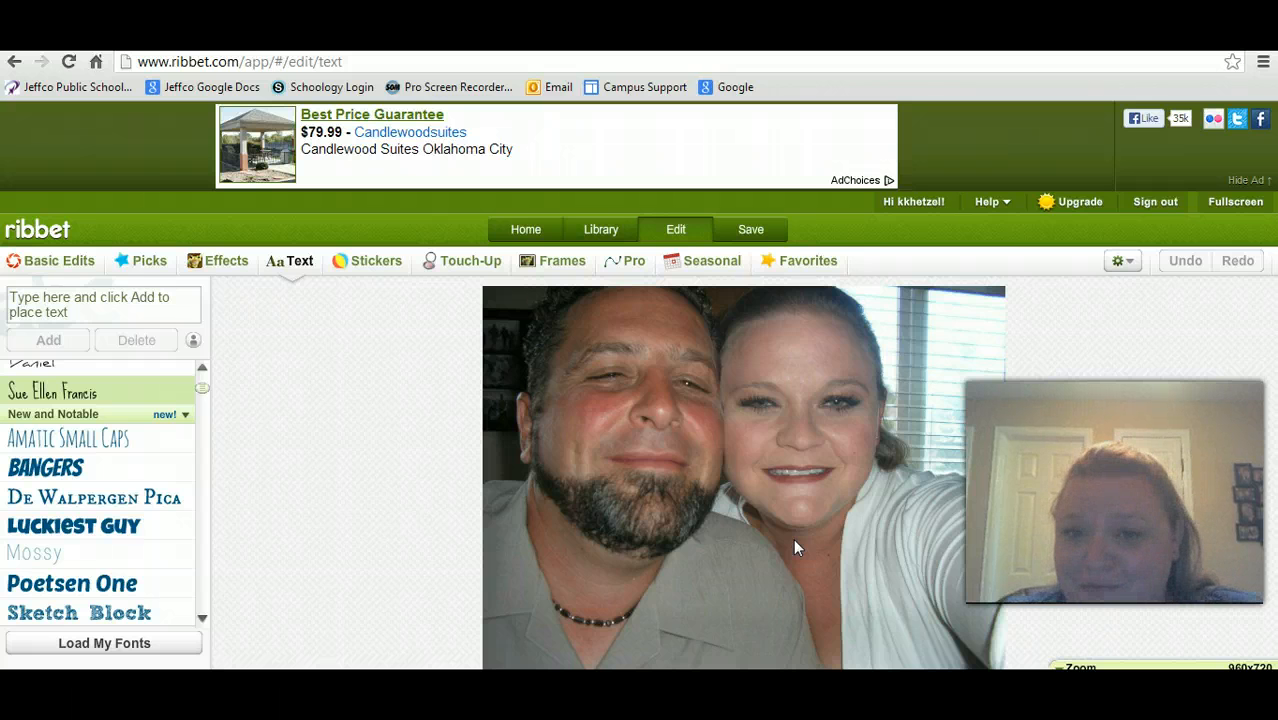
# Step: Touch up the woman's forehead with Blemish Fix at brush size 17
pyautogui.click(787, 528)
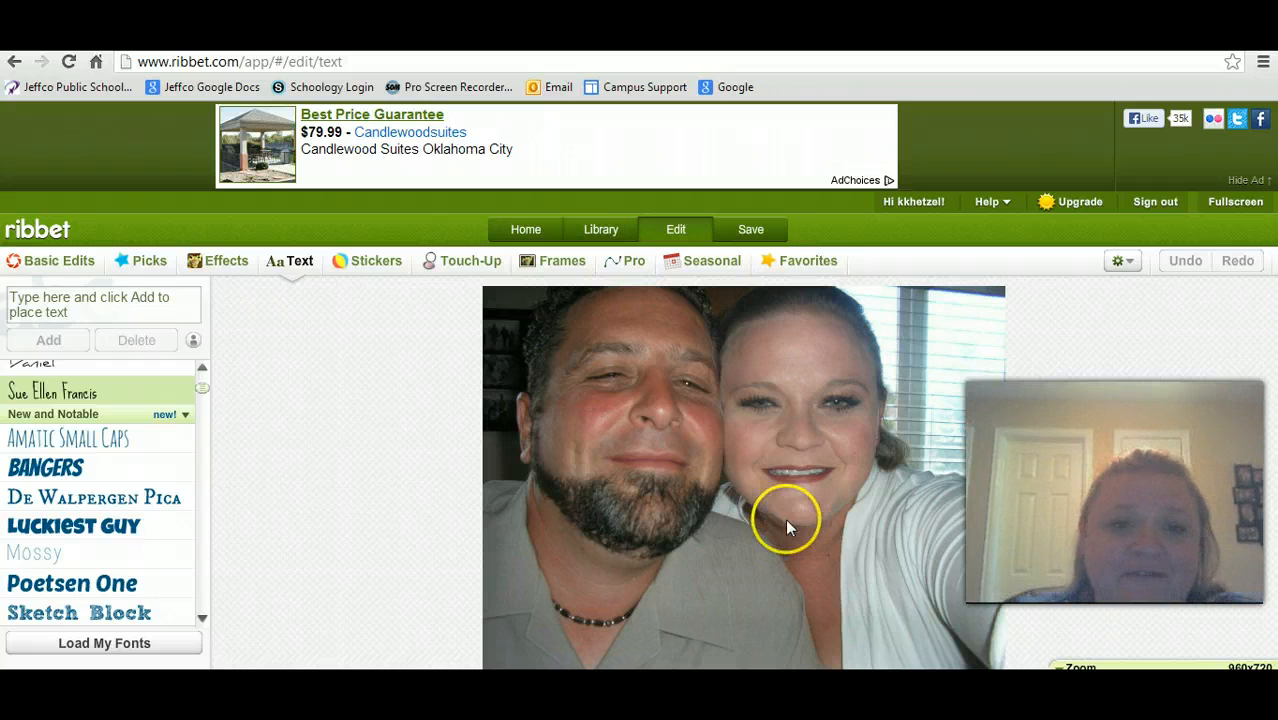
pyautogui.click(470, 261)
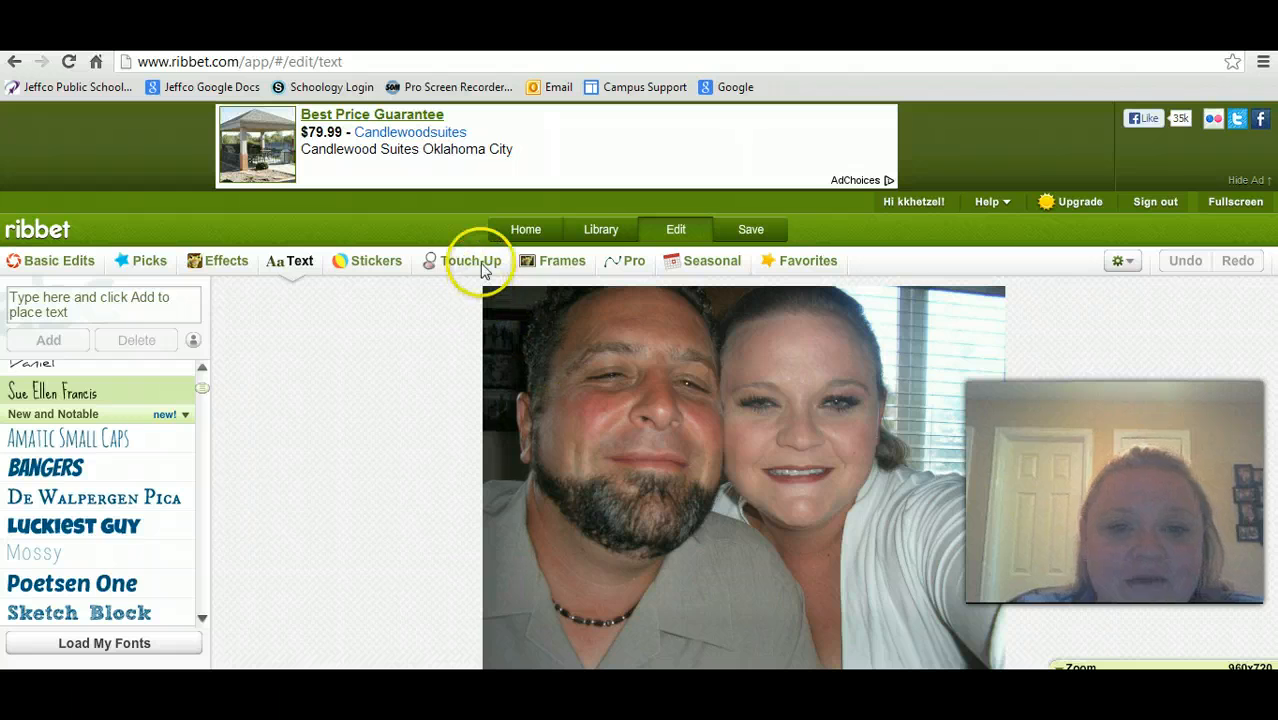
pyautogui.click(543, 263)
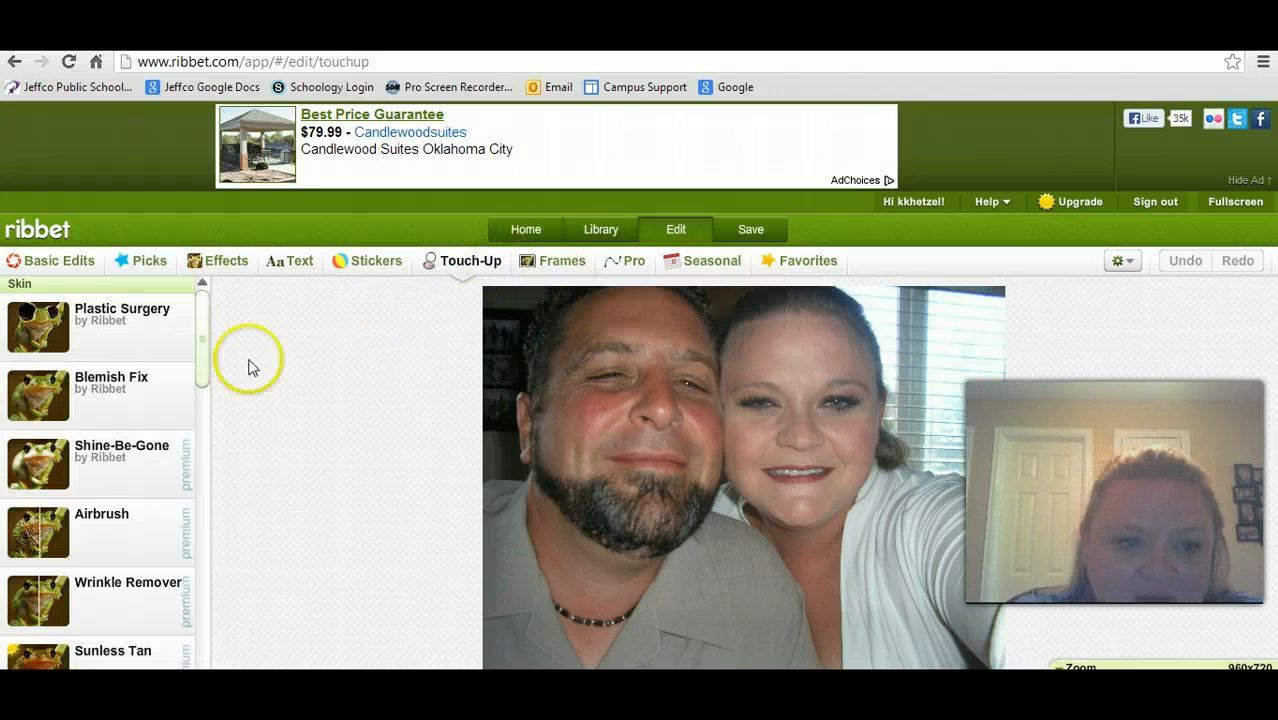
pyautogui.click(204, 331)
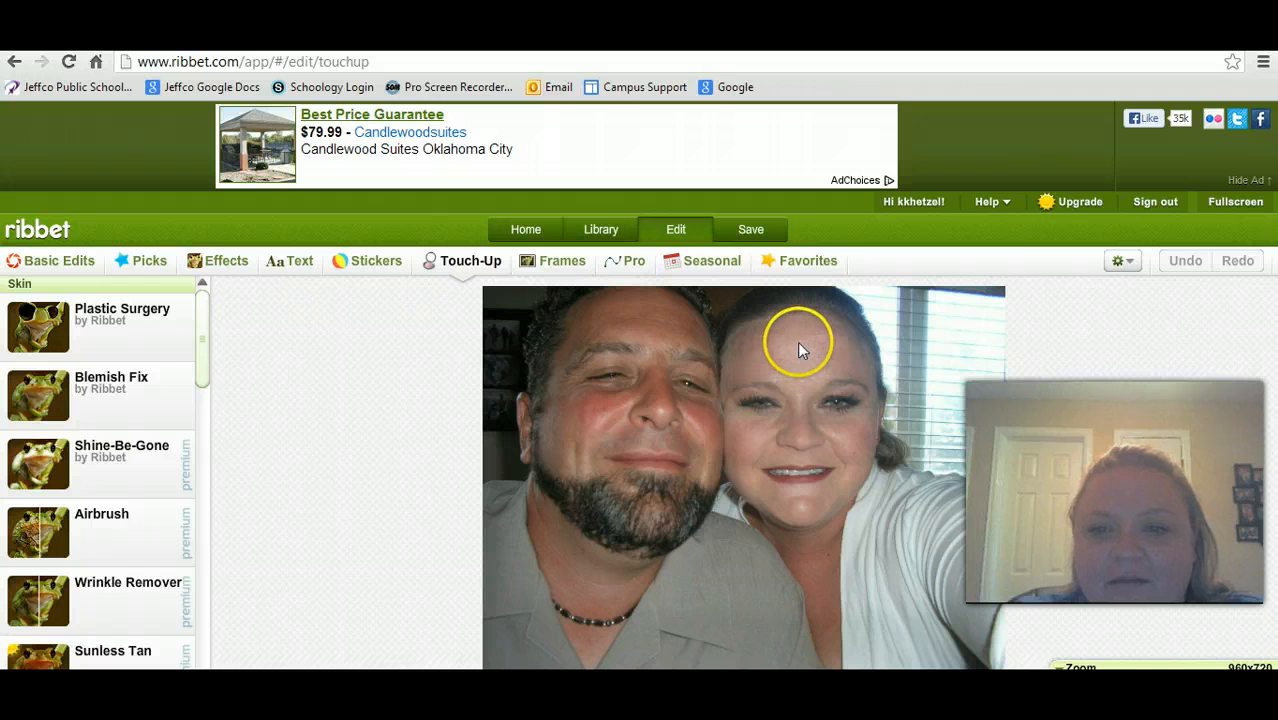
pyautogui.click(111, 377)
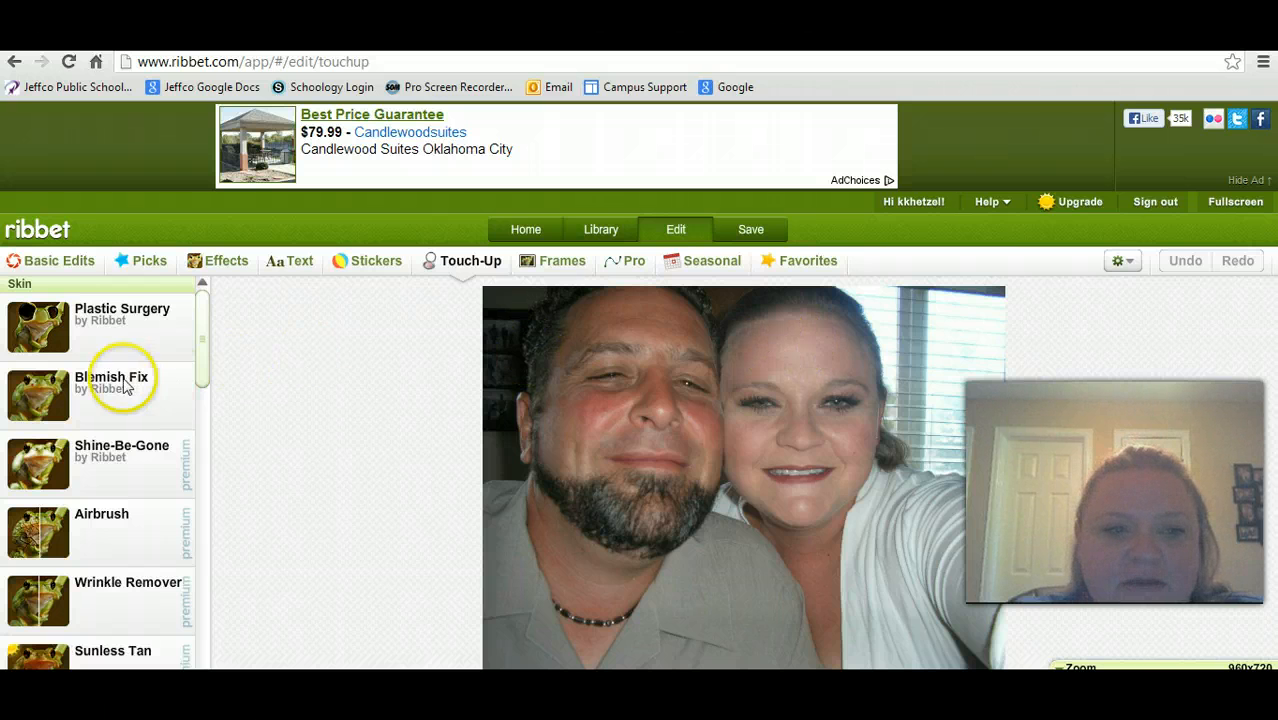
pyautogui.moveTo(47, 453); pyautogui.dragTo(67, 452)
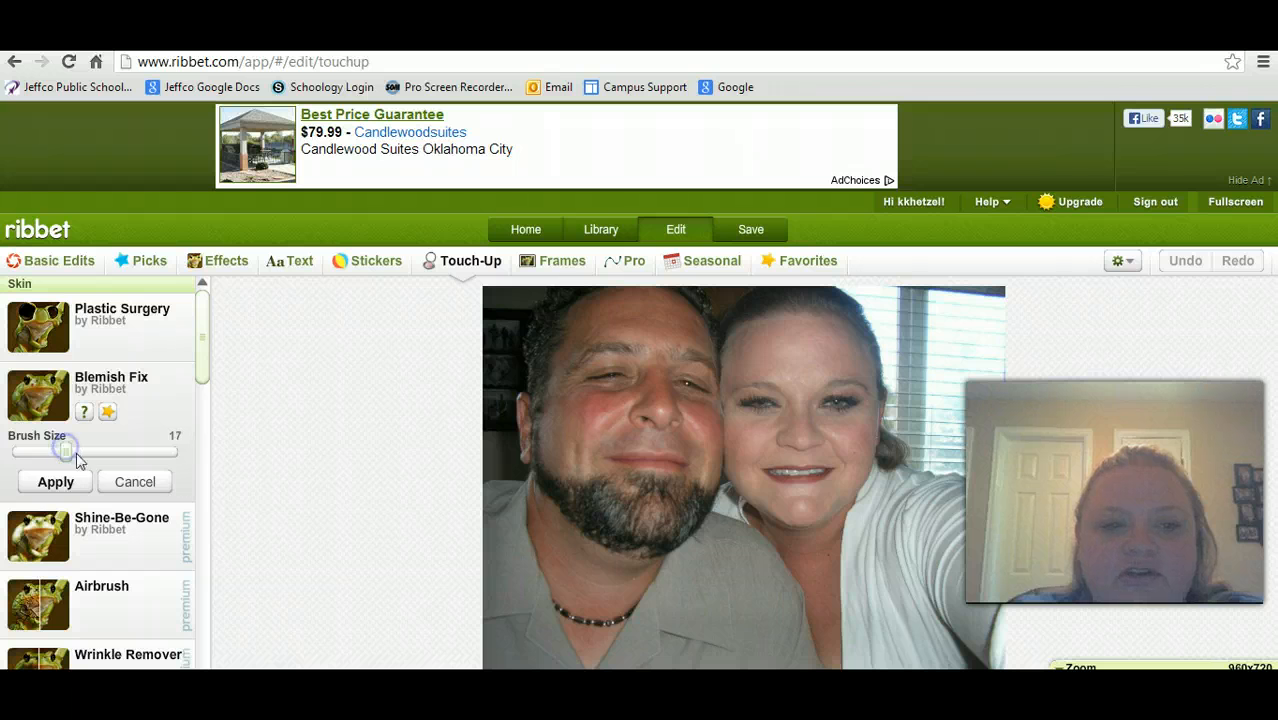
pyautogui.click(796, 338)
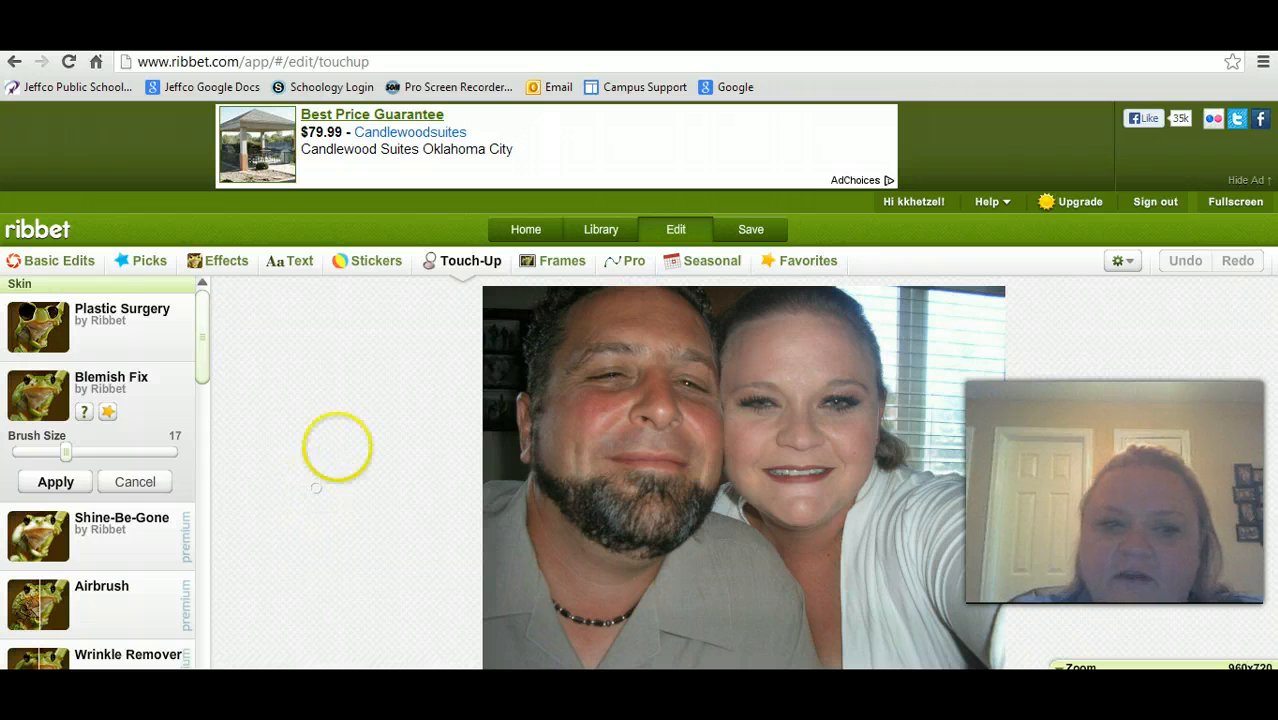
pyautogui.click(105, 603)
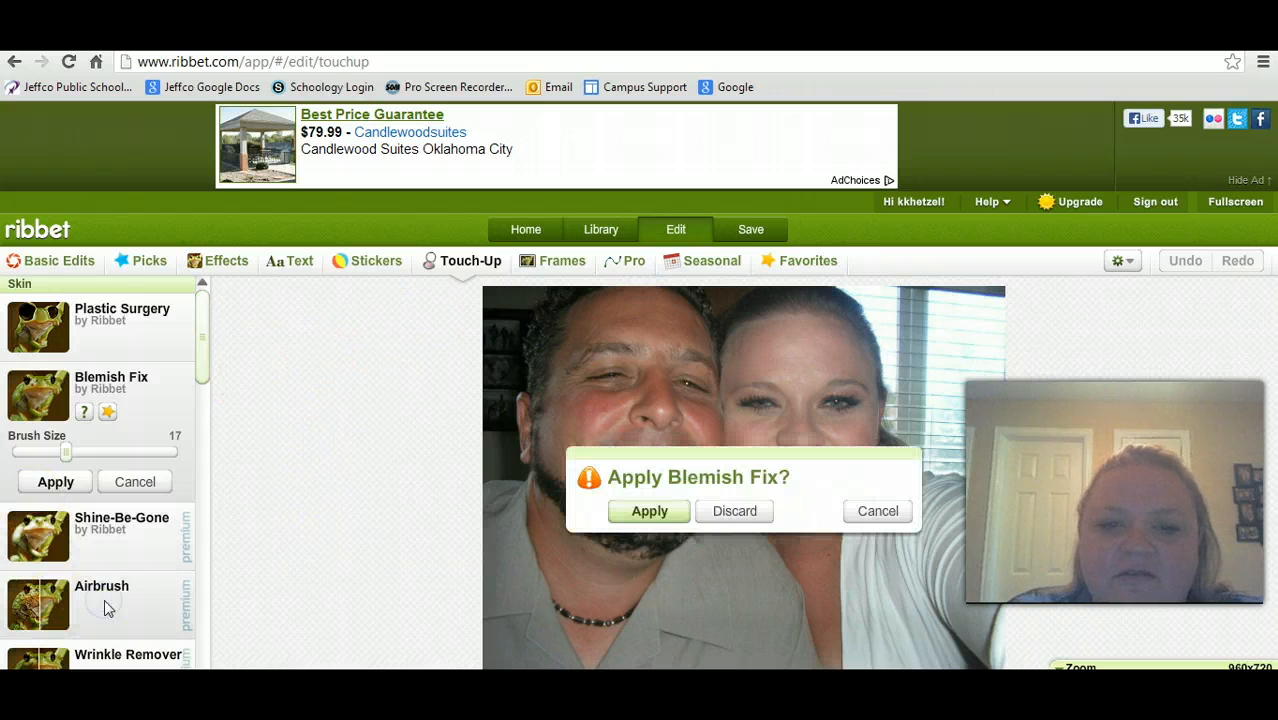
# Step: Apply the blemish fix, then airbrush the woman's forehead and cheek
pyautogui.click(655, 510)
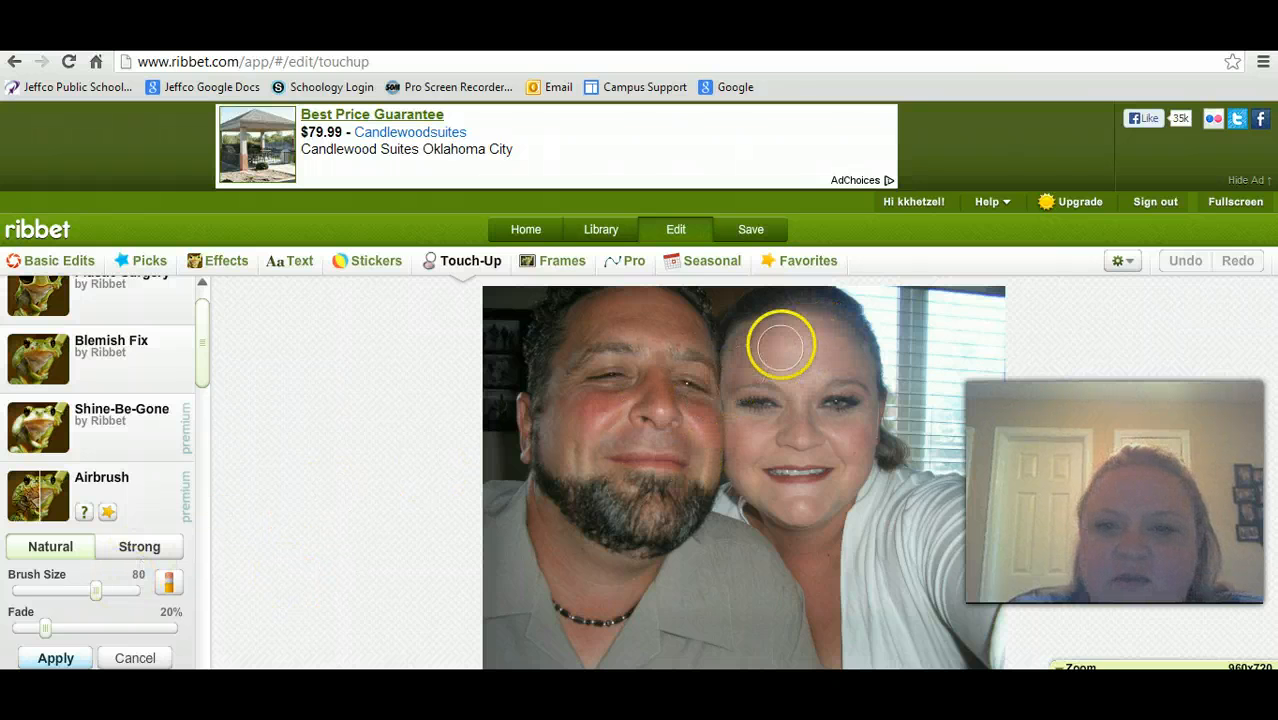
pyautogui.moveTo(785, 343); pyautogui.dragTo(824, 343)
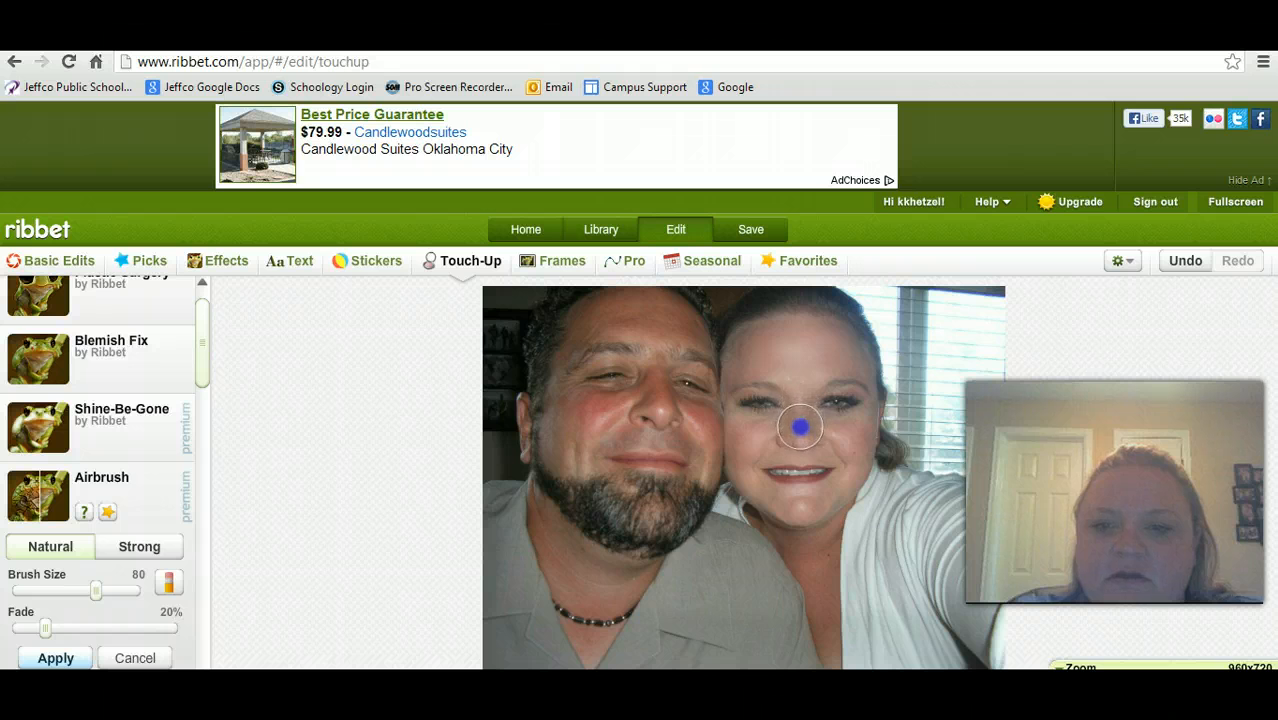
pyautogui.moveTo(840, 441)
pyautogui.mouseDown()
pyautogui.moveTo(802, 425)
pyautogui.moveTo(738, 442)
pyautogui.mouseUp()
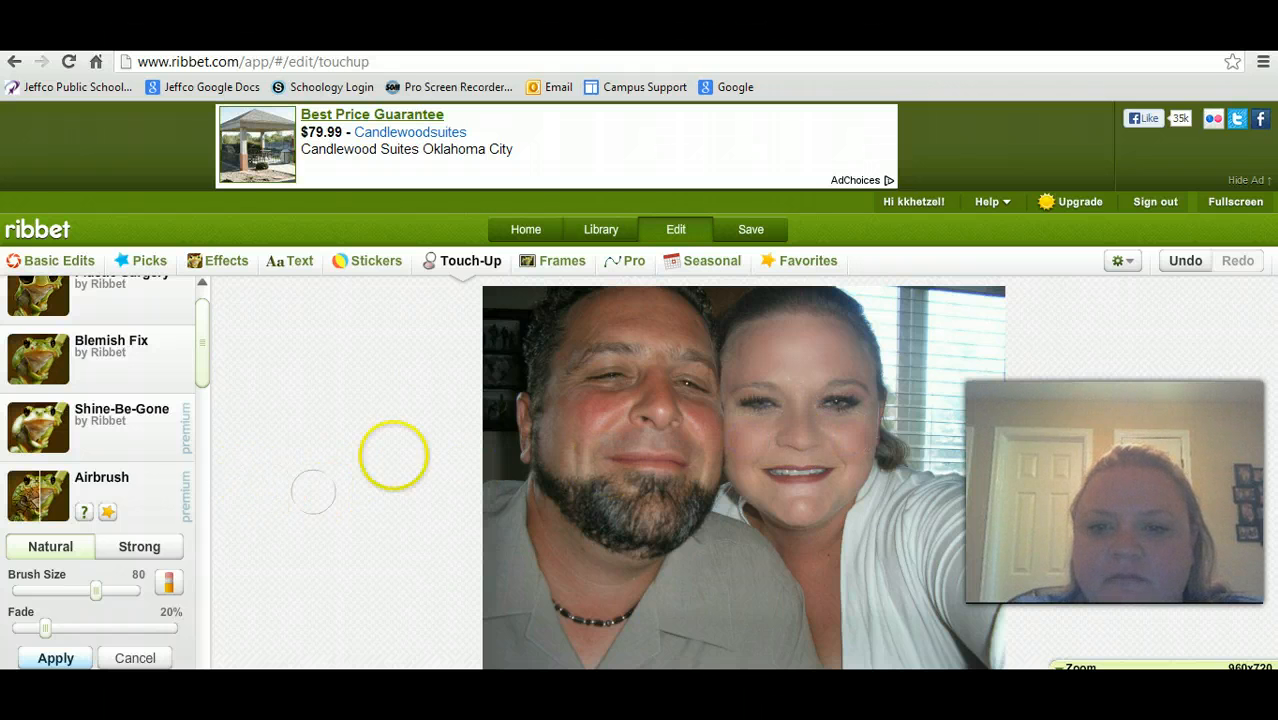
# Step: Airbrush the man's cheek, nose and forehead and keep the airbrush changes
pyautogui.moveTo(621, 405); pyautogui.dragTo(600, 405)
pyautogui.moveTo(693, 398)
pyautogui.mouseDown()
pyautogui.moveTo(692, 413)
pyautogui.moveTo(700, 405)
pyautogui.mouseUp()
pyautogui.moveTo(679, 320); pyautogui.dragTo(308, 317)
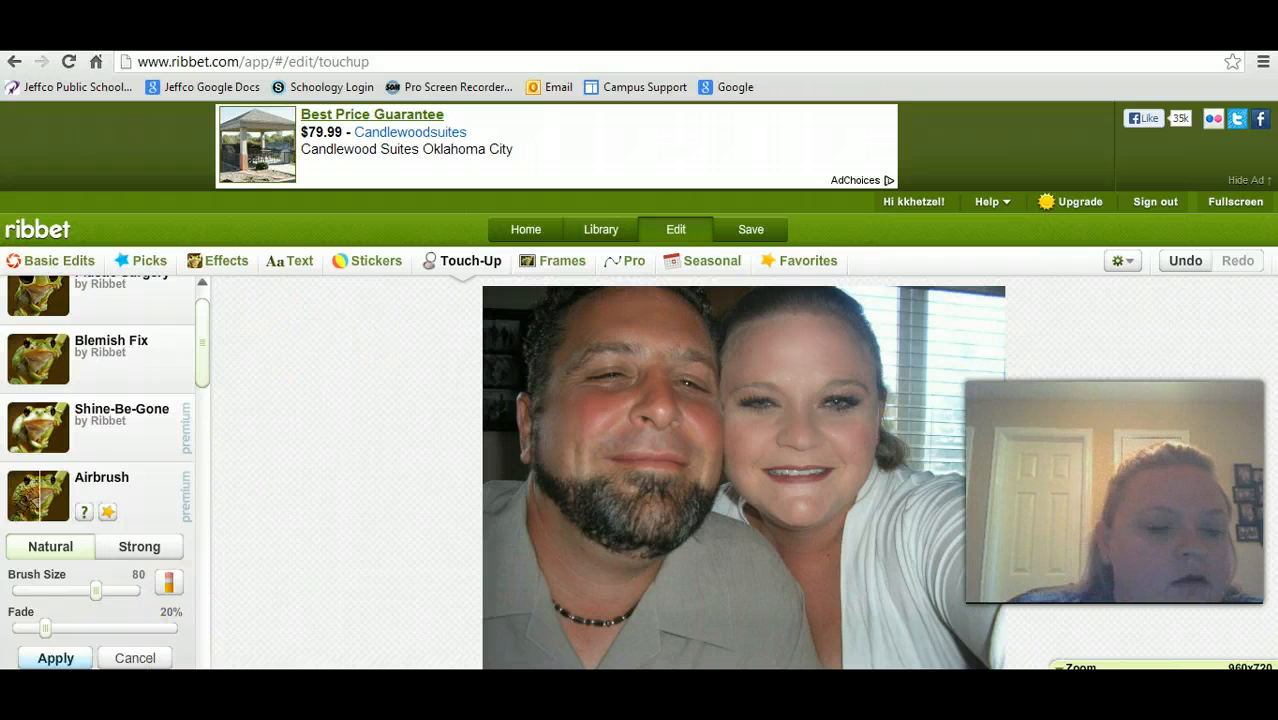
pyautogui.moveTo(200, 371); pyautogui.dragTo(194, 432)
pyautogui.click(157, 446)
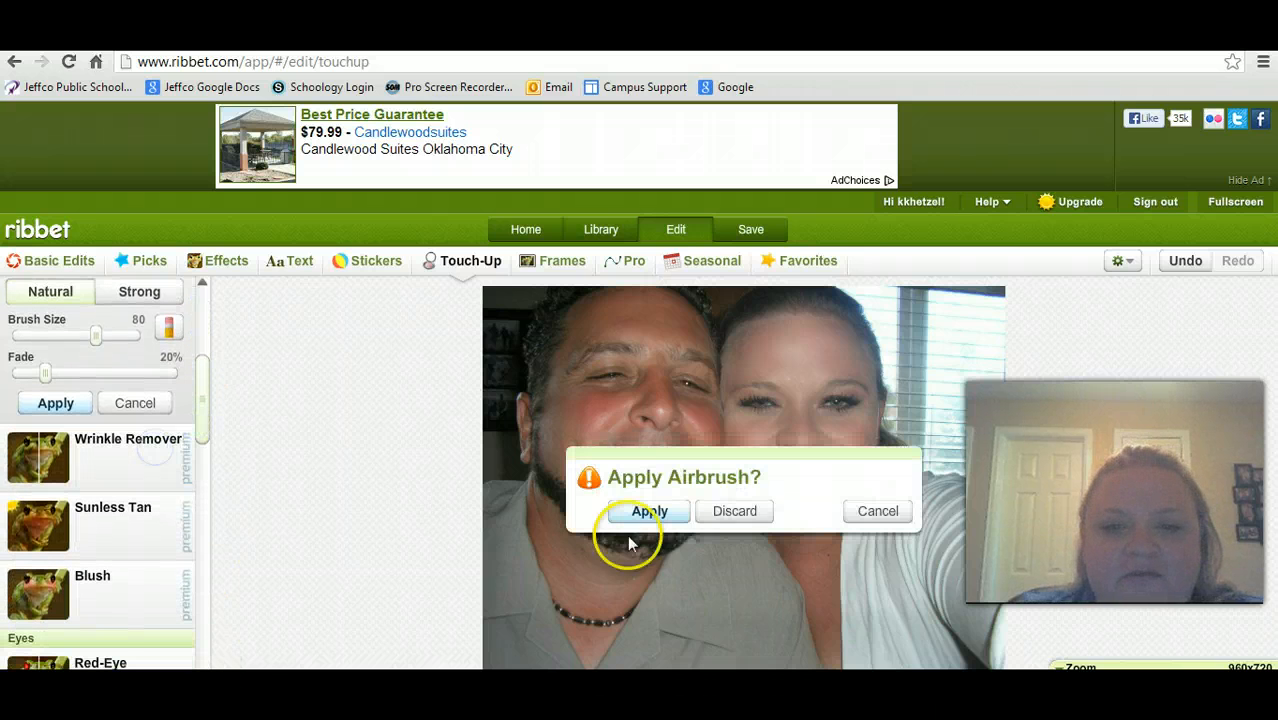
pyautogui.click(660, 518)
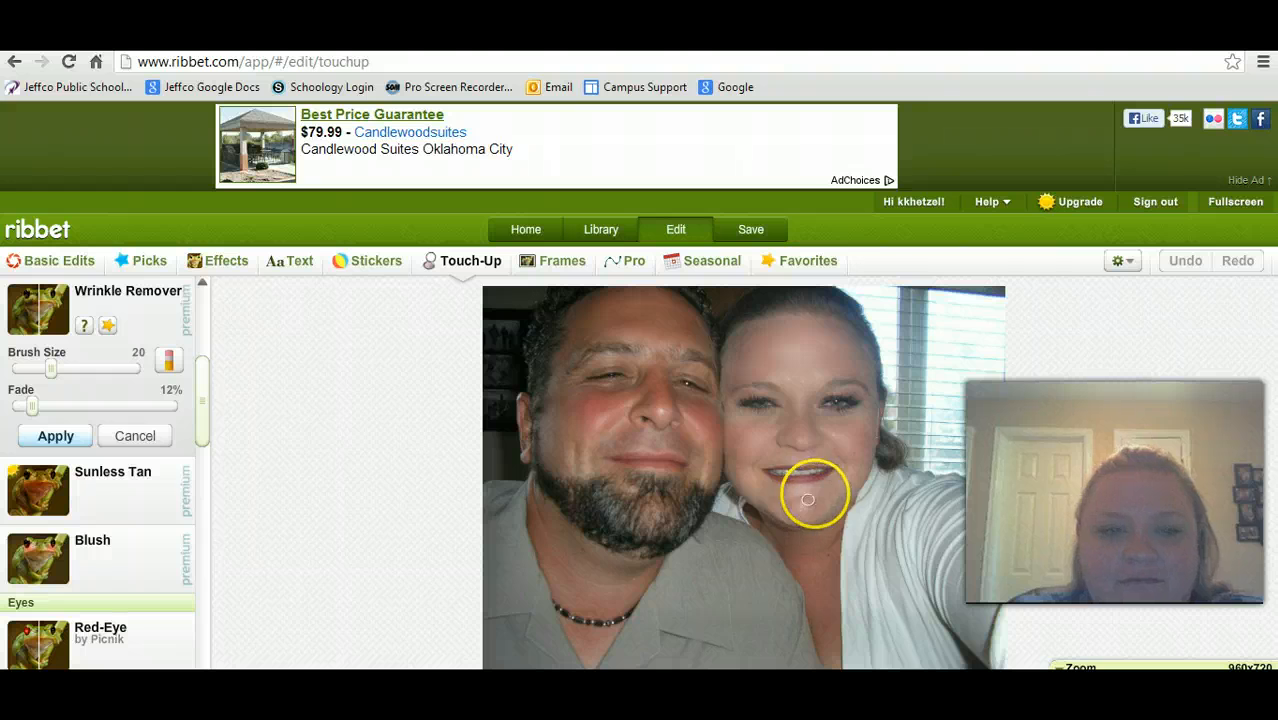
# Step: Smooth the wrinkles at the woman's eye corner and keep the change
pyautogui.click(865, 407)
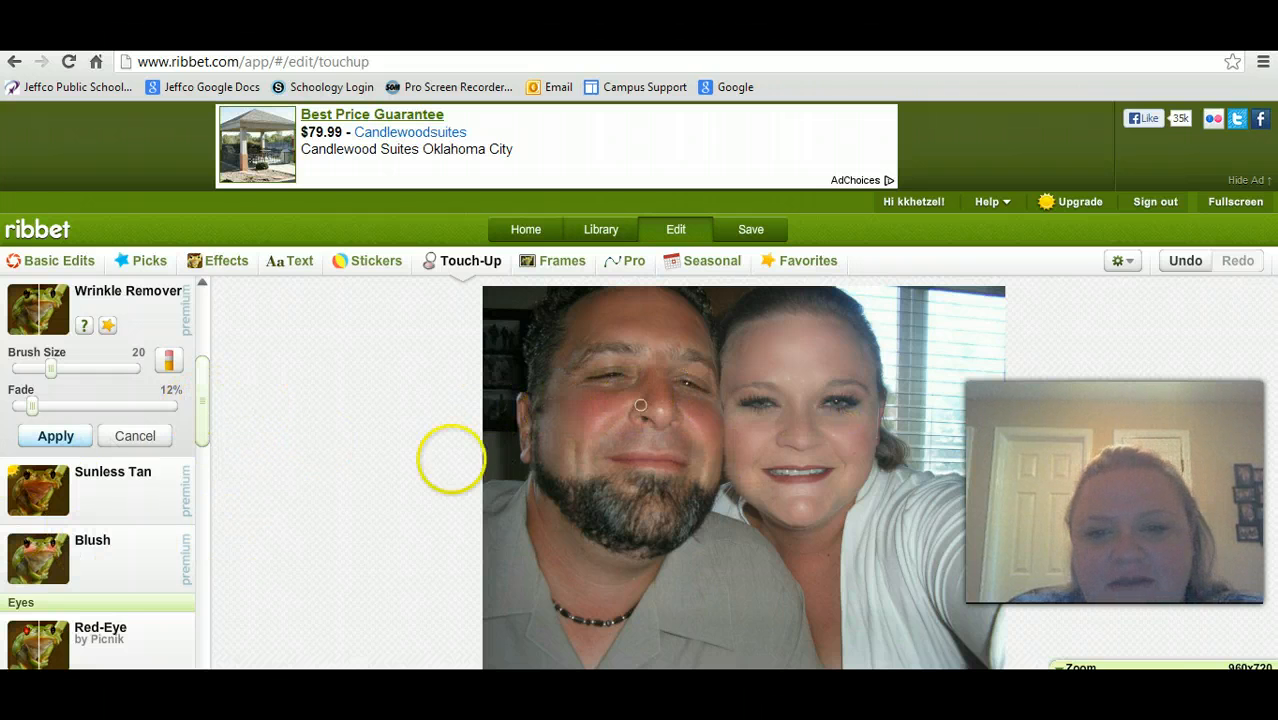
pyautogui.click(72, 645)
pyautogui.click(662, 514)
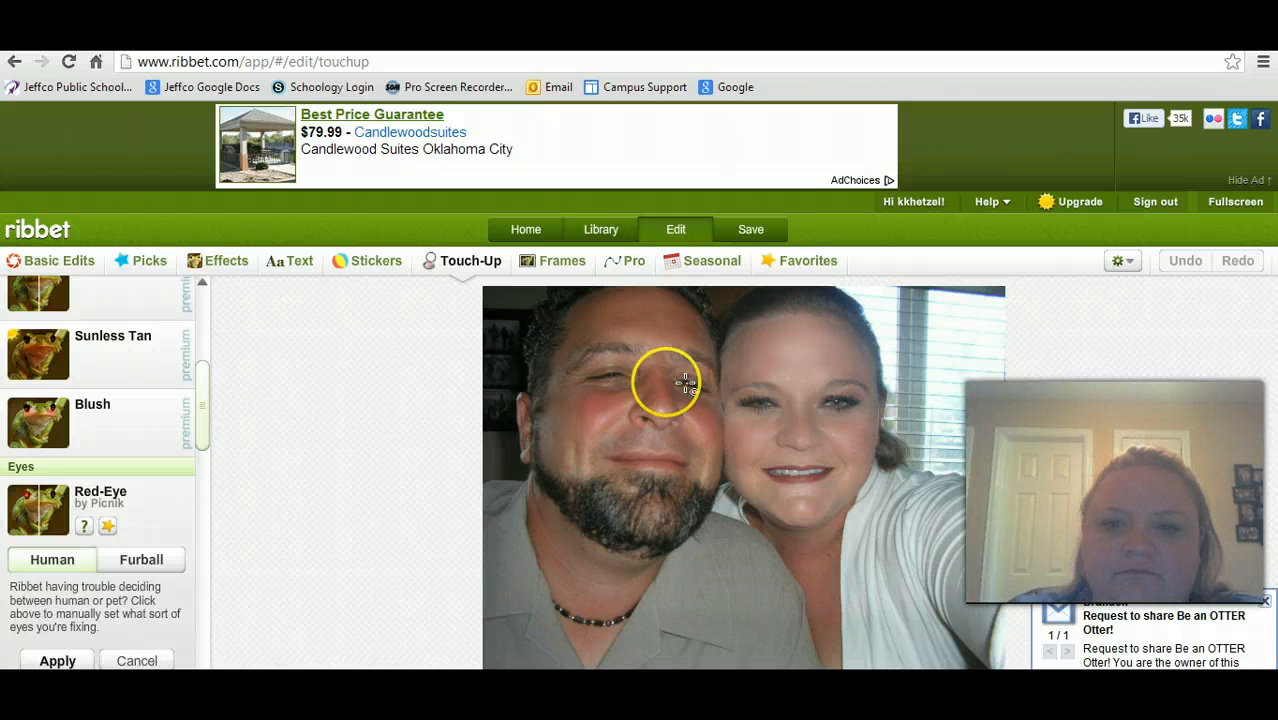
# Step: Fix red-eye on the man's eye and dismiss the share notification
pyautogui.click(613, 374)
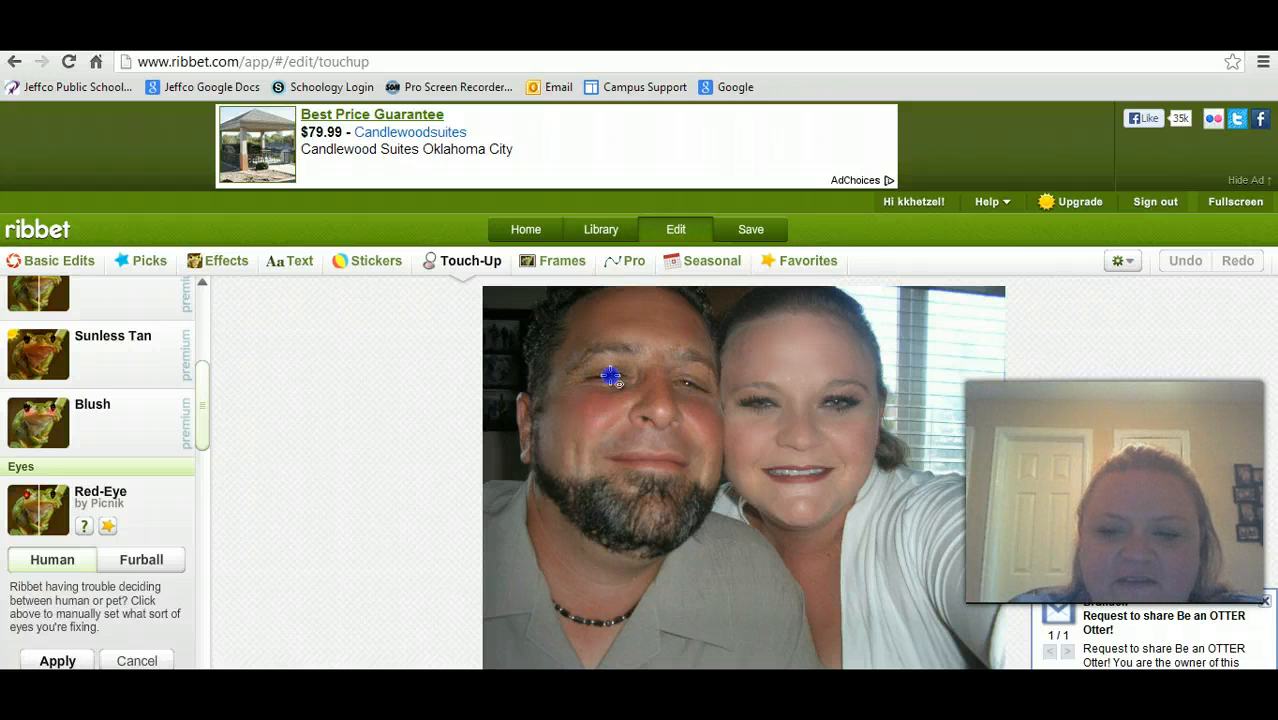
pyautogui.click(1263, 606)
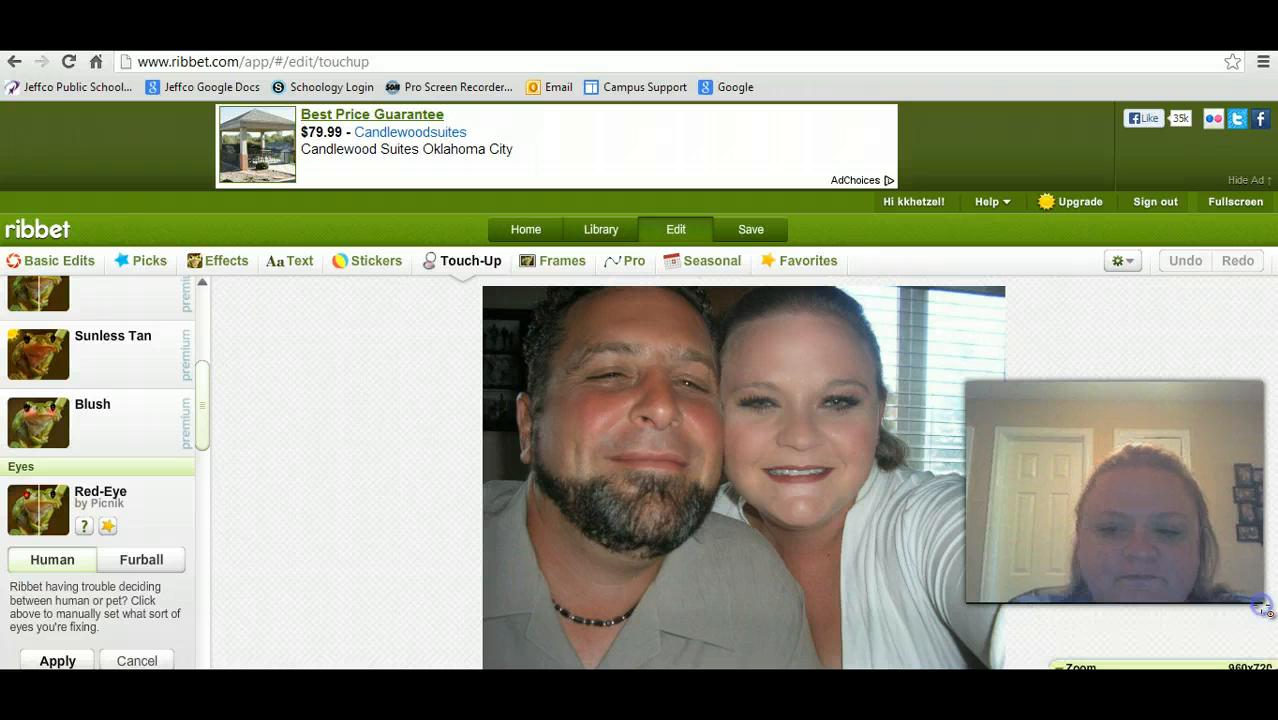
pyautogui.moveTo(196, 428); pyautogui.dragTo(183, 482)
pyautogui.click(116, 438)
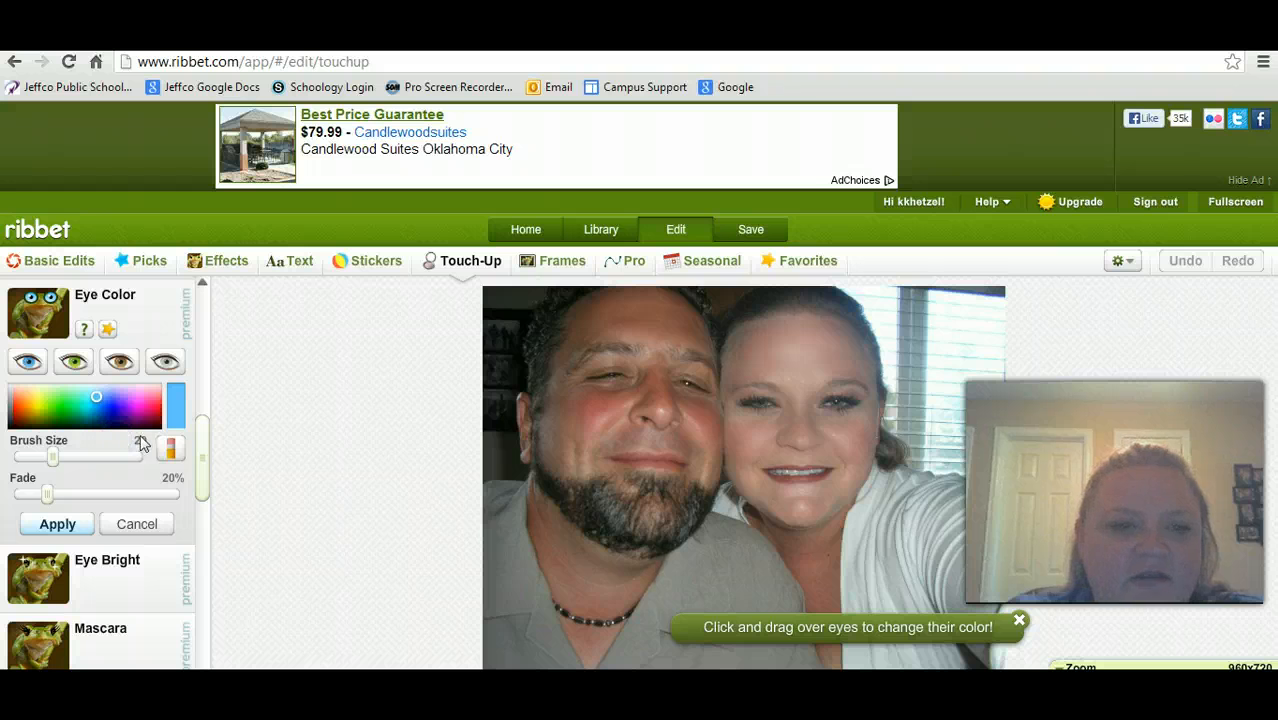
pyautogui.click(30, 364)
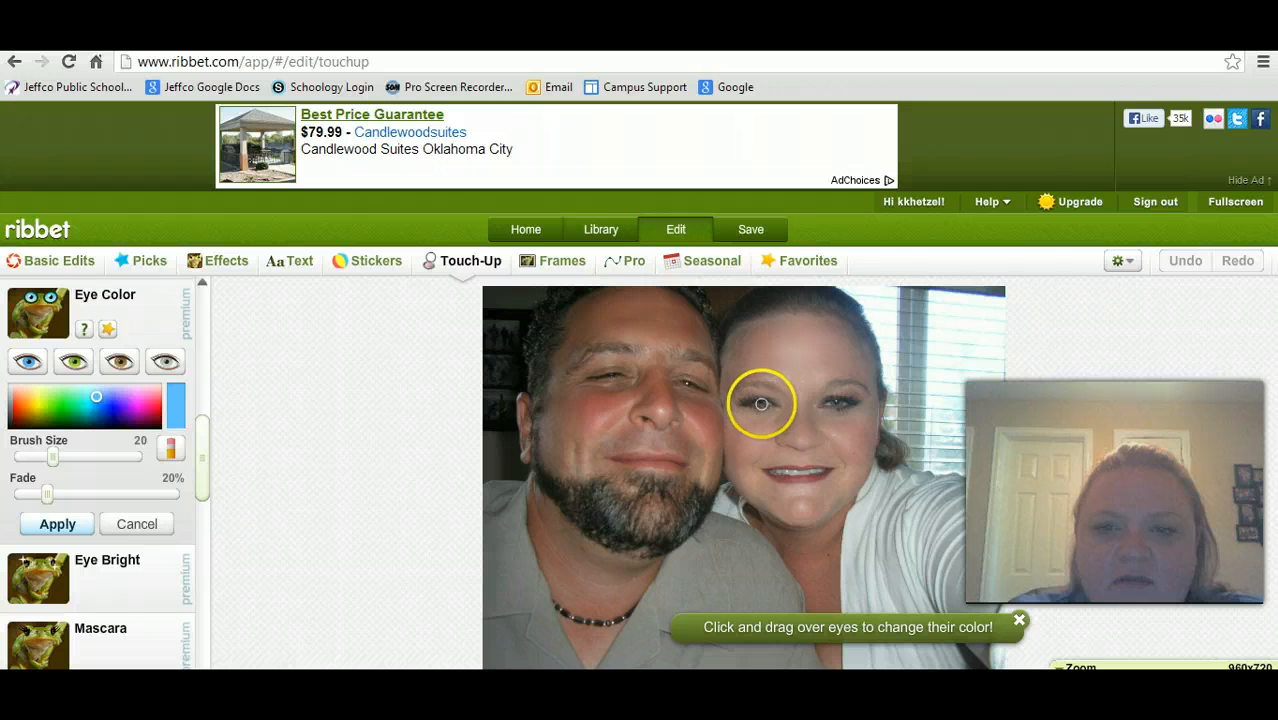
pyautogui.moveTo(800, 406); pyautogui.dragTo(837, 405)
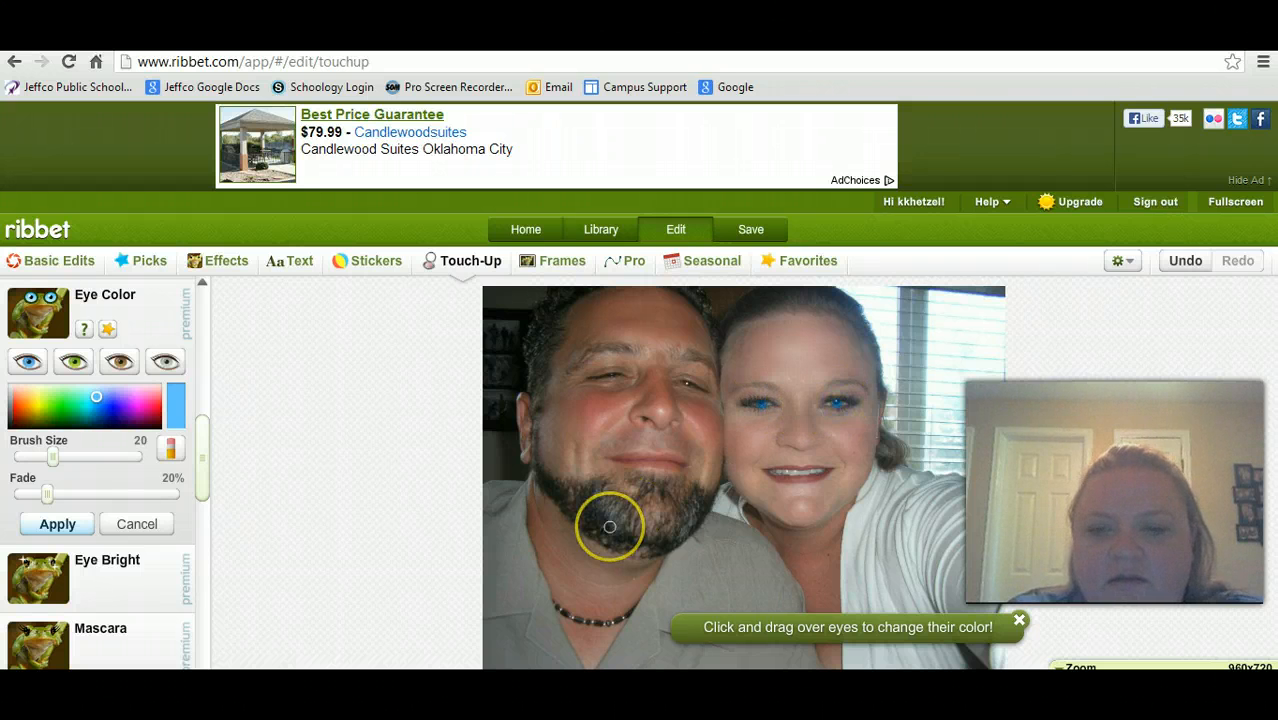
pyautogui.click(152, 524)
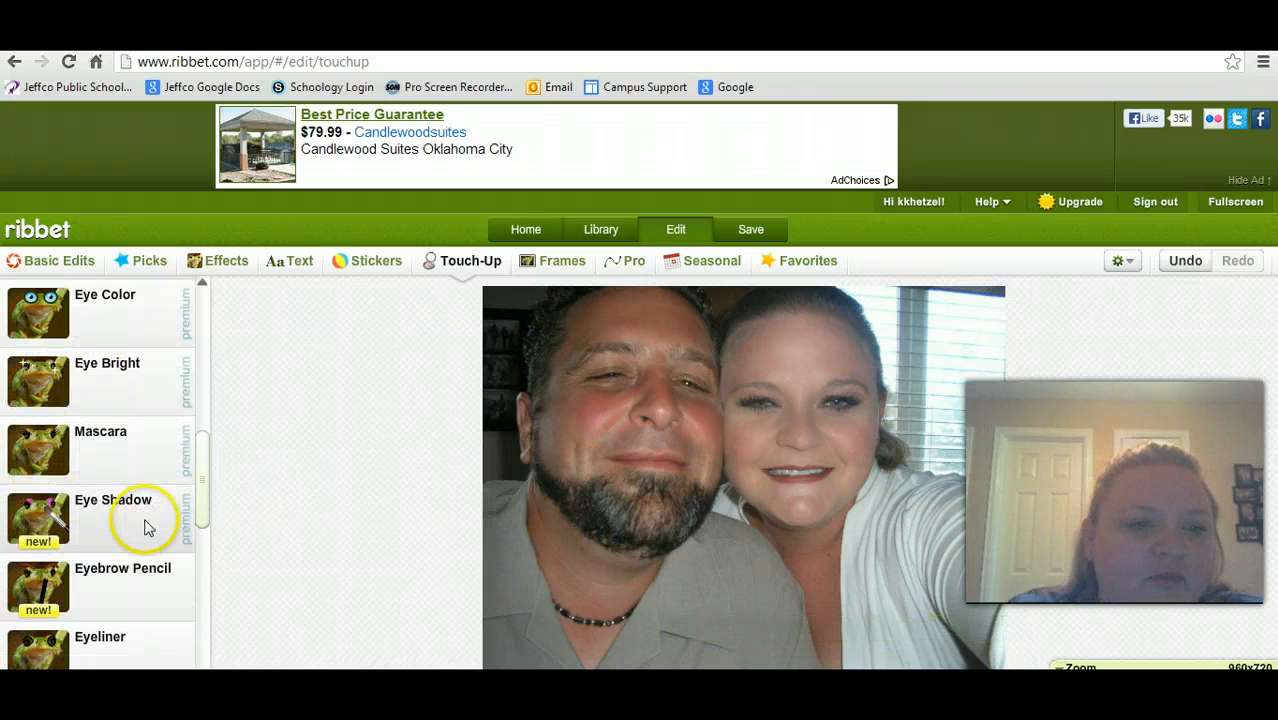
# Step: Darken the lashes on both of the woman's eyes with mascara at brush size 32 and keep it
pyautogui.click(108, 452)
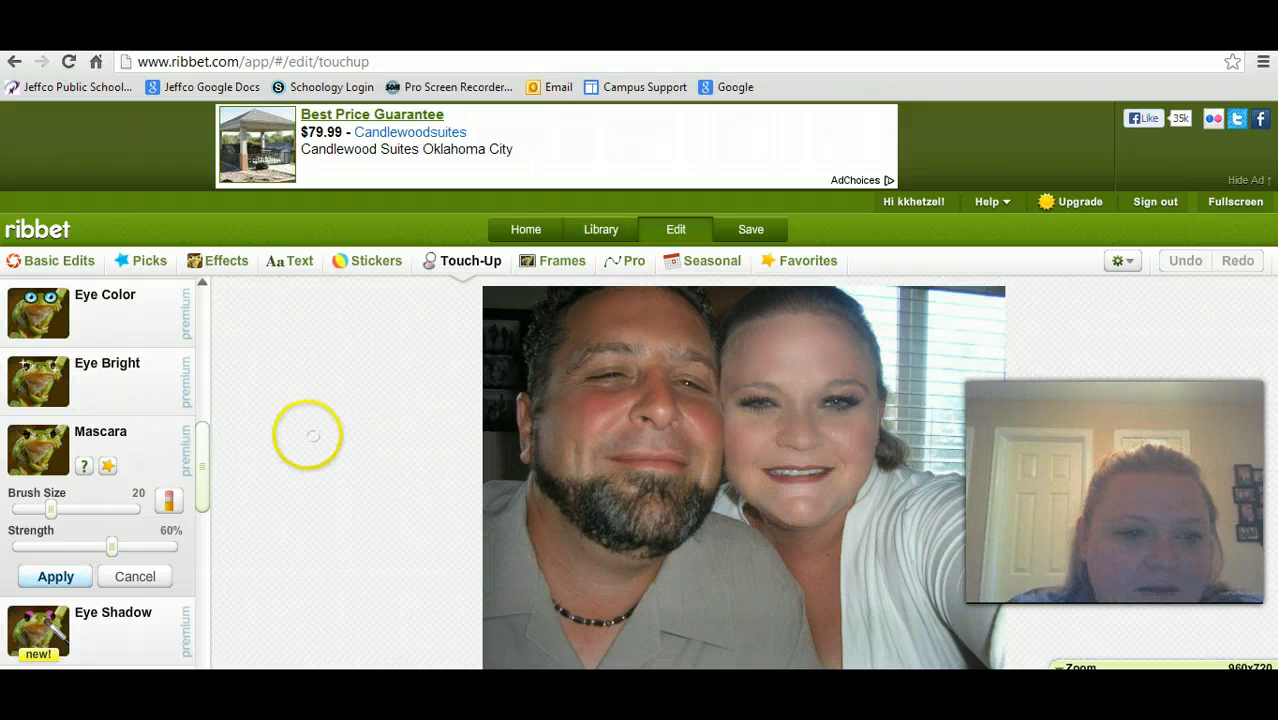
pyautogui.moveTo(50, 509); pyautogui.dragTo(60, 510)
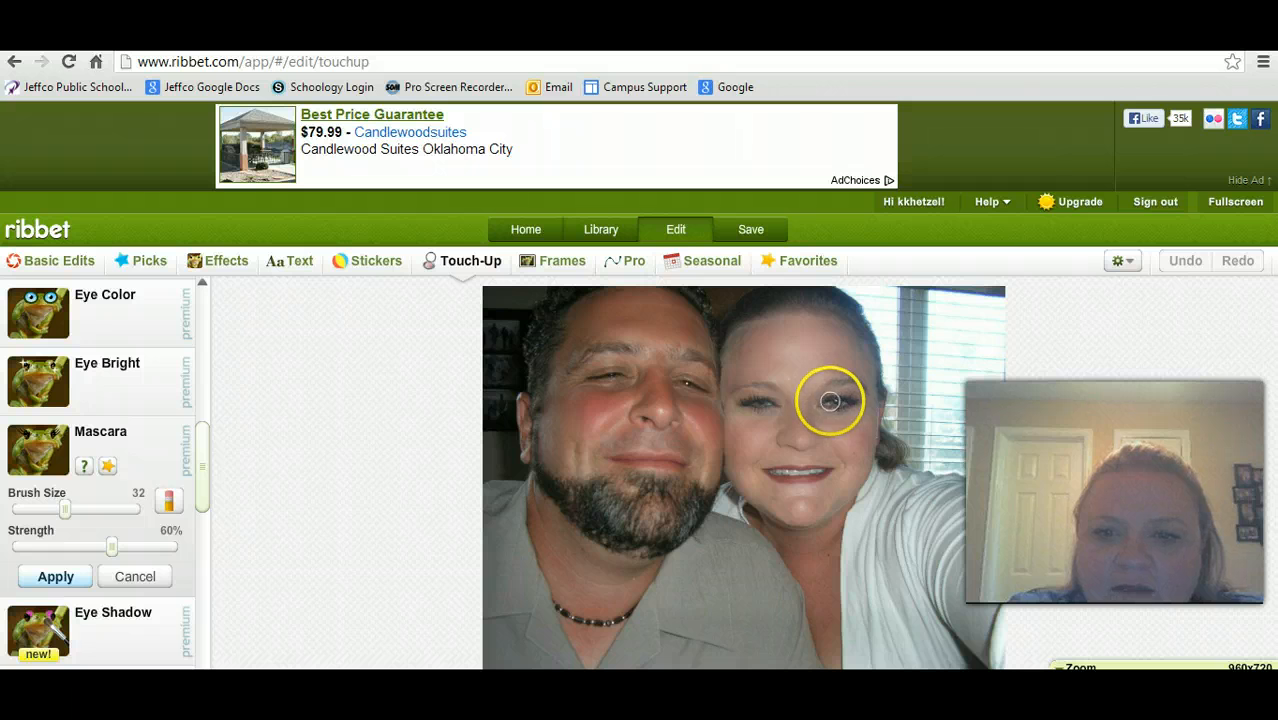
pyautogui.moveTo(830, 401); pyautogui.dragTo(840, 402)
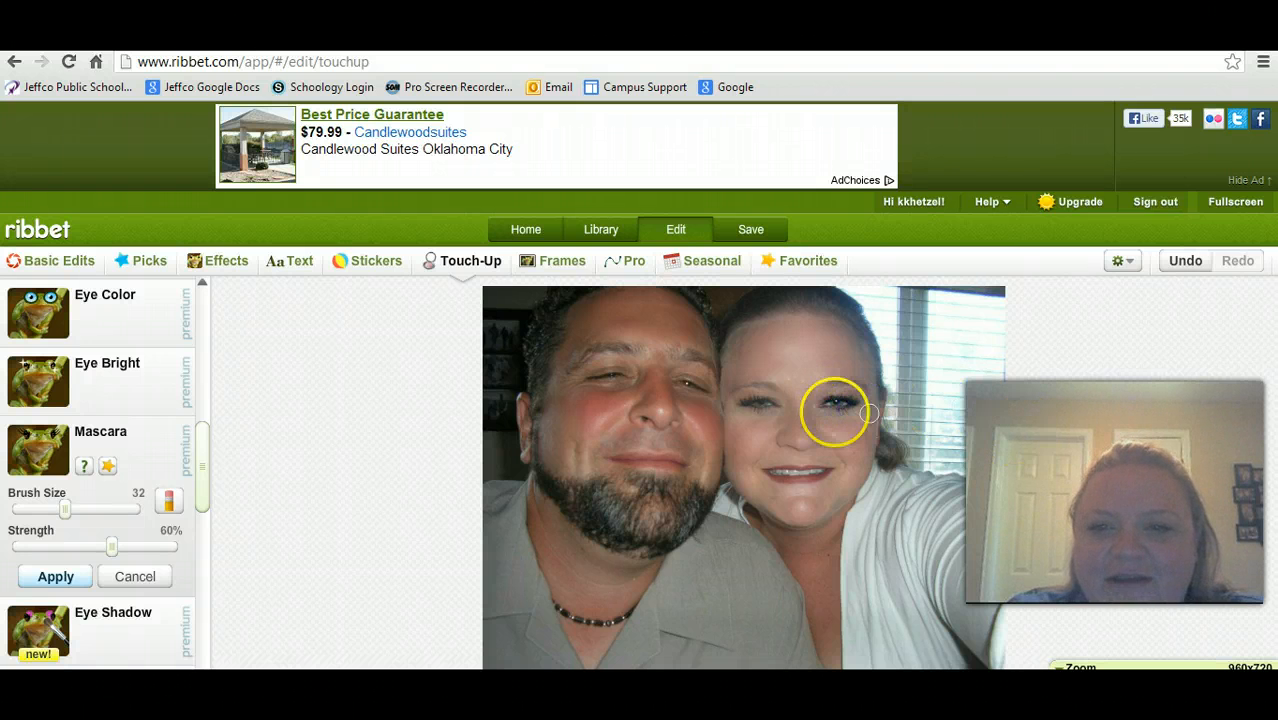
pyautogui.click(782, 406)
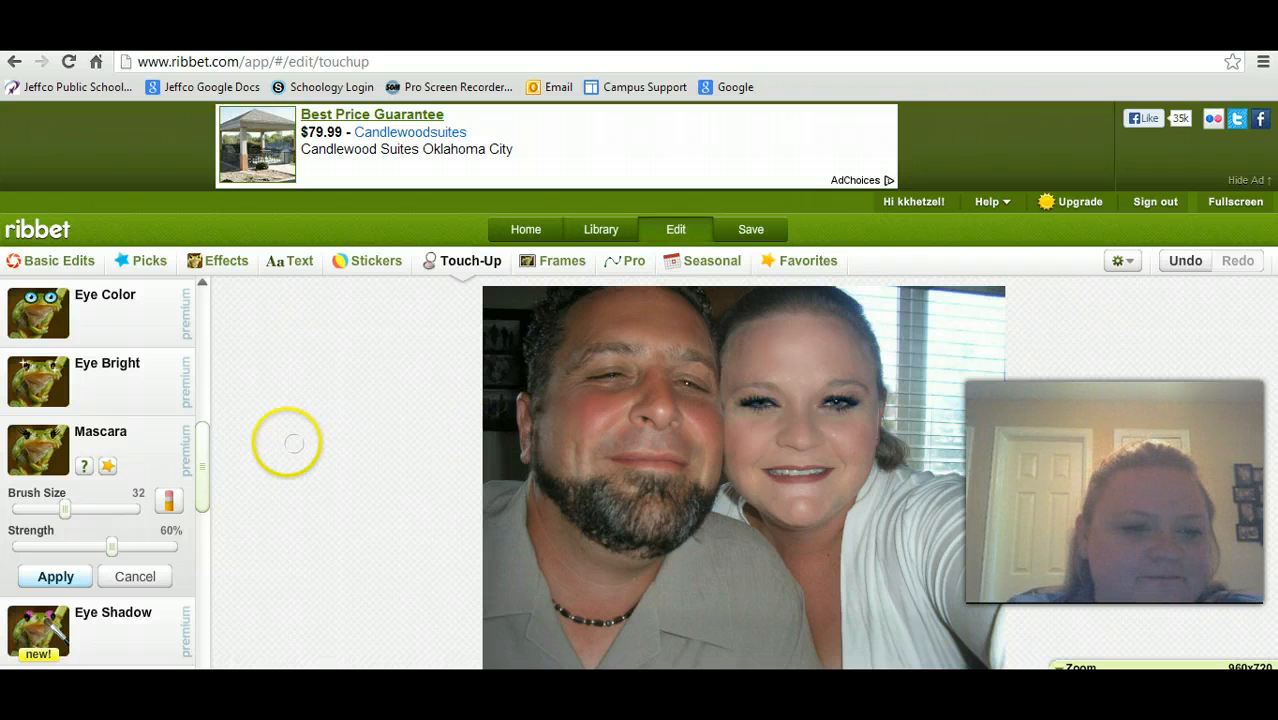
pyautogui.click(57, 576)
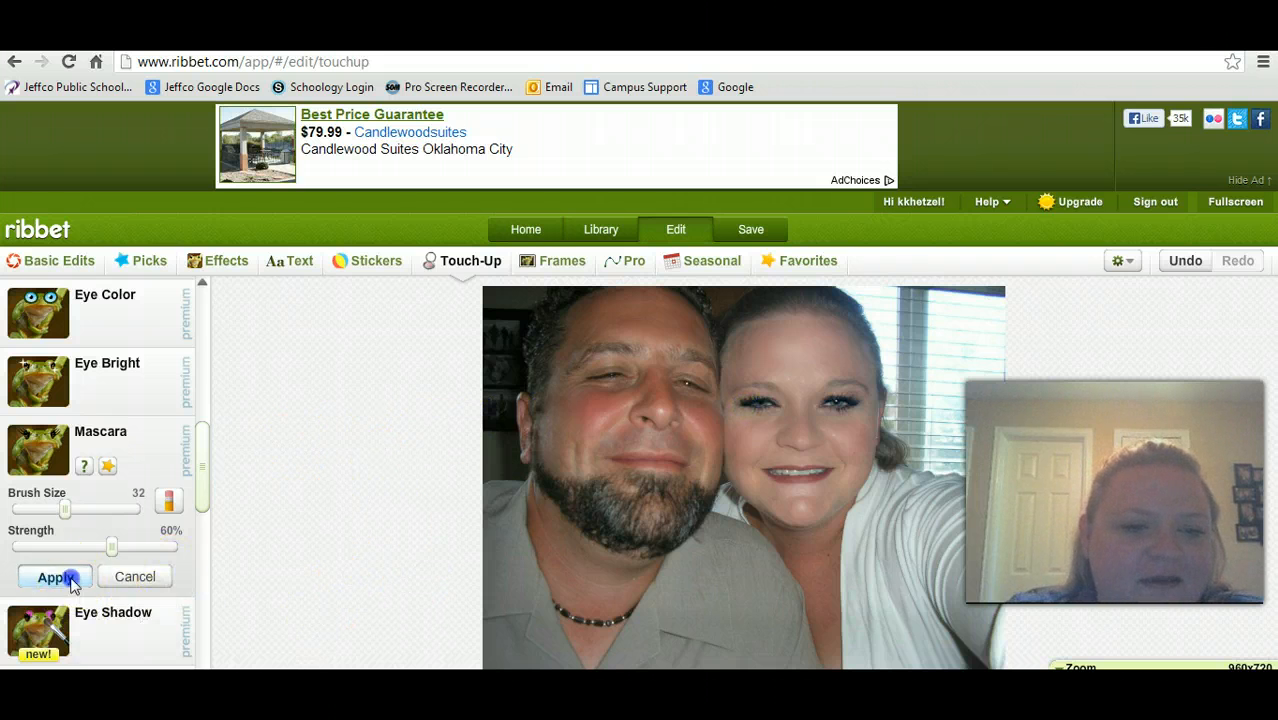
pyautogui.click(80, 585)
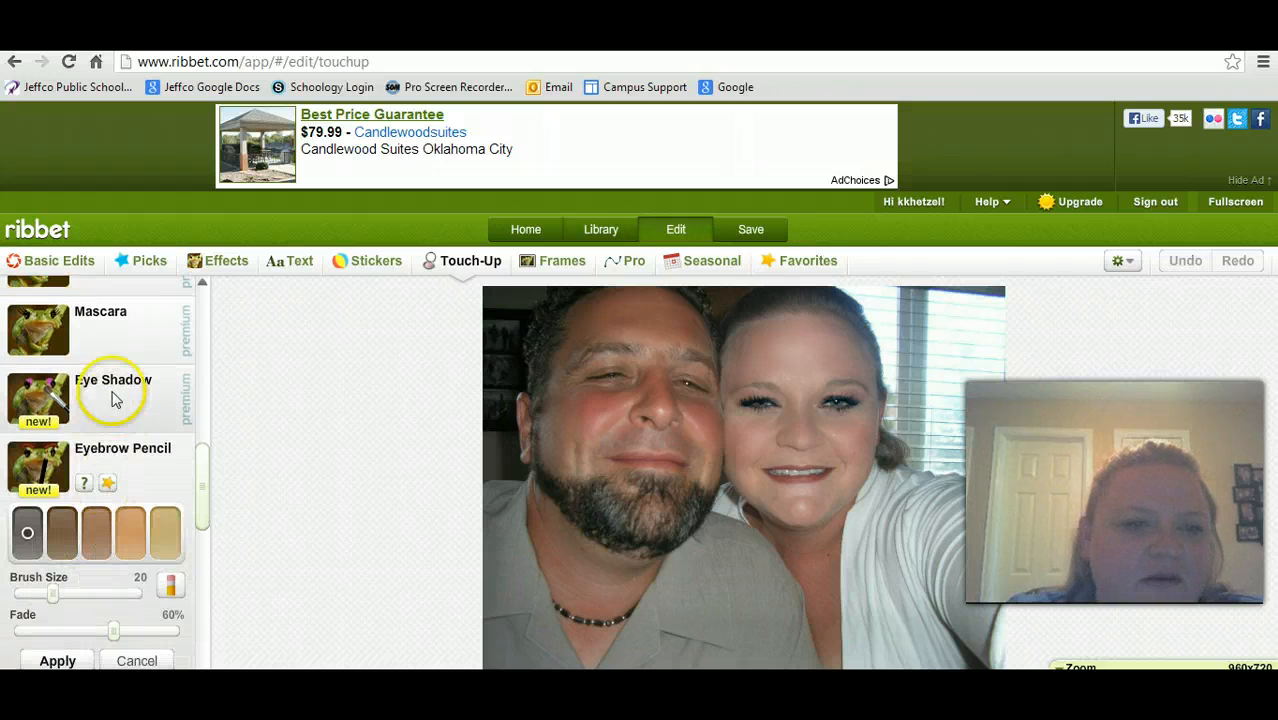
# Step: Fill in the woman's eyebrows with medium brown pencil at size 13, keep it, then begin whitening teeth
pyautogui.click(84, 535)
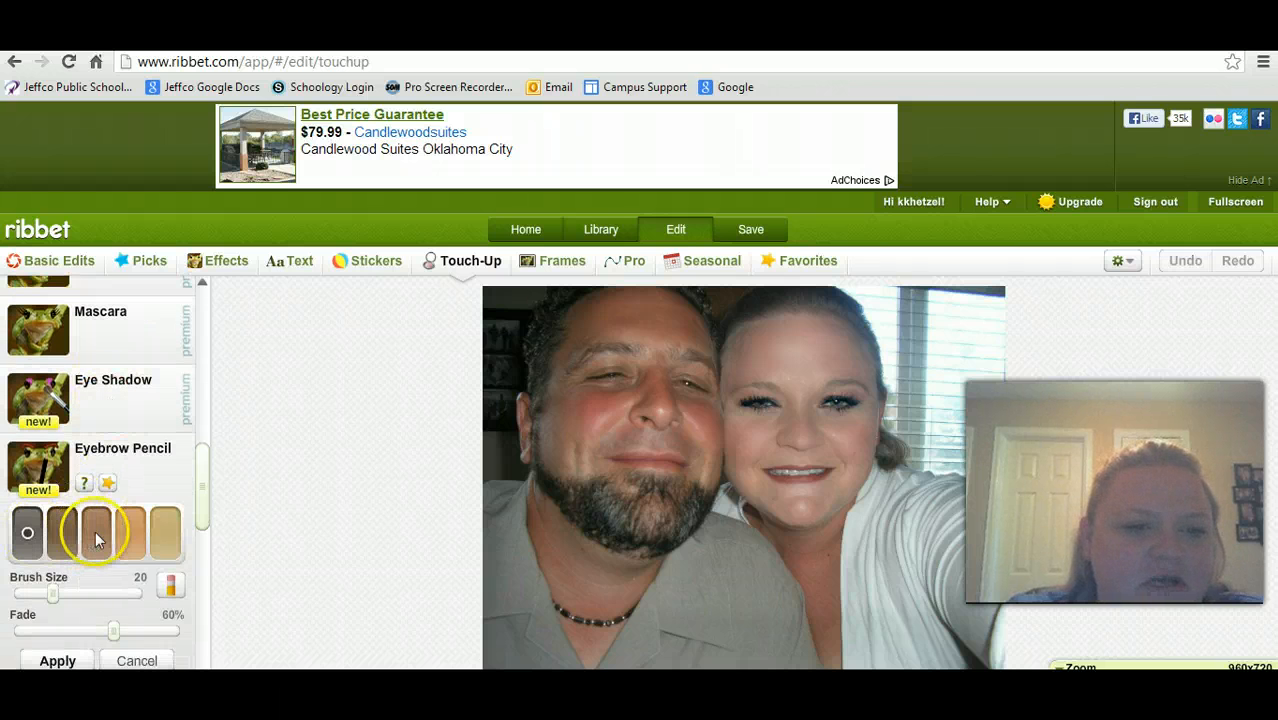
pyautogui.click(96, 532)
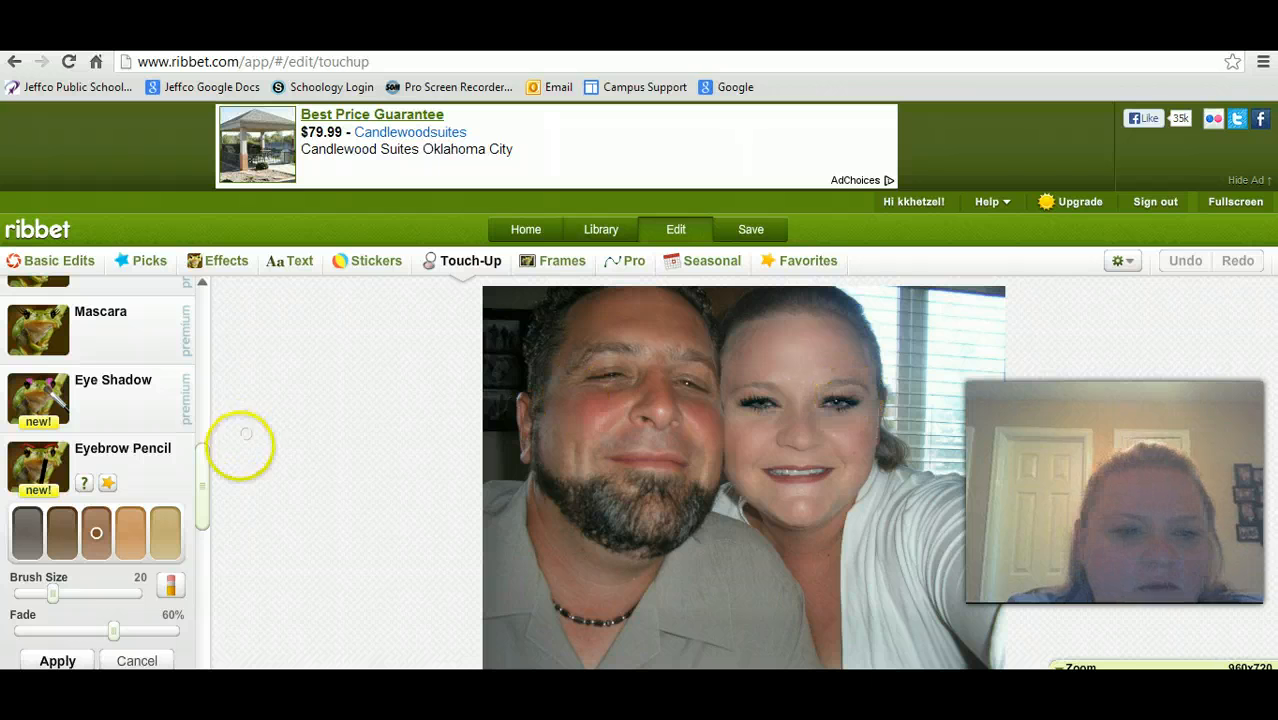
pyautogui.moveTo(47, 594); pyautogui.dragTo(43, 594)
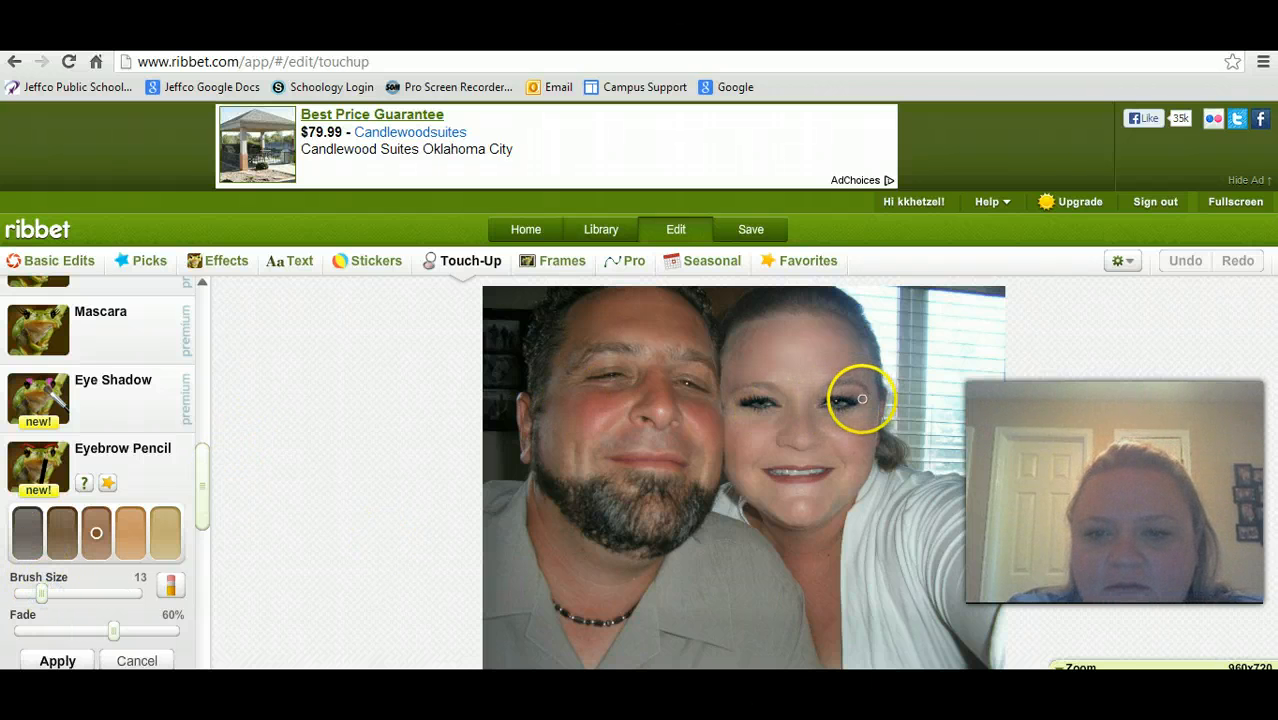
pyautogui.moveTo(862, 399); pyautogui.dragTo(856, 395)
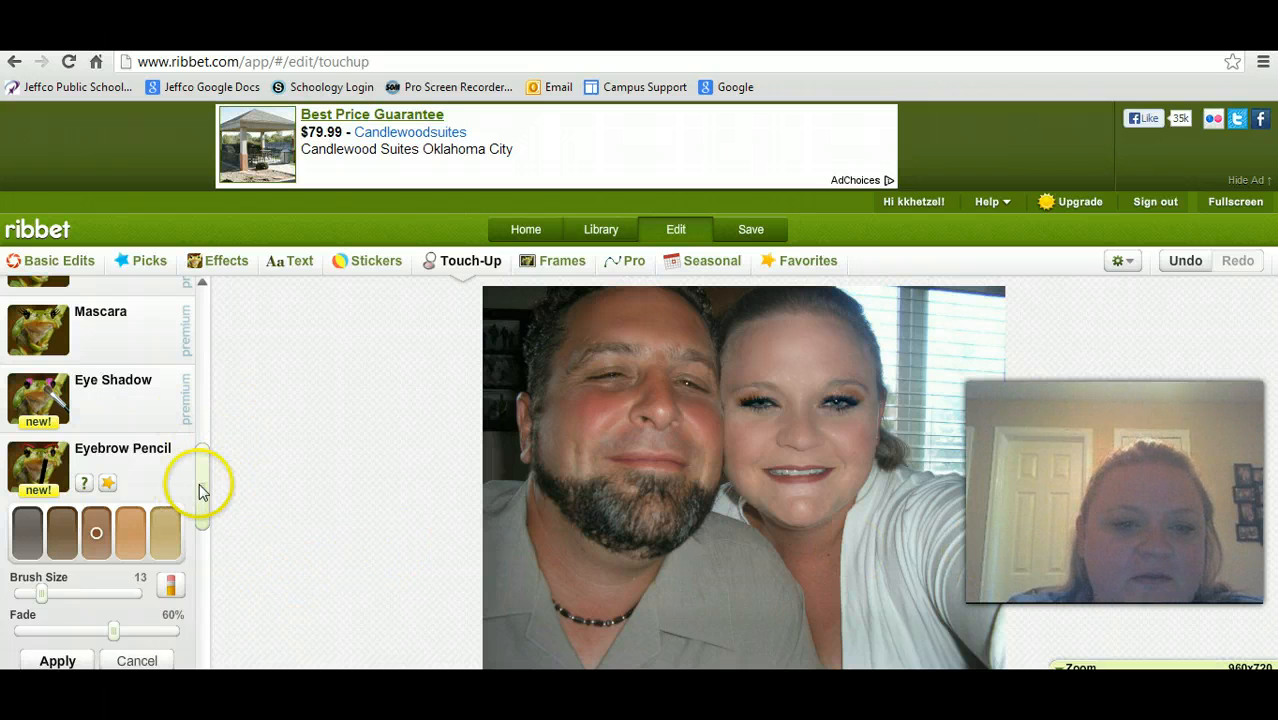
pyautogui.moveTo(200, 489); pyautogui.dragTo(194, 531)
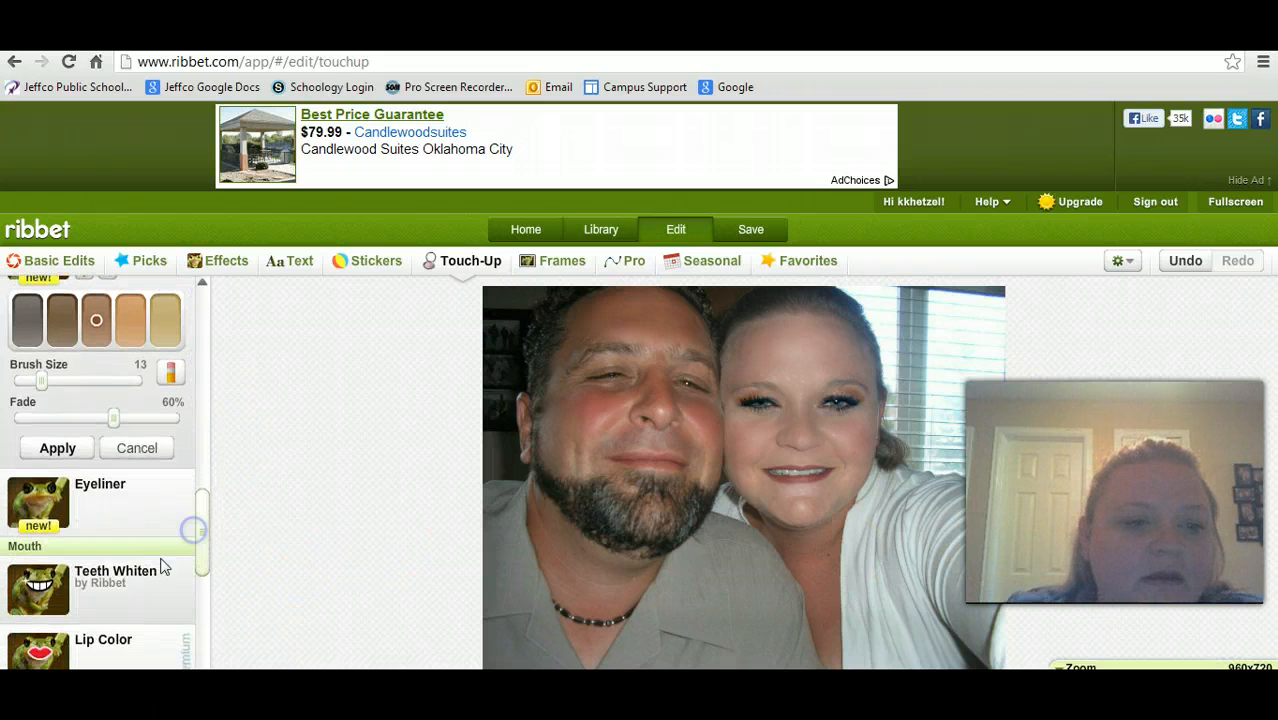
pyautogui.click(114, 590)
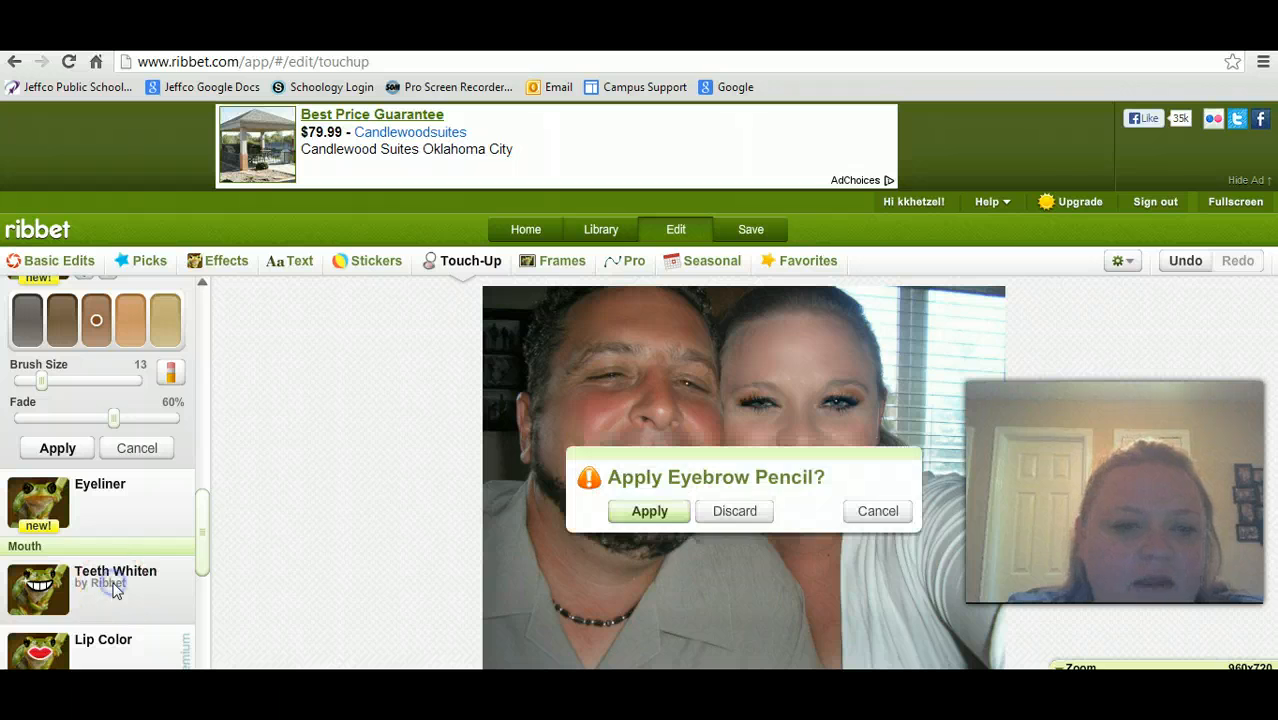
pyautogui.click(650, 514)
pyautogui.moveTo(807, 466); pyautogui.dragTo(793, 471)
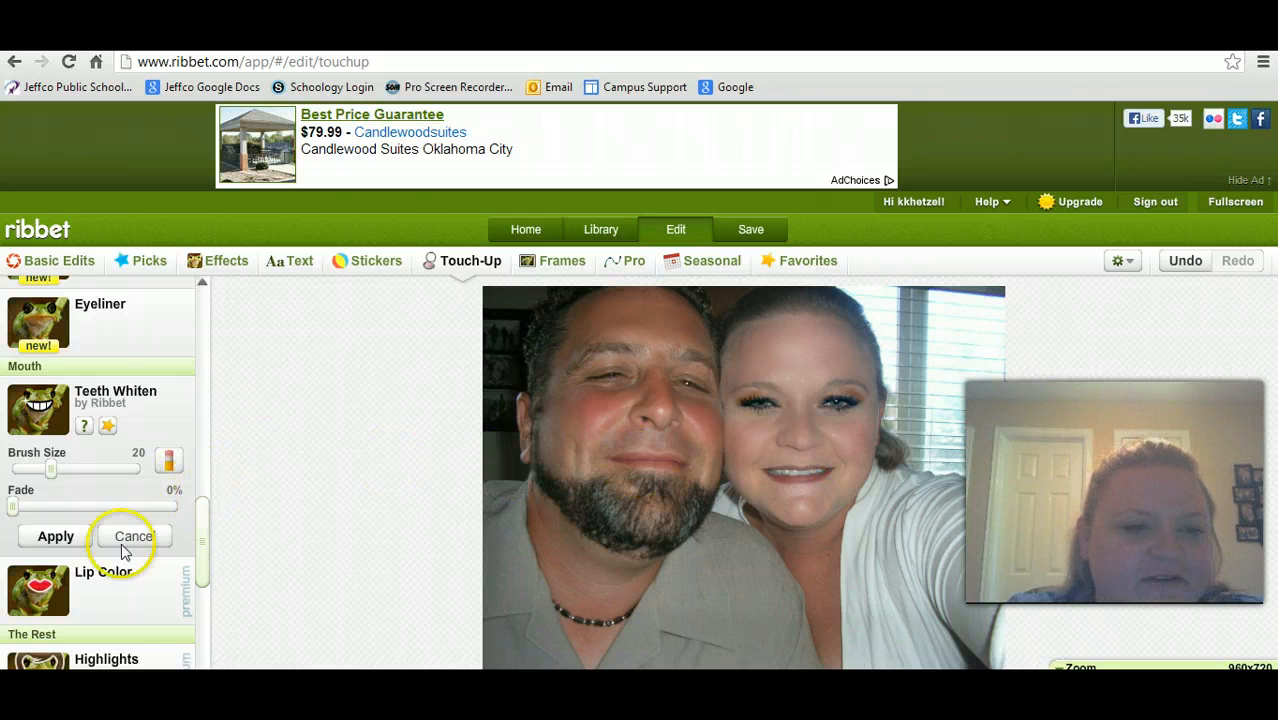
# Step: Keep the teeth whitening, then try the first lipstick shade on her lips and discard it
pyautogui.click(102, 580)
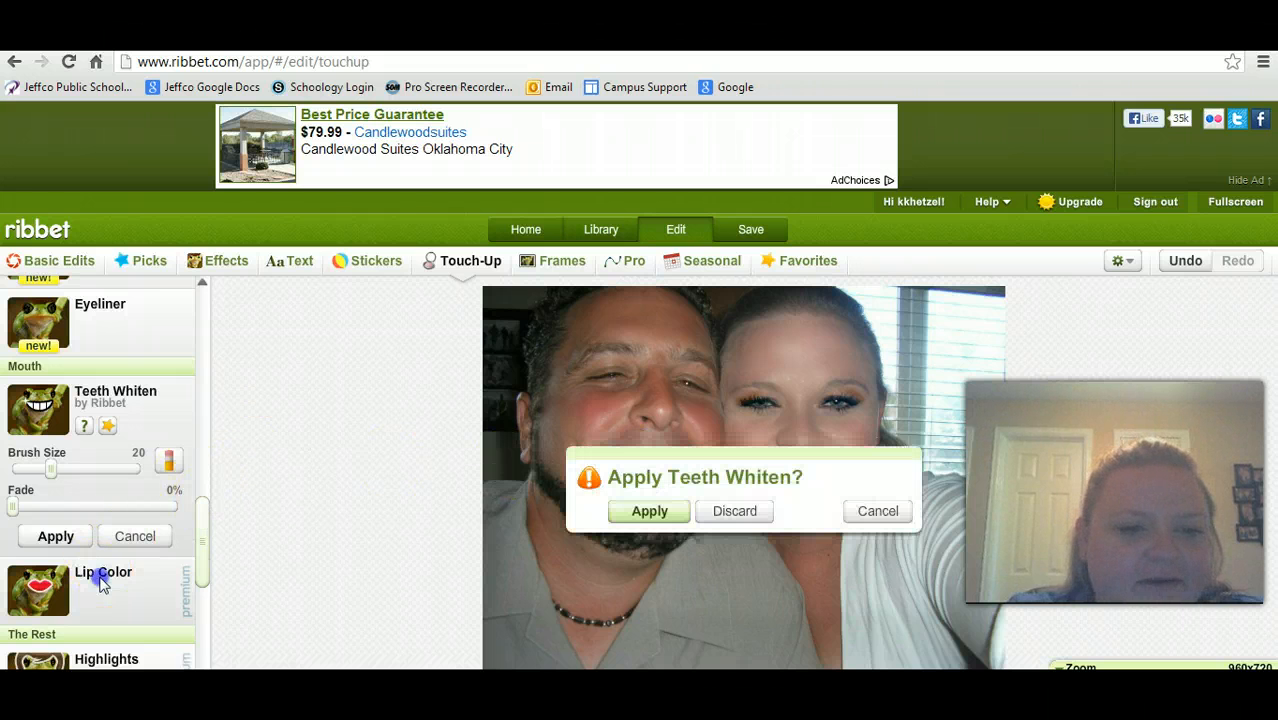
pyautogui.click(624, 513)
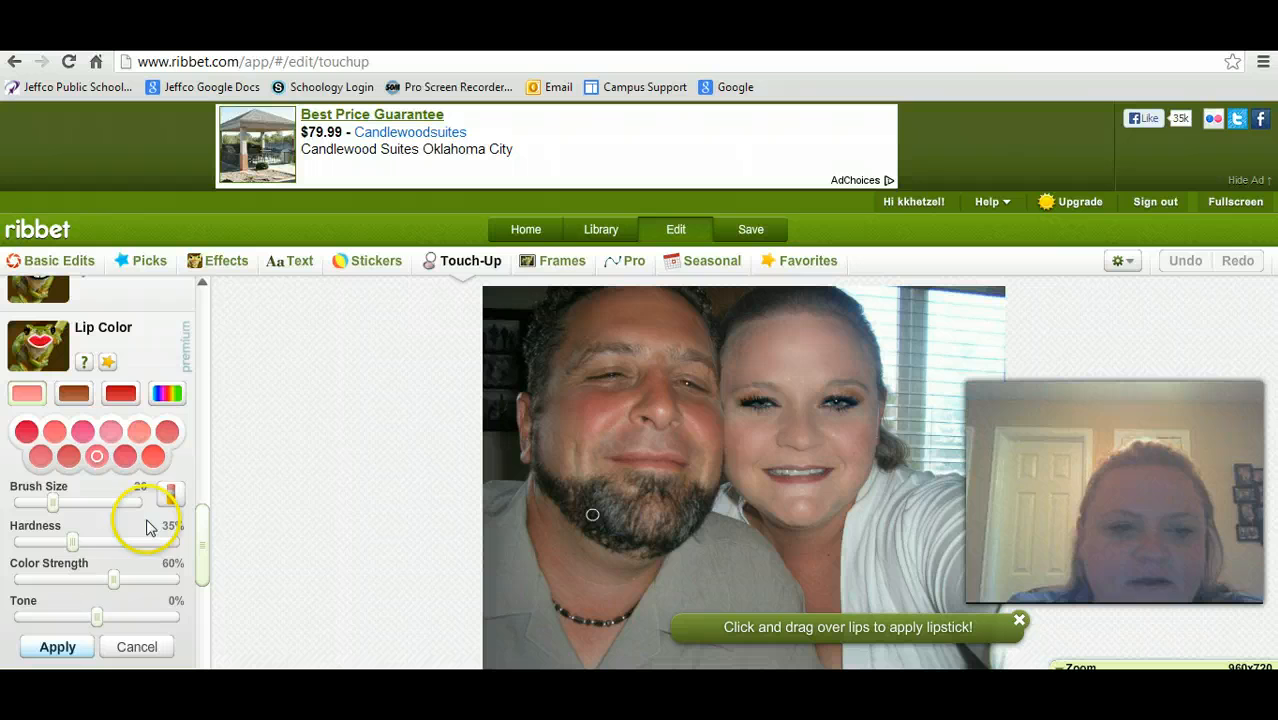
pyautogui.click(27, 432)
pyautogui.moveTo(792, 480); pyautogui.dragTo(800, 478)
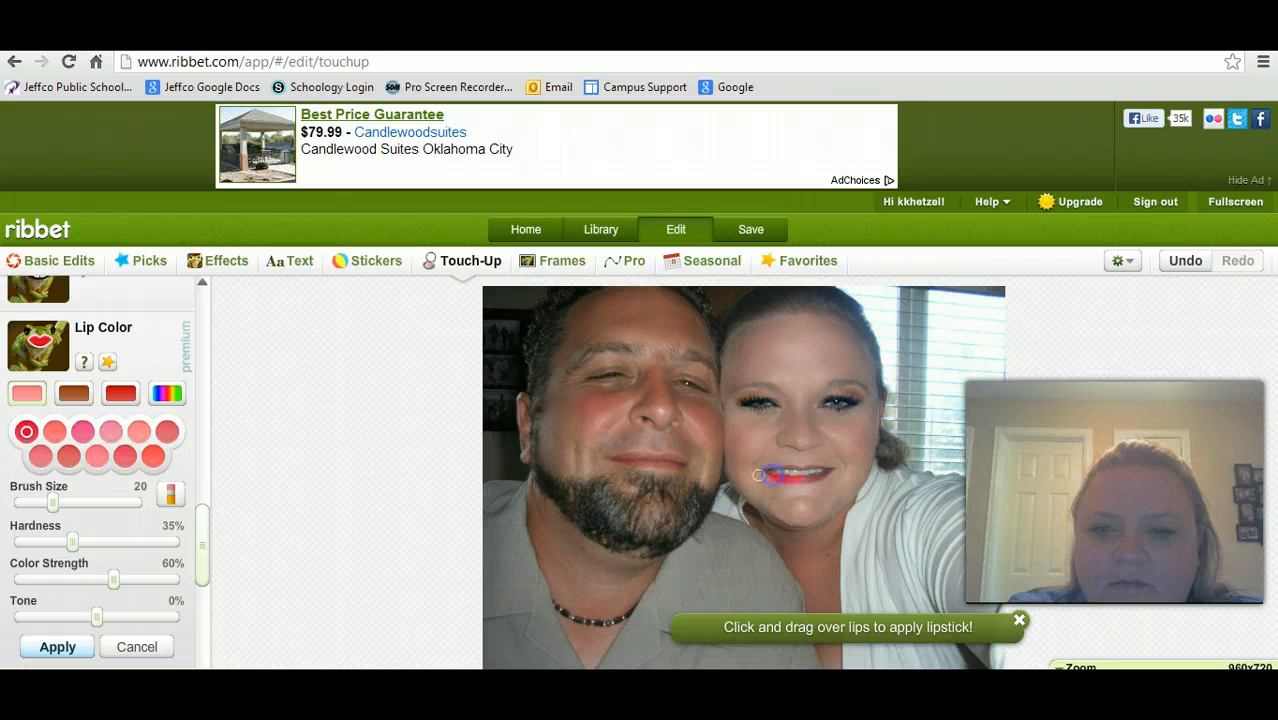
pyautogui.click(151, 648)
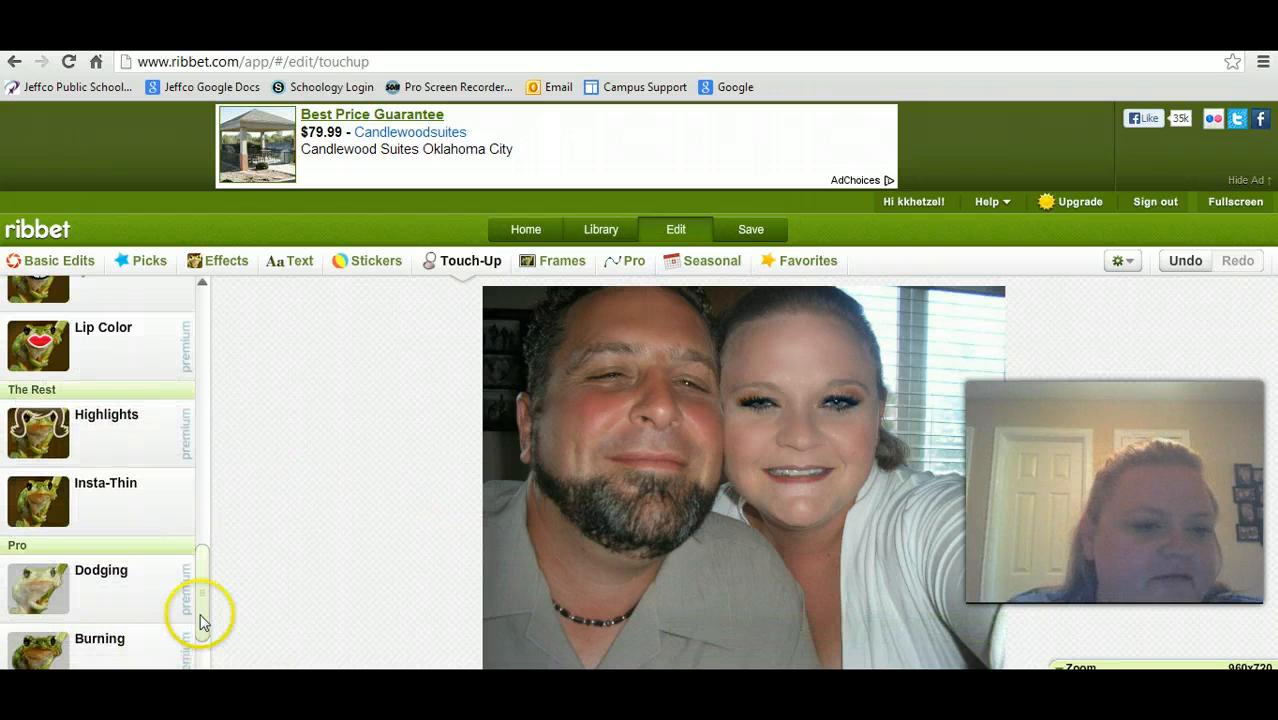
pyautogui.moveTo(203, 583); pyautogui.dragTo(203, 617)
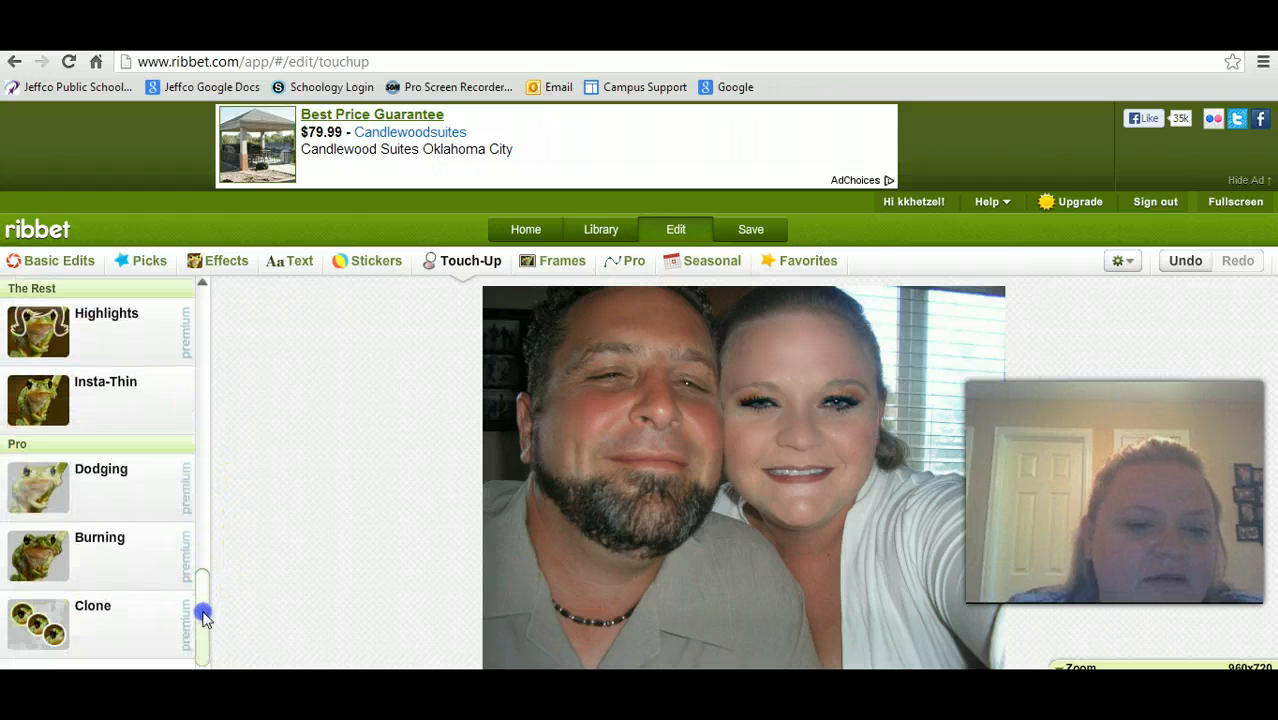
# Step: Clone the woman's eye into extra rows of eyes on her cheeks and apply the clone
pyautogui.click(72, 619)
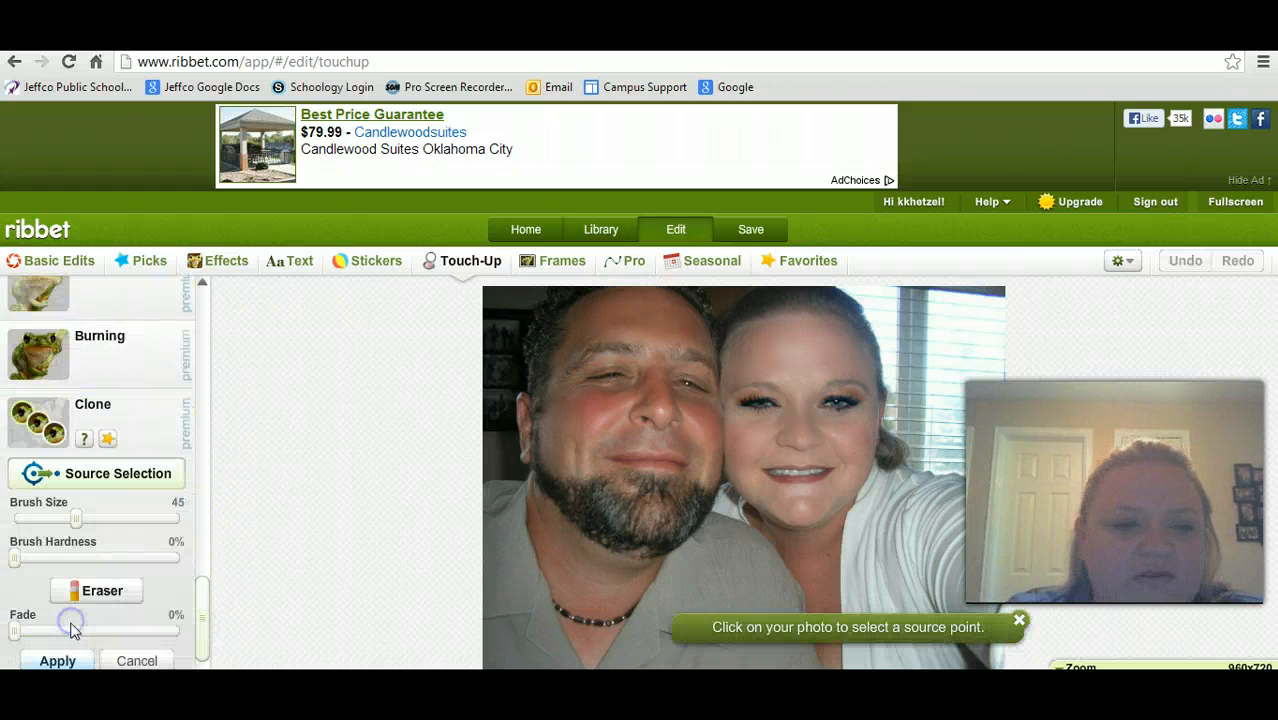
pyautogui.click(840, 401)
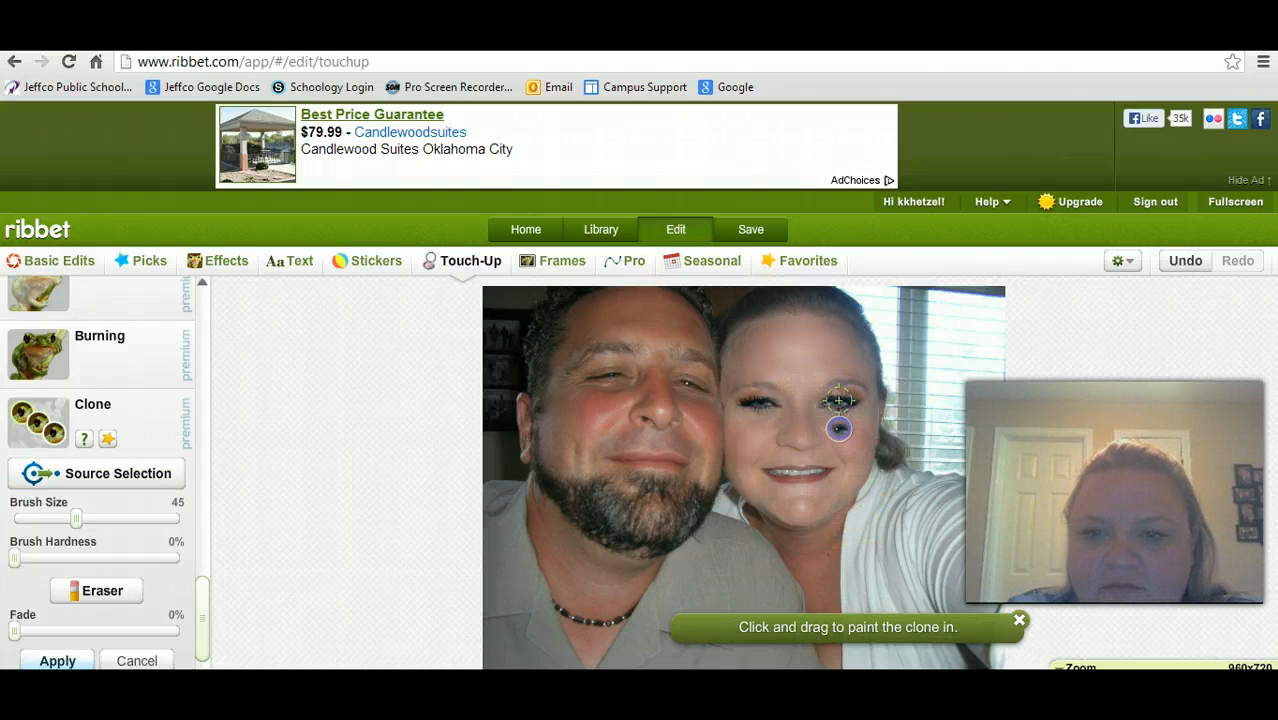
pyautogui.moveTo(781, 446); pyautogui.dragTo(756, 443)
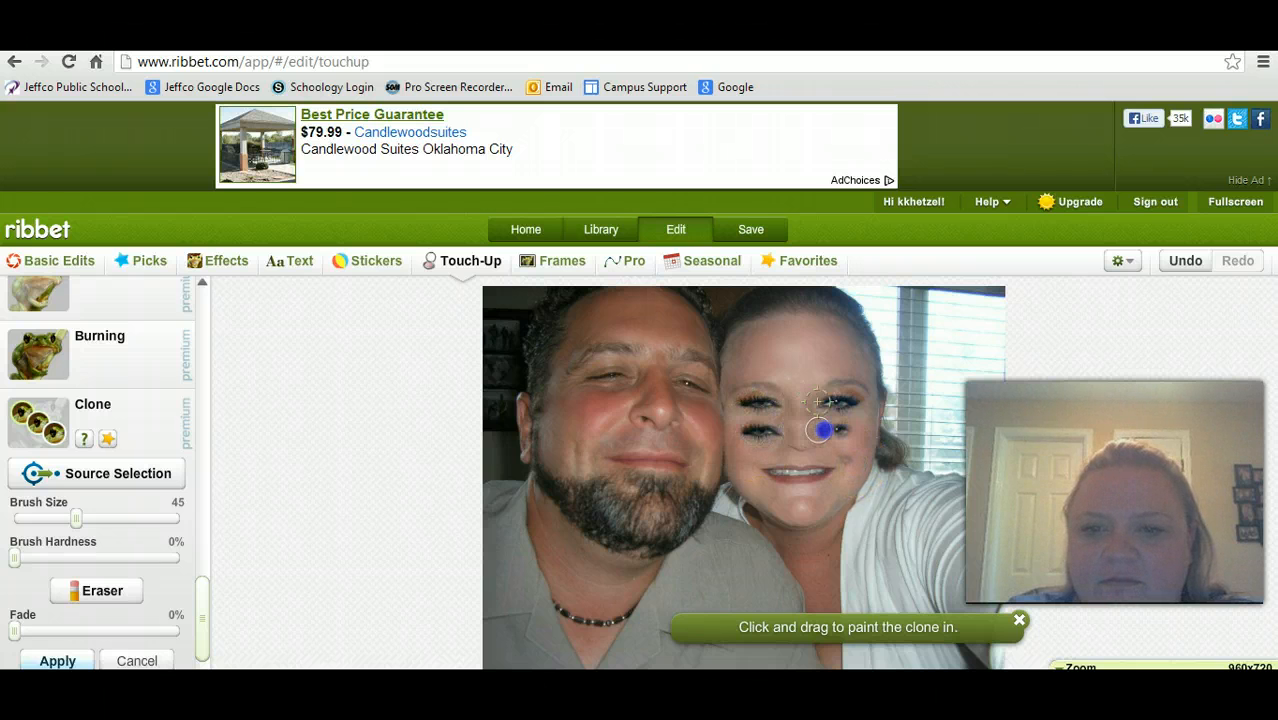
pyautogui.moveTo(847, 455); pyautogui.dragTo(854, 469)
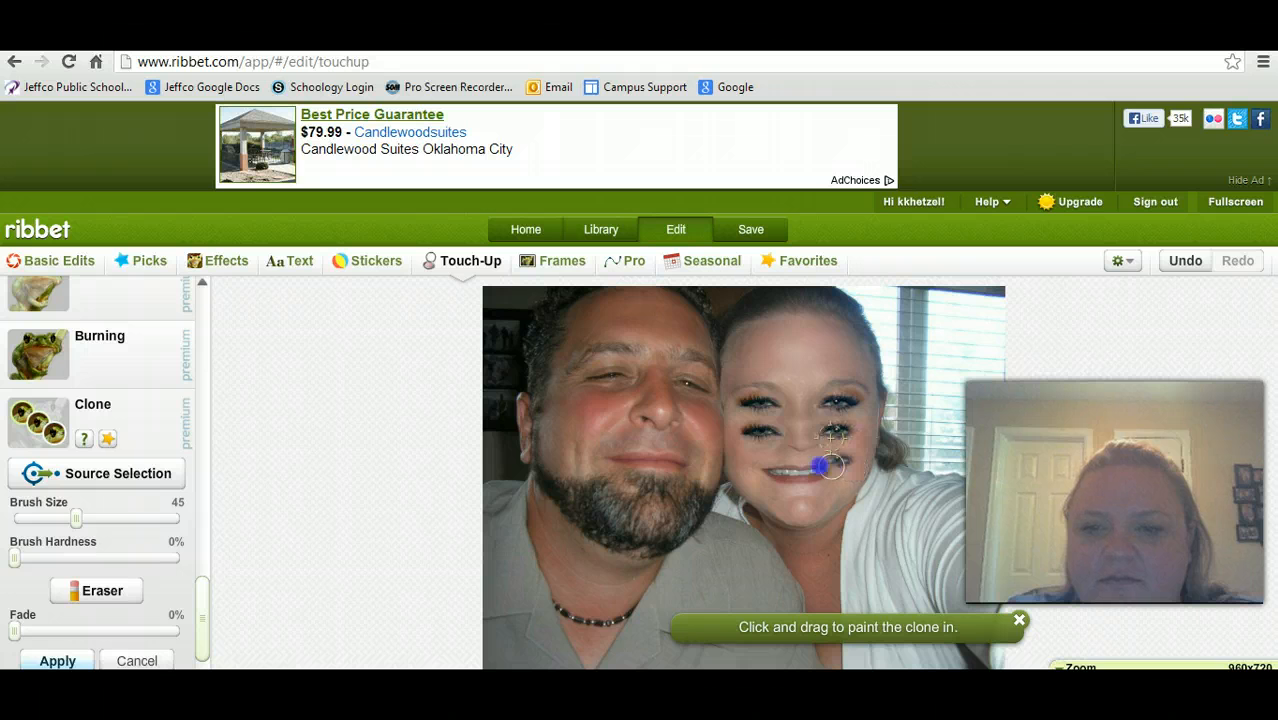
pyautogui.moveTo(747, 464); pyautogui.dragTo(745, 462)
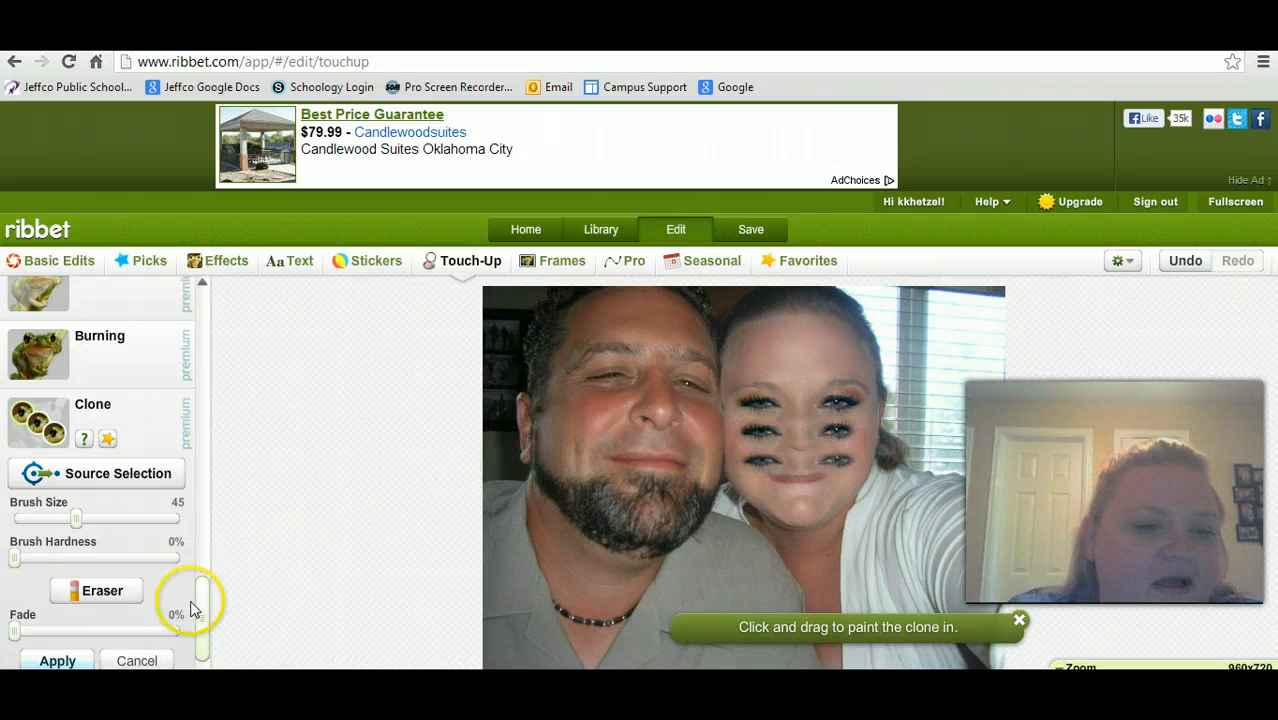
pyautogui.moveTo(203, 607); pyautogui.dragTo(205, 534)
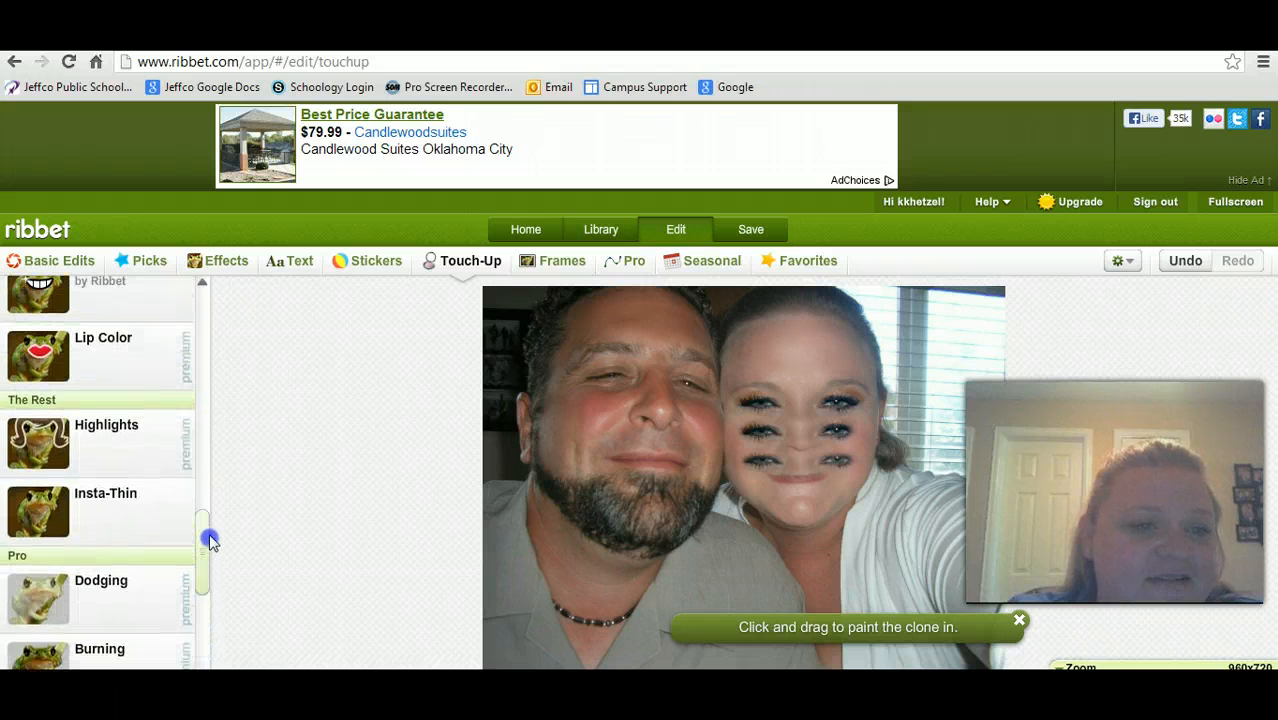
pyautogui.click(128, 432)
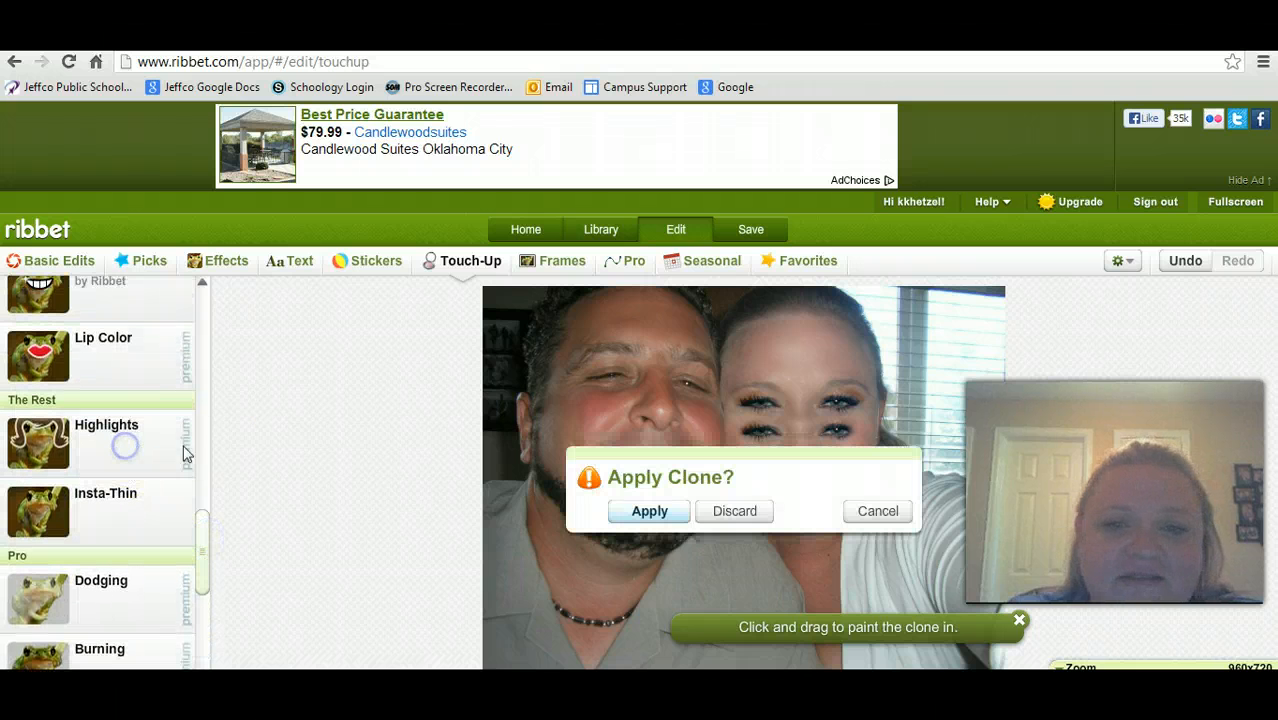
pyautogui.click(656, 511)
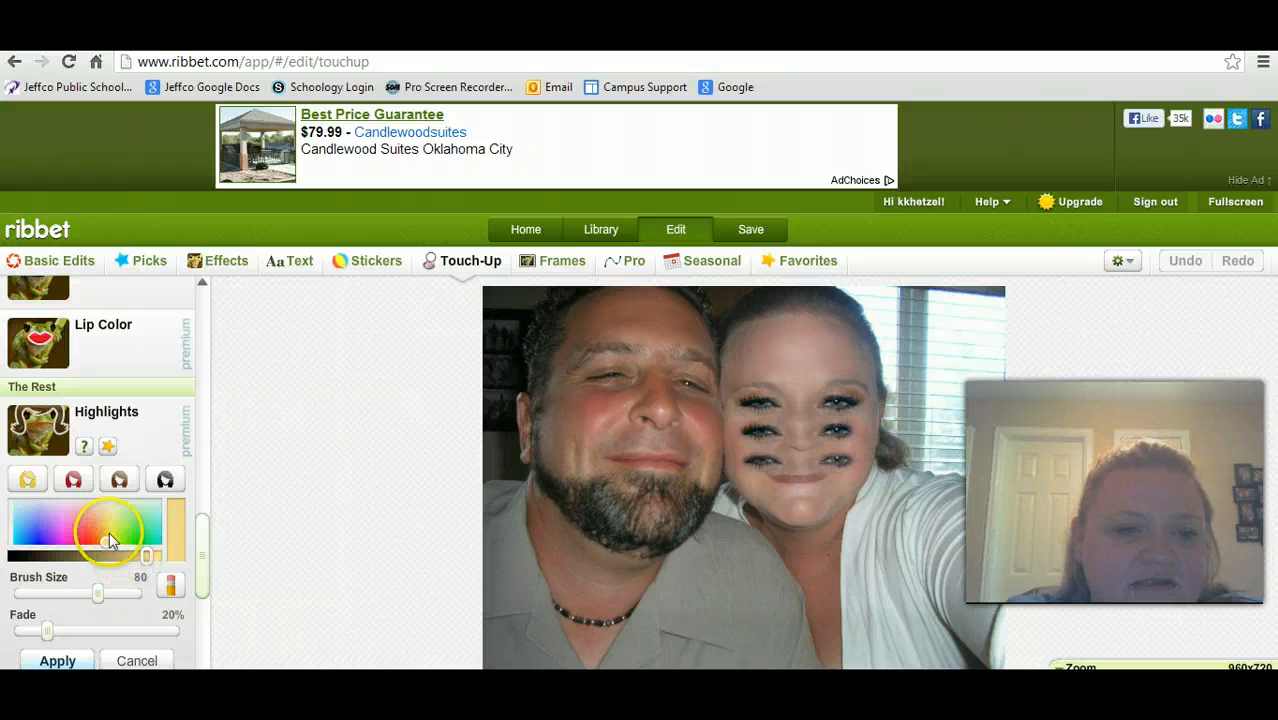
# Step: Try an orange highlight with brush size 27 near her forehead, then discard it
pyautogui.click(95, 532)
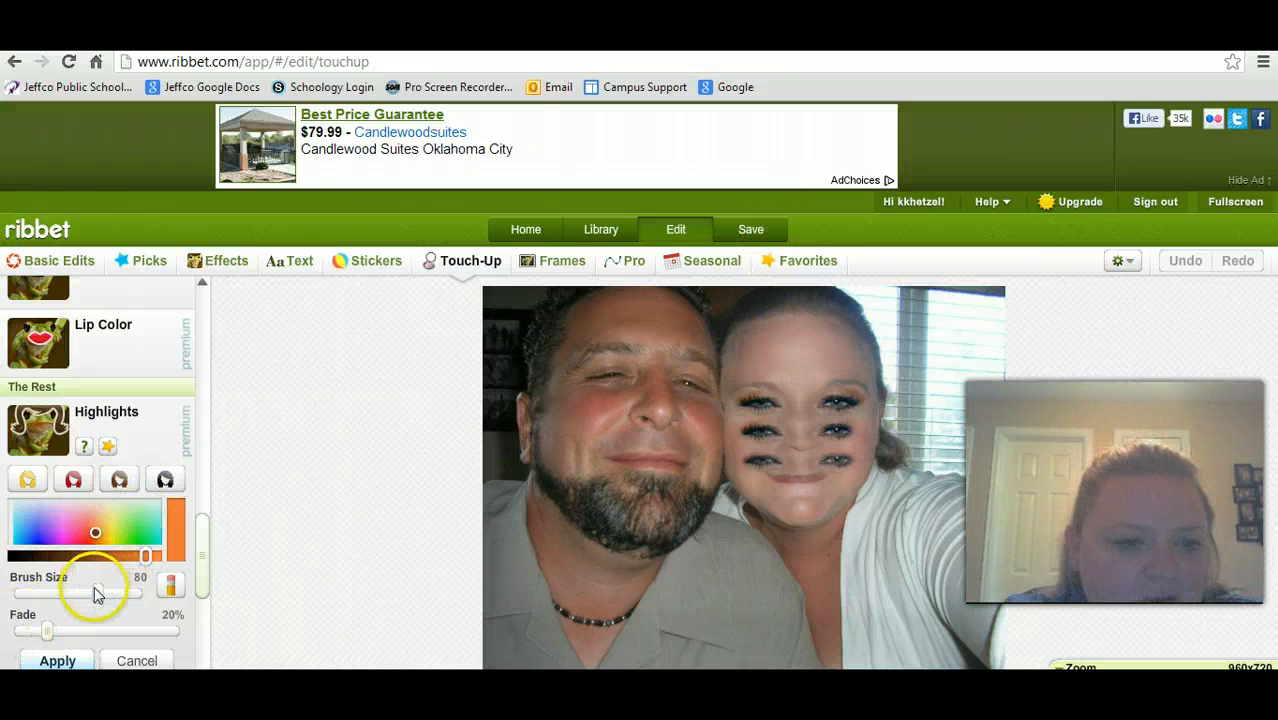
pyautogui.moveTo(95, 594); pyautogui.dragTo(60, 592)
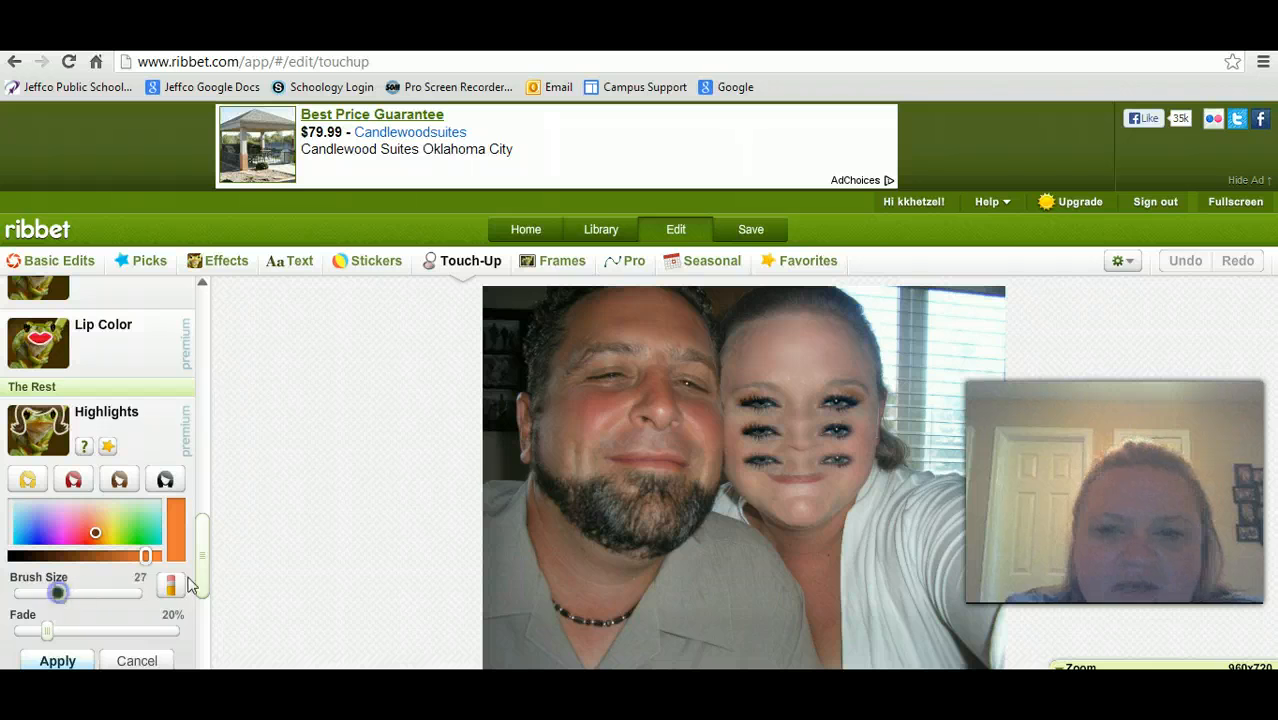
pyautogui.click(780, 313)
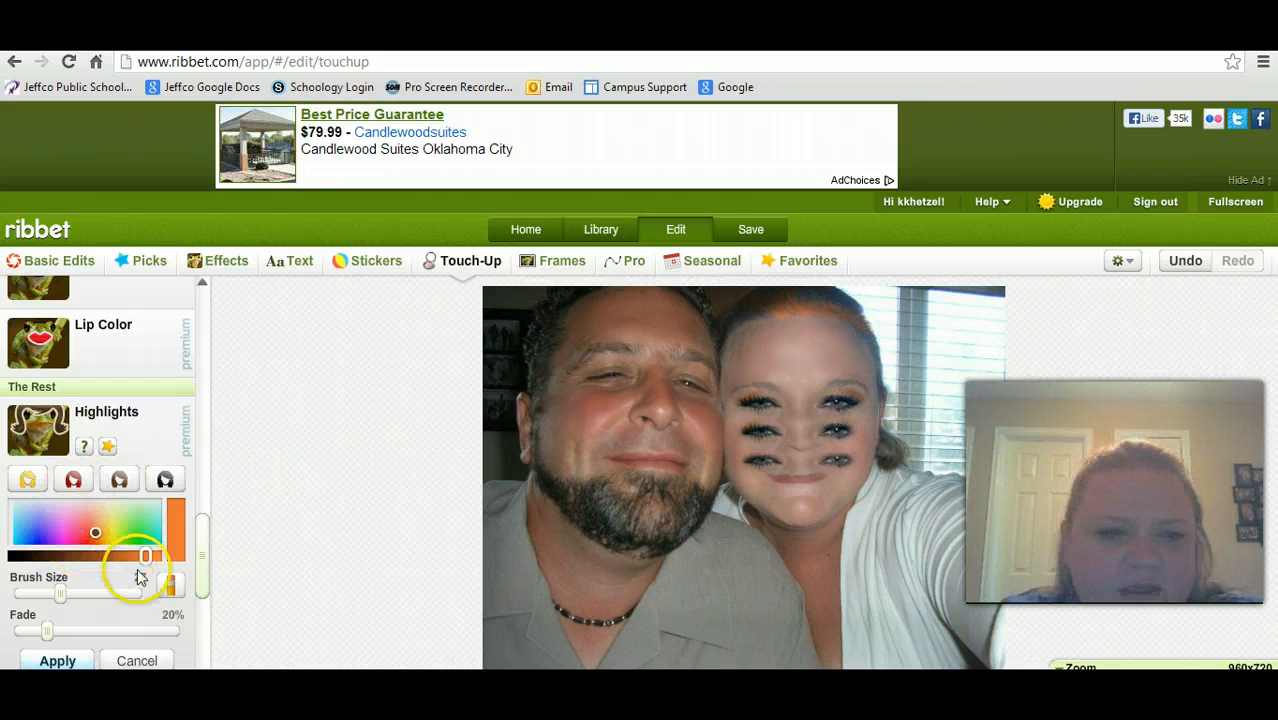
pyautogui.click(136, 661)
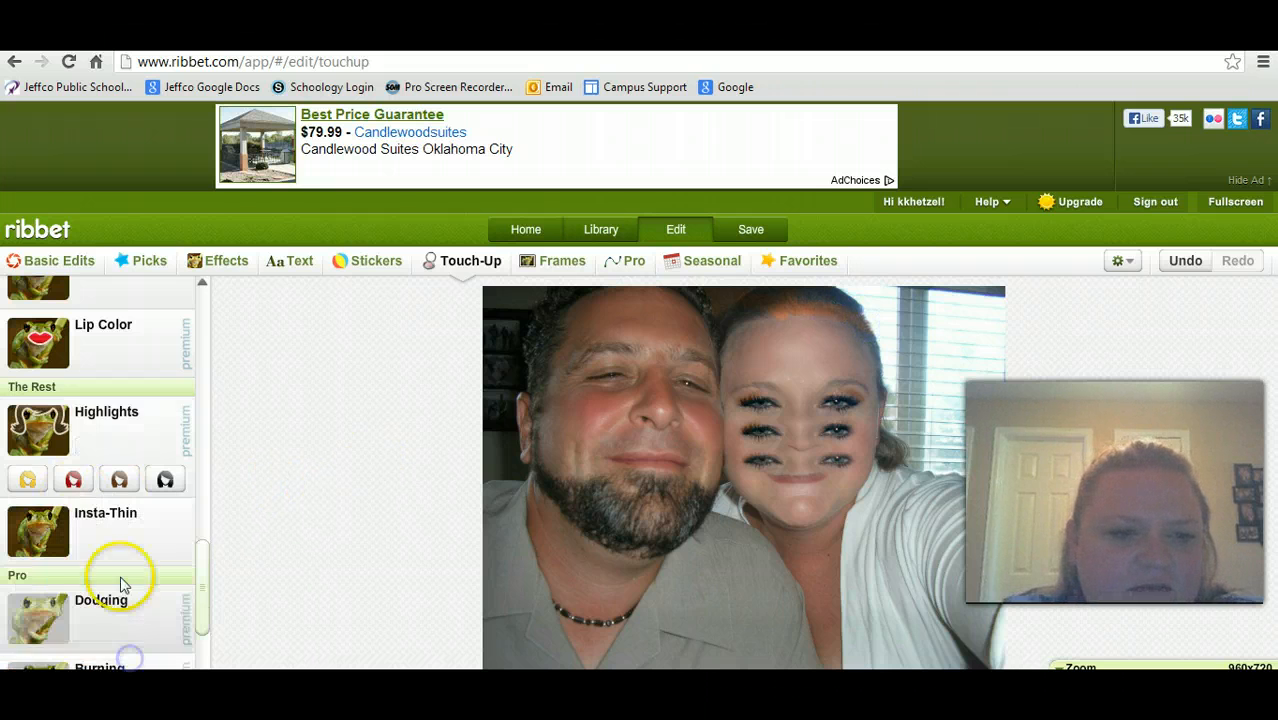
# Step: Paint highlights along the woman's hairline with brush size 14 and apply them
pyautogui.click(95, 438)
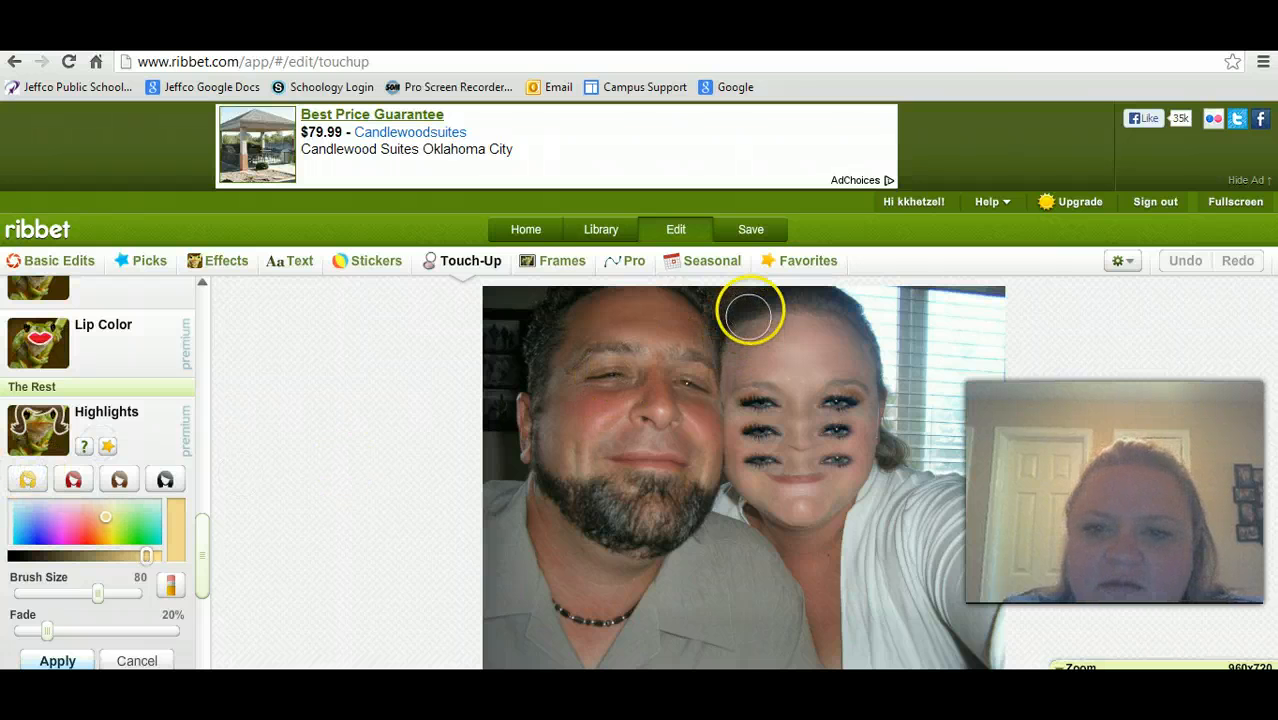
pyautogui.moveTo(97, 594)
pyautogui.mouseDown()
pyautogui.moveTo(107, 598)
pyautogui.moveTo(43, 596)
pyautogui.mouseUp()
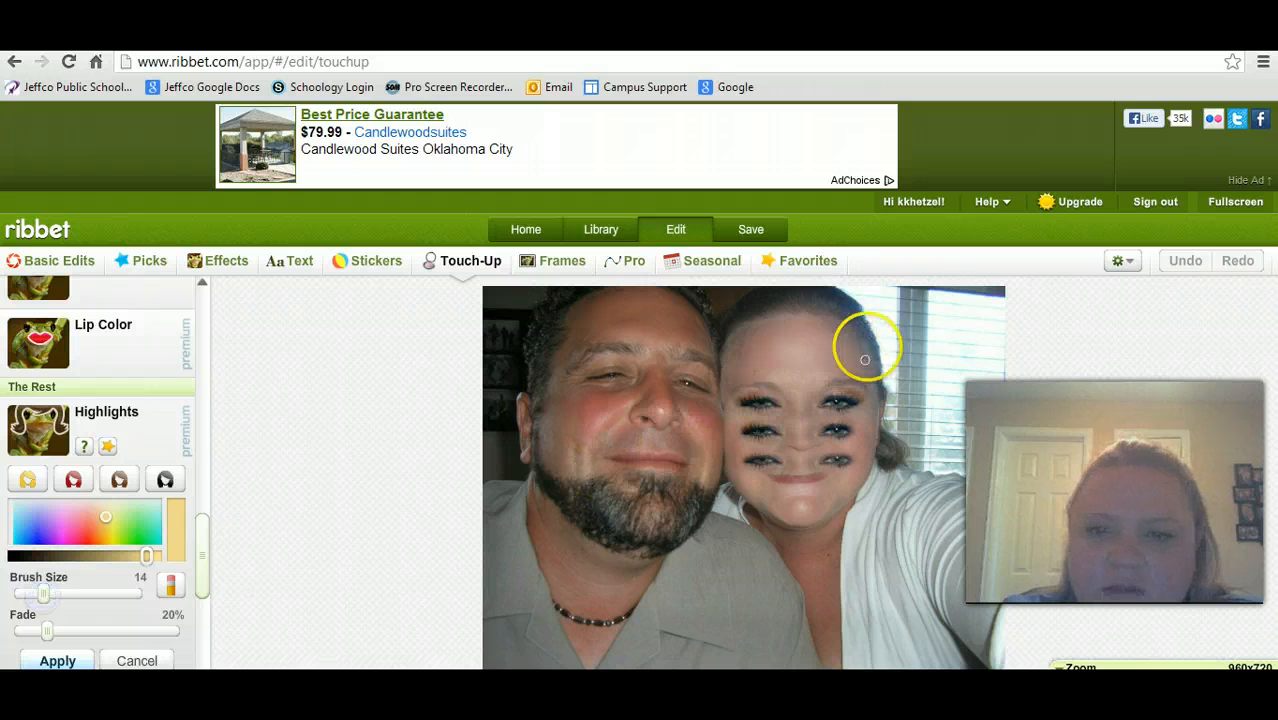
pyautogui.click(763, 309)
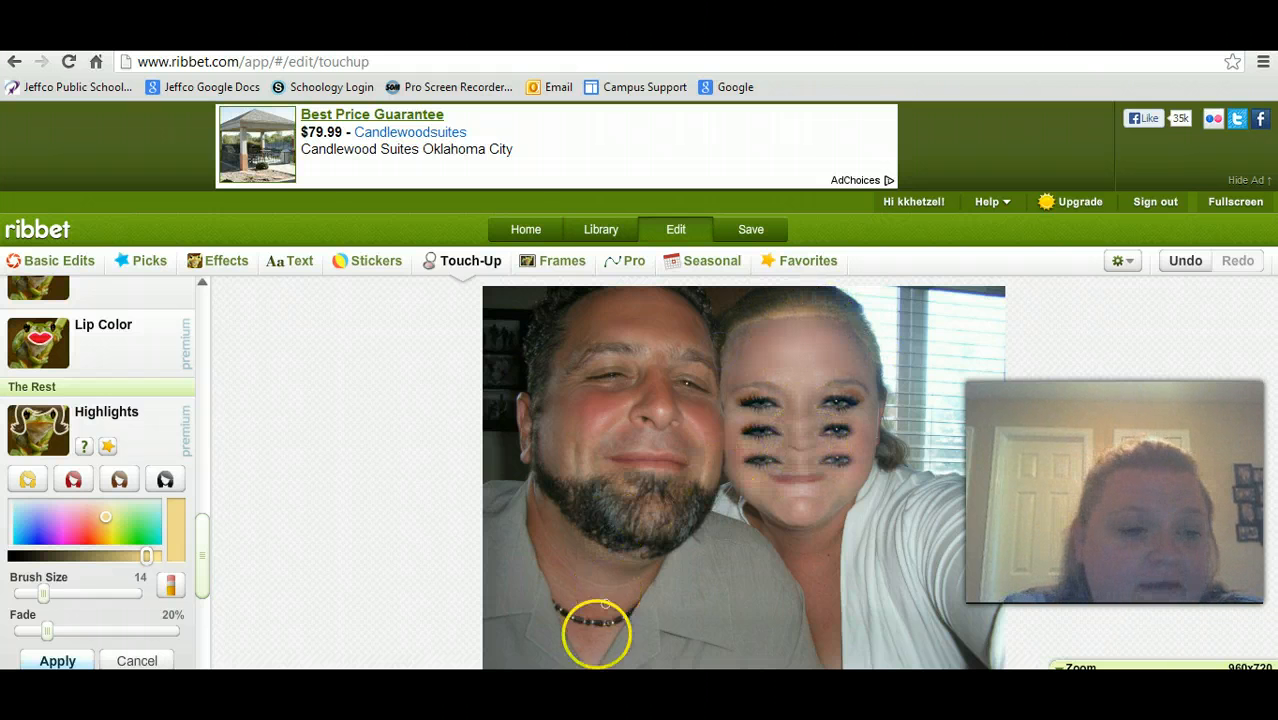
pyautogui.click(58, 663)
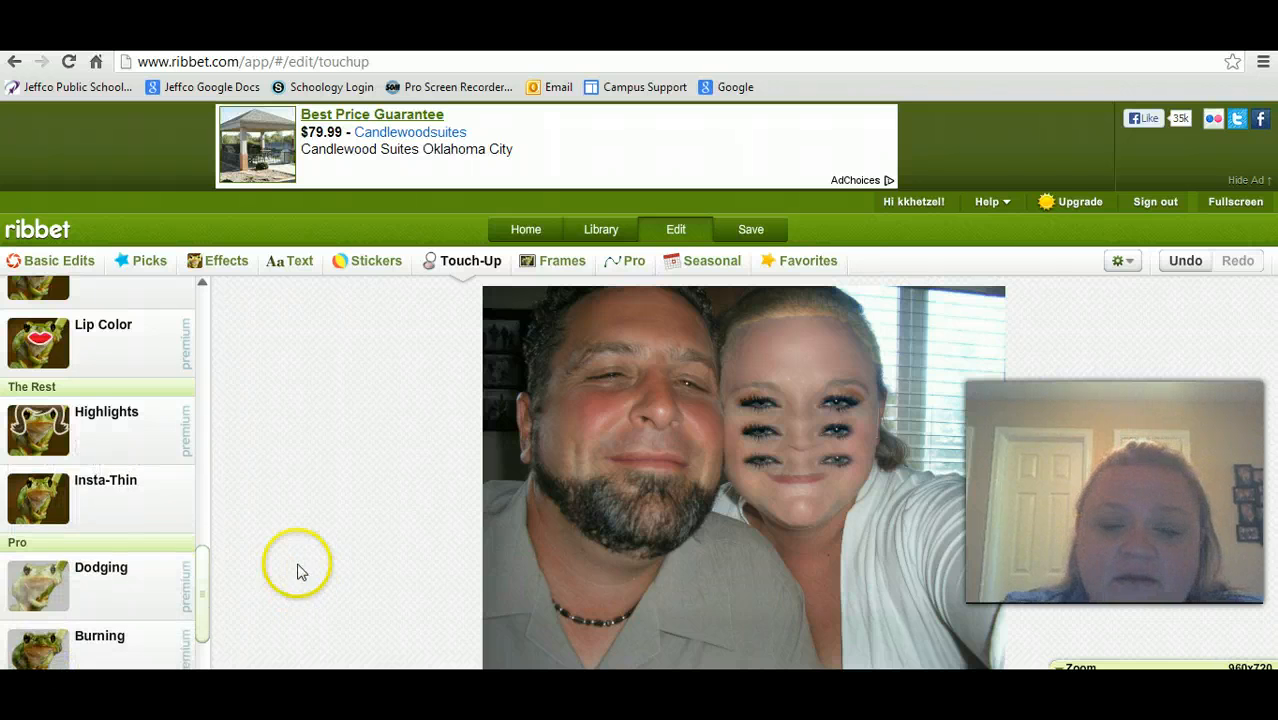
pyautogui.scroll(-2, 183, 540)
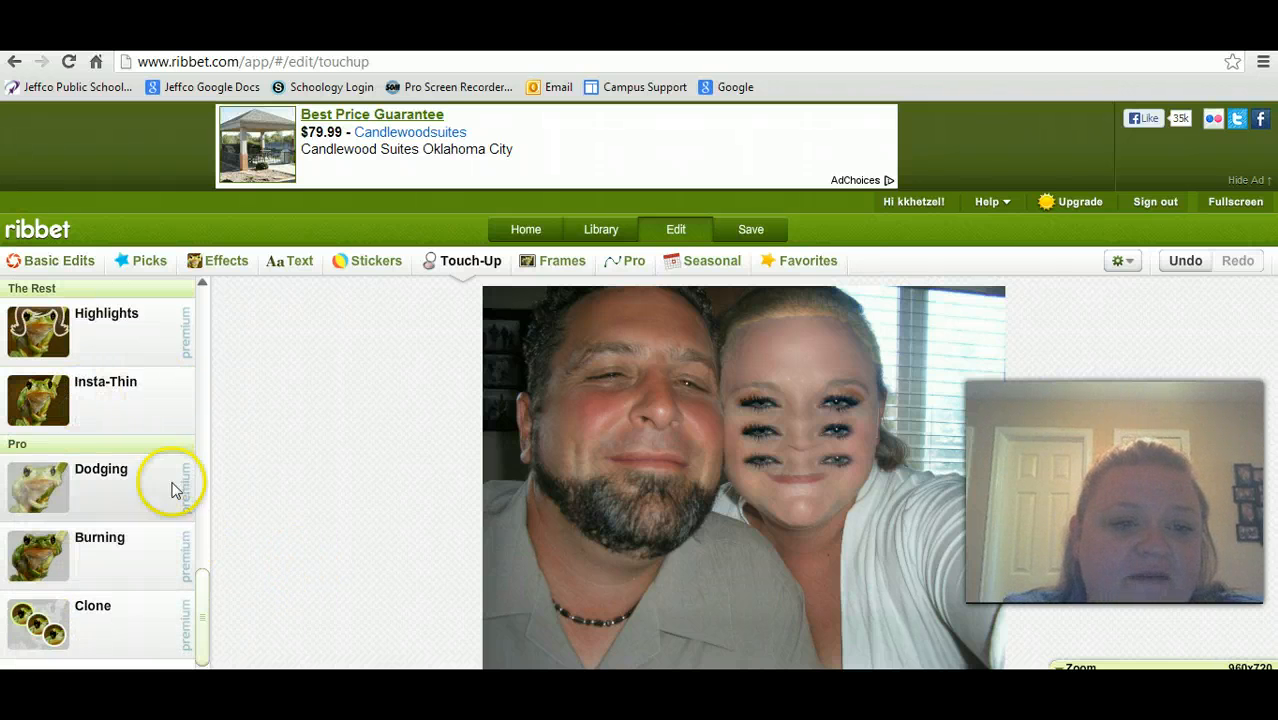
# Step: Paint blush onto the woman's cheek with the Blush touch-up
pyautogui.moveTo(206, 594)
pyautogui.mouseDown()
pyautogui.moveTo(205, 480)
pyautogui.moveTo(230, 380)
pyautogui.mouseUp()
pyautogui.click(97, 502)
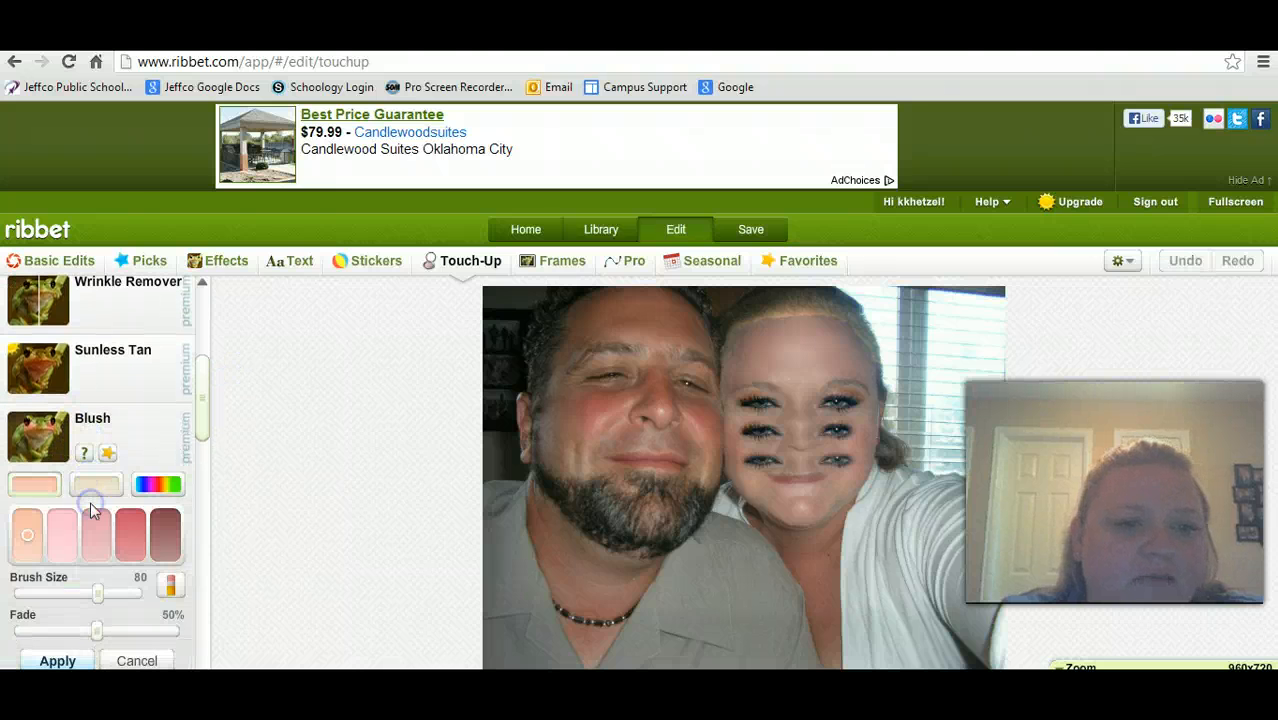
pyautogui.moveTo(847, 448); pyautogui.dragTo(823, 436)
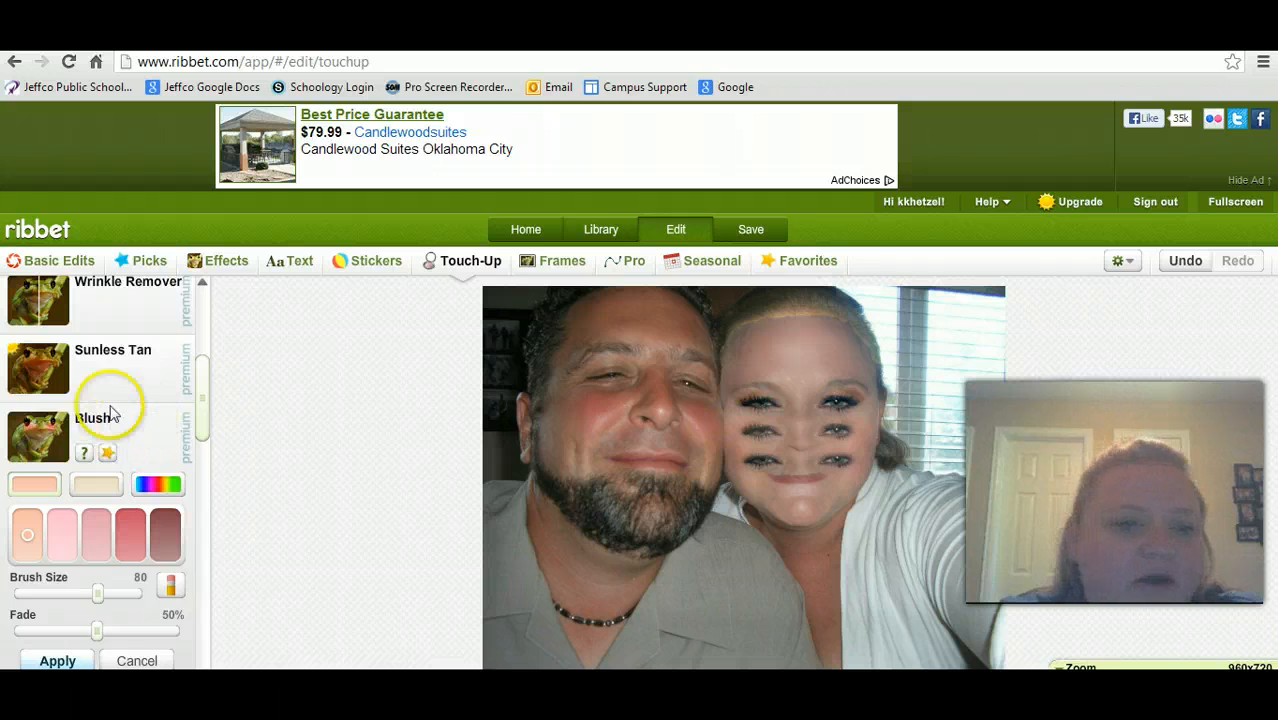
# Step: Apply the blush to the photo while moving over to the Effects collection
pyautogui.click(201, 287)
pyautogui.click(201, 287)
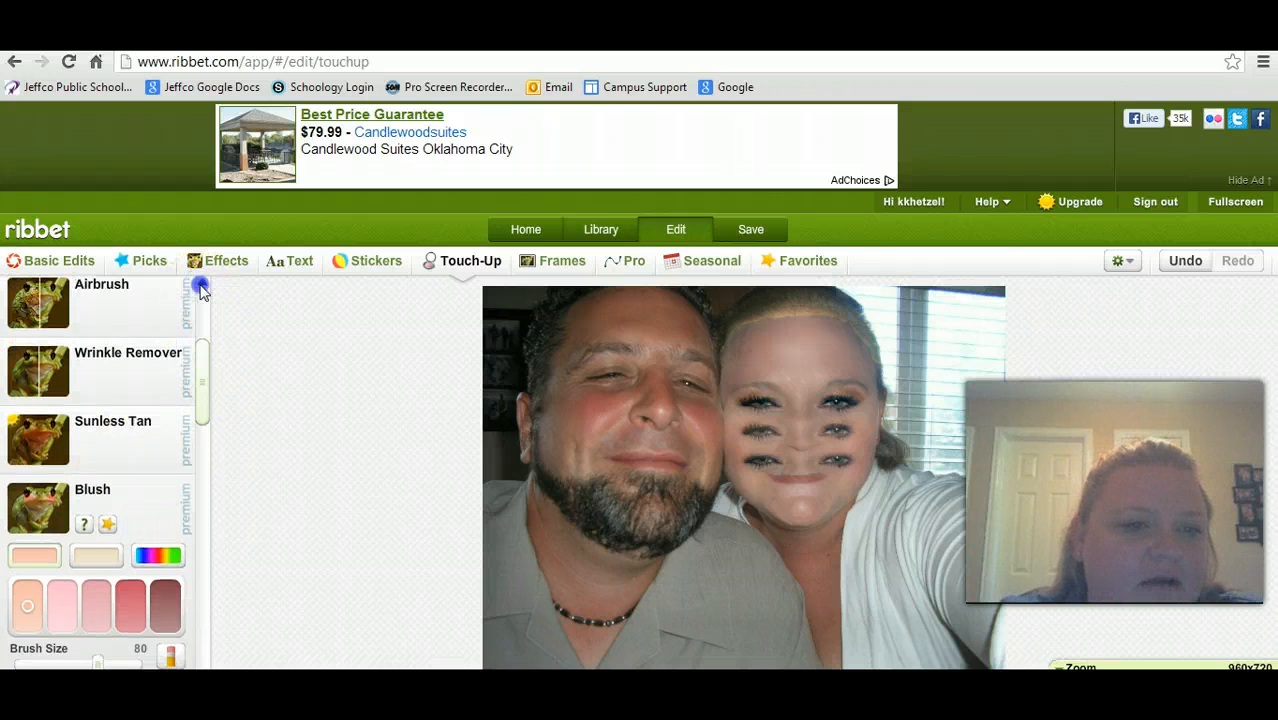
pyautogui.click(201, 287)
pyautogui.click(201, 287)
pyautogui.click(201, 287)
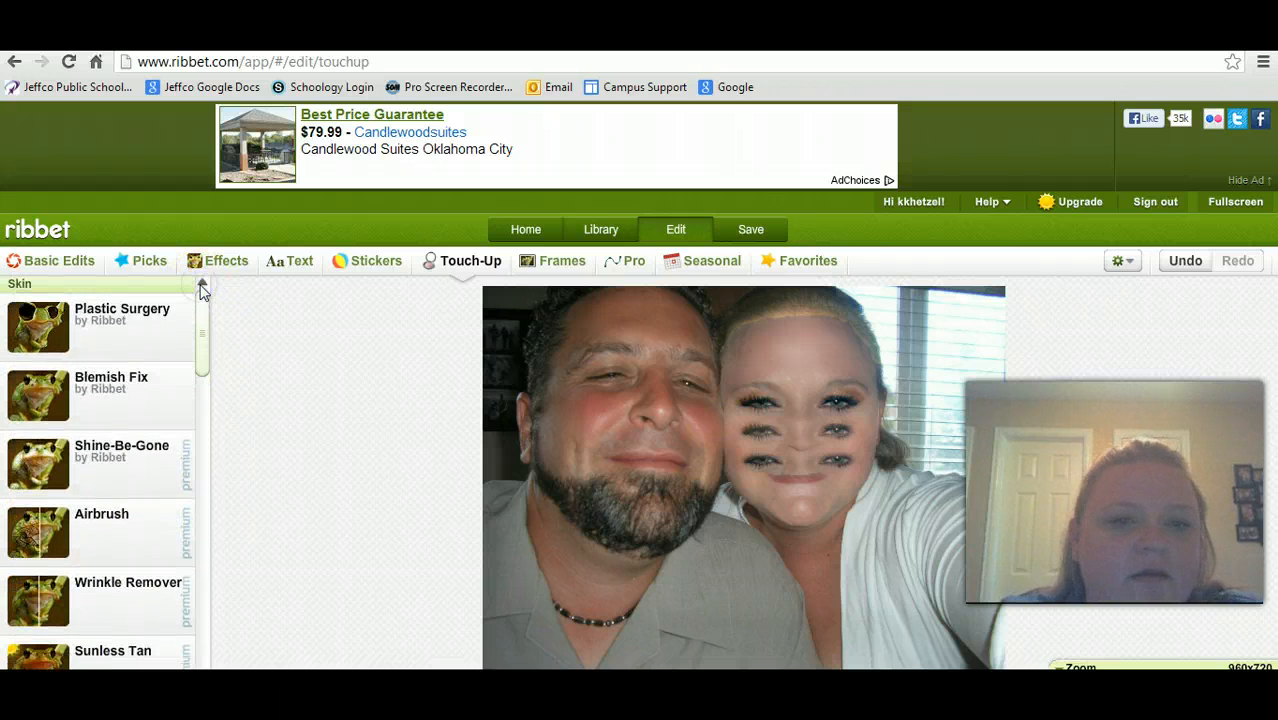
pyautogui.click(212, 264)
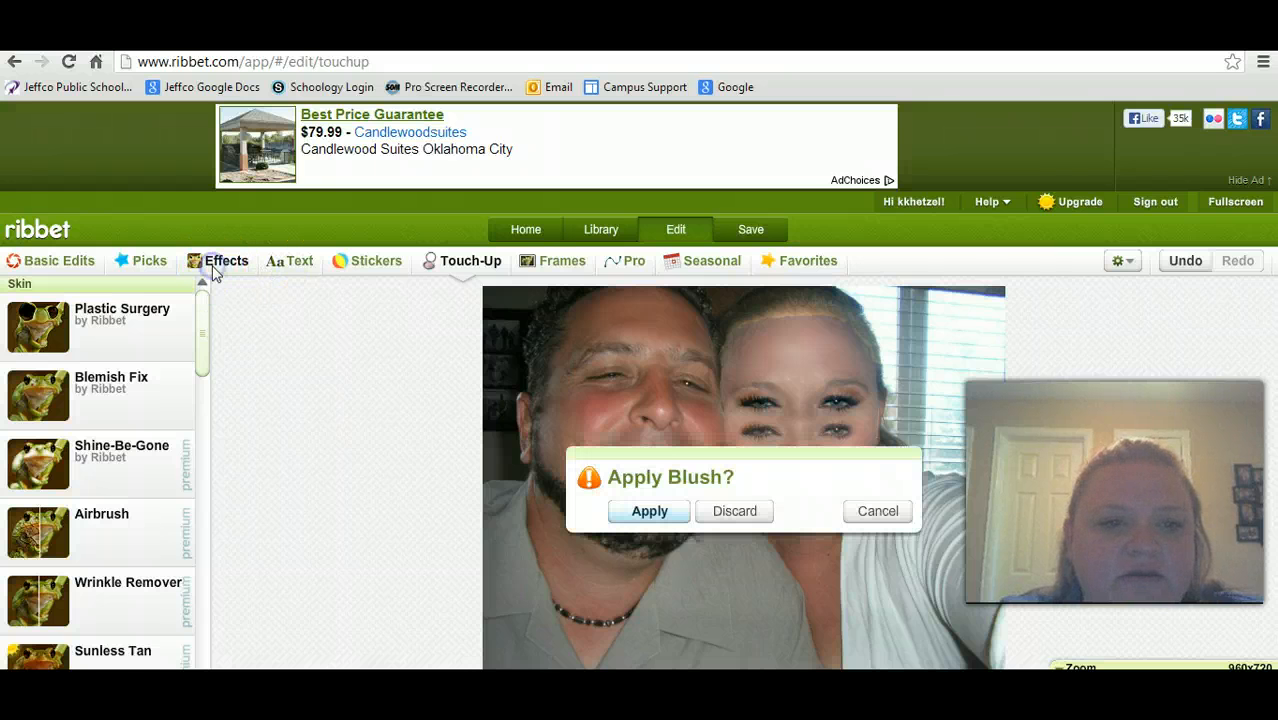
pyautogui.click(660, 525)
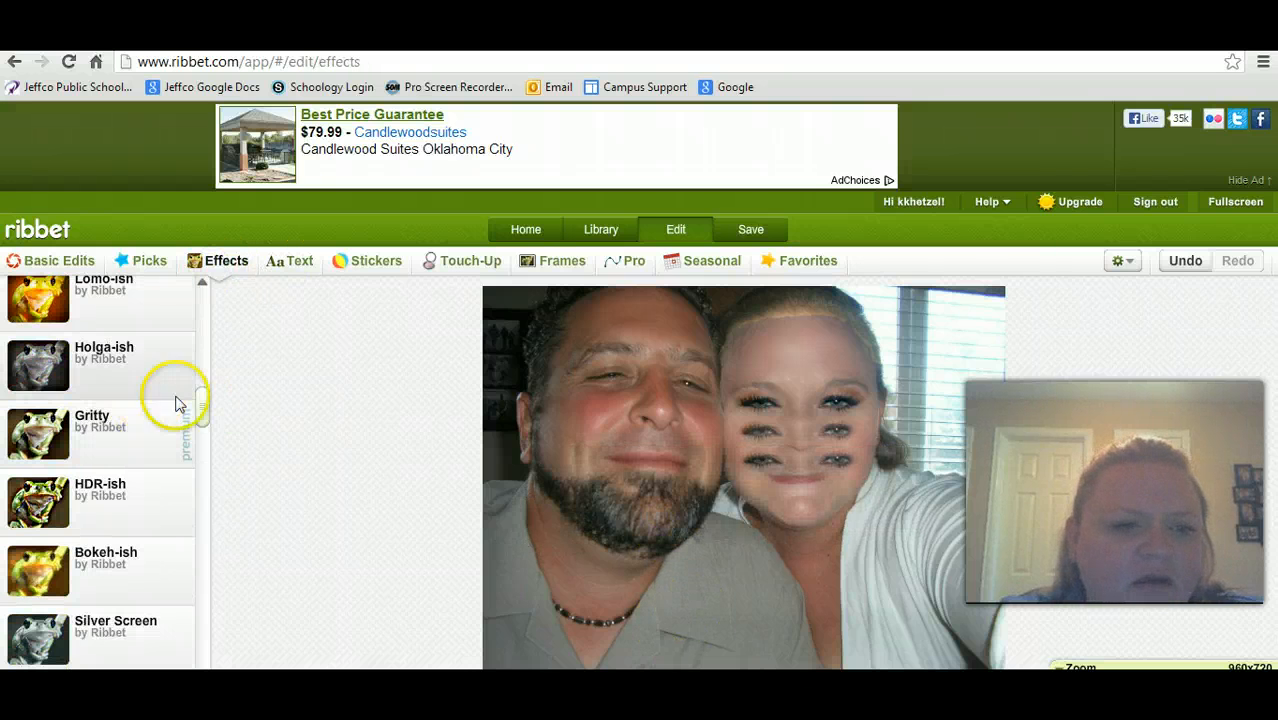
pyautogui.moveTo(206, 408)
pyautogui.mouseDown()
pyautogui.moveTo(191, 646)
pyautogui.moveTo(215, 410)
pyautogui.moveTo(245, 276)
pyautogui.mouseUp()
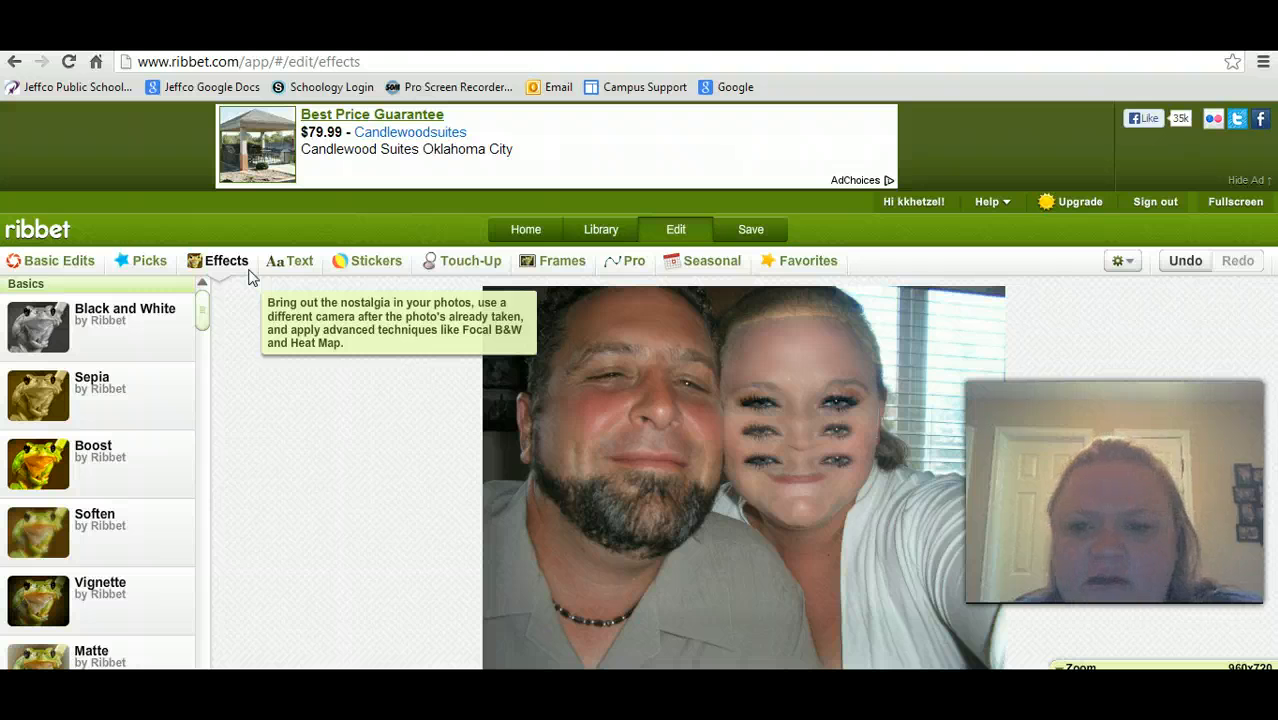